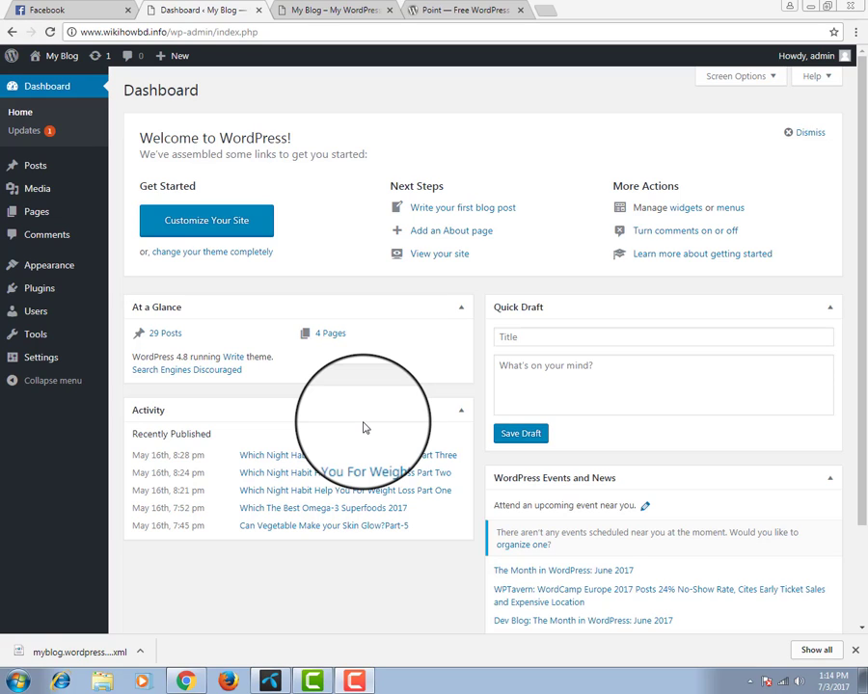
Step: Review the Point theme's page in the WordPress.org theme directory, including its name, preview image and description
{"action": "left_click", "coordinate": [444, 10]}
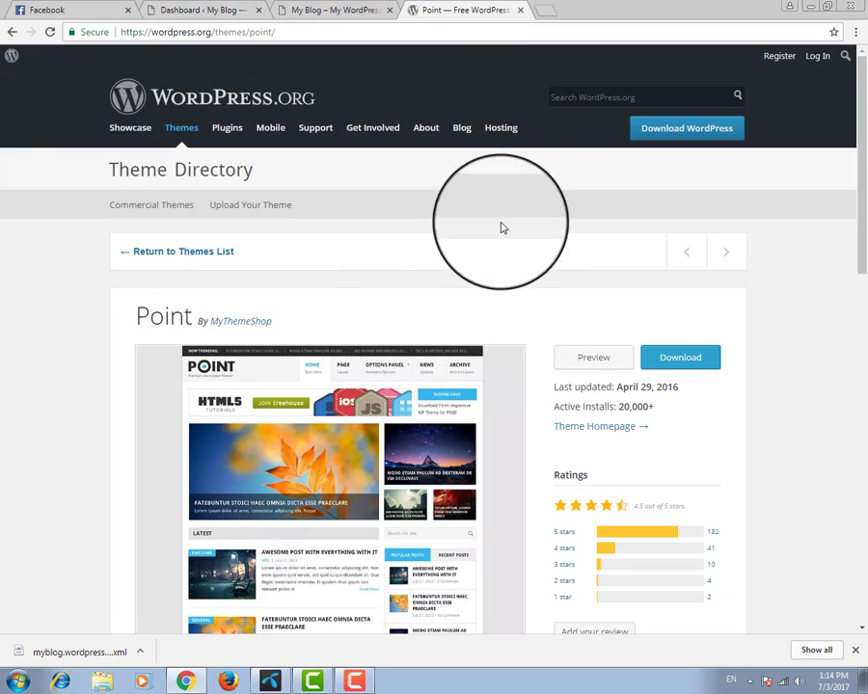
{"action": "scroll", "coordinate": [359, 336], "scroll_direction": "down", "scroll_amount": 2}
{"action": "scroll", "coordinate": [359, 335], "scroll_direction": "down", "scroll_amount": 1}
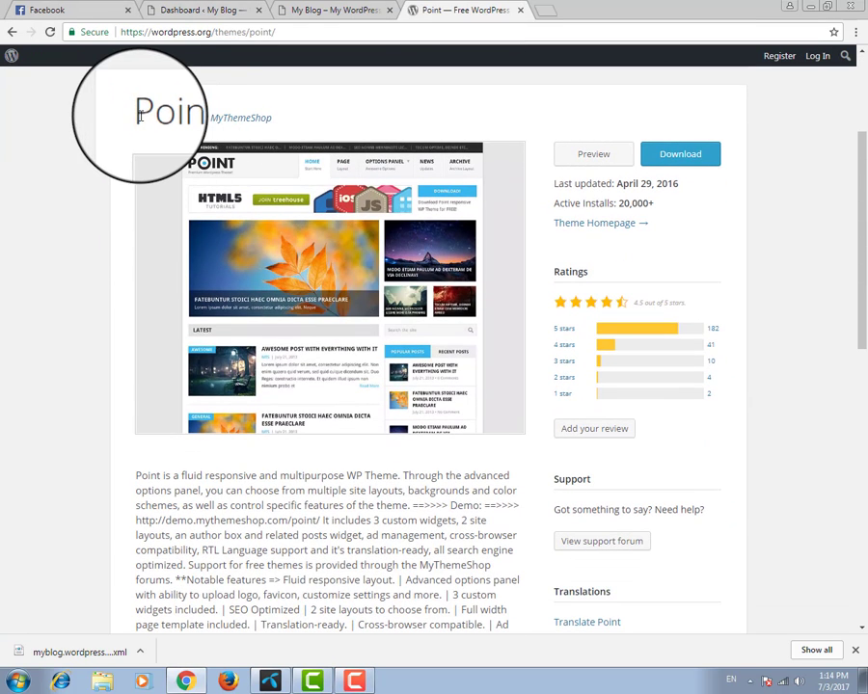
{"action": "left_click_drag", "start_coordinate": [136, 114], "coordinate": [193, 113]}
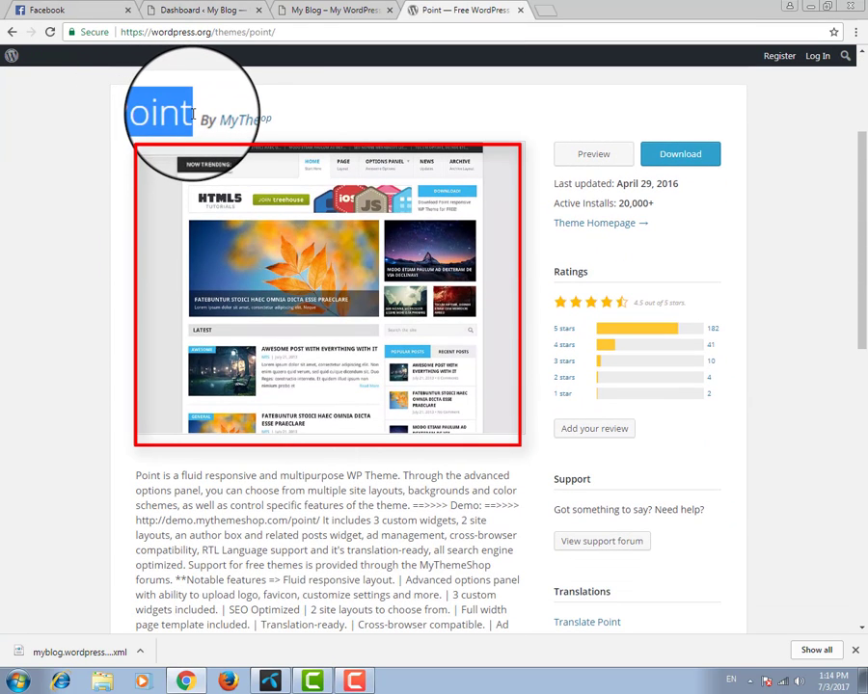
{"action": "left_click", "coordinate": [193, 114]}
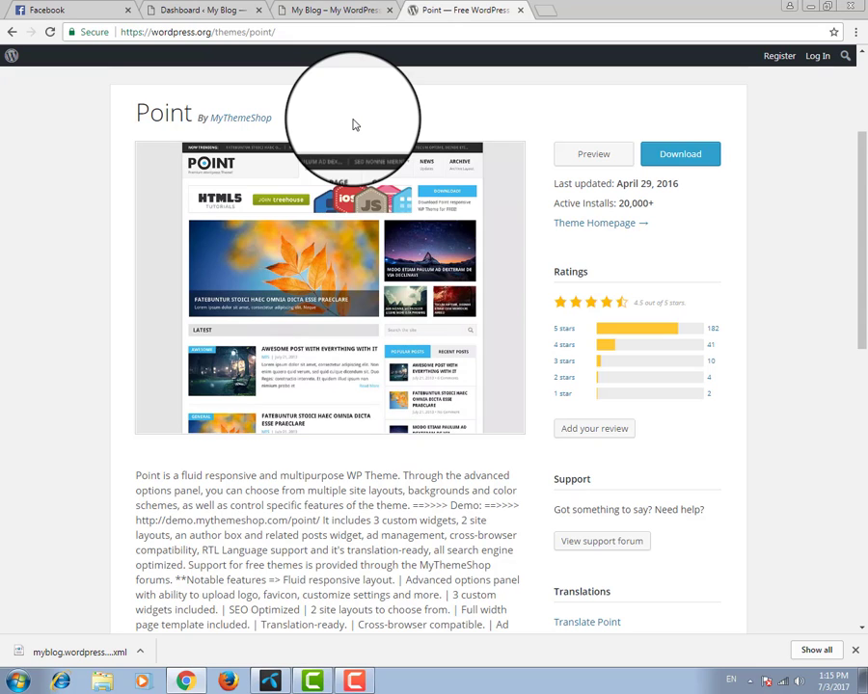
{"action": "scroll", "coordinate": [353, 124], "scroll_direction": "up", "scroll_amount": 1}
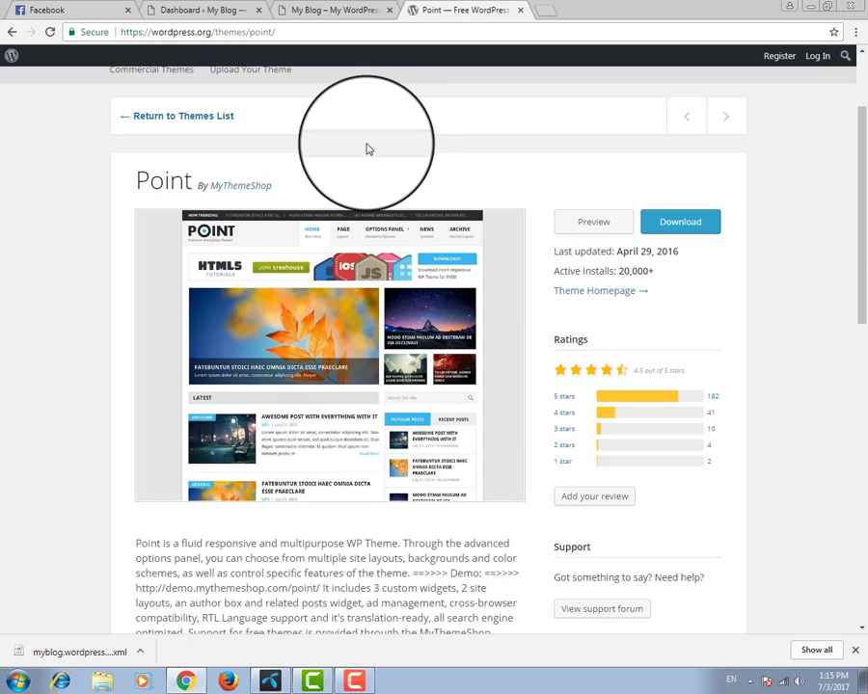
Step: Open the theme upload form on the blog's Add Themes page
{"action": "left_click", "coordinate": [203, 11]}
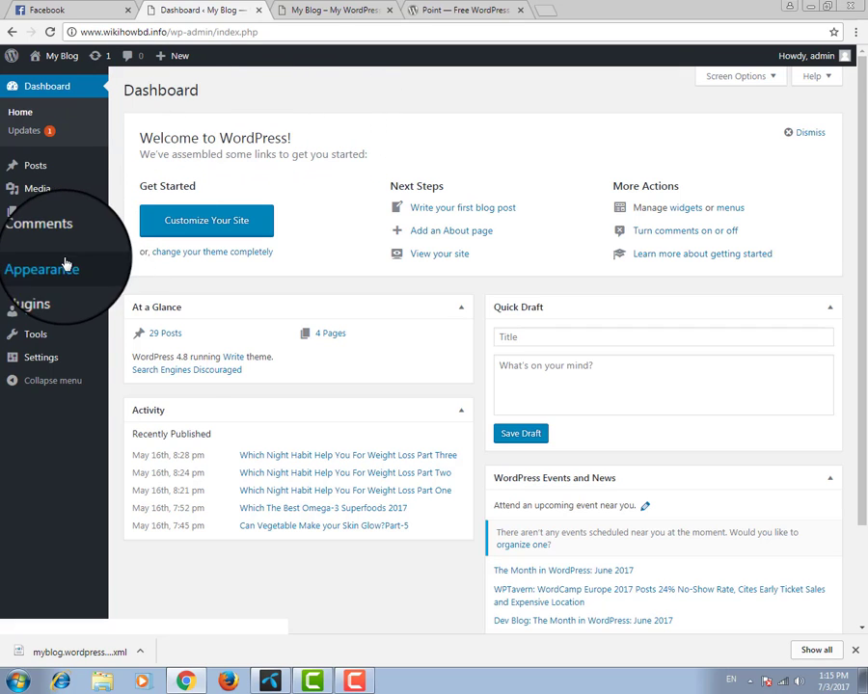
{"action": "left_click", "coordinate": [135, 272]}
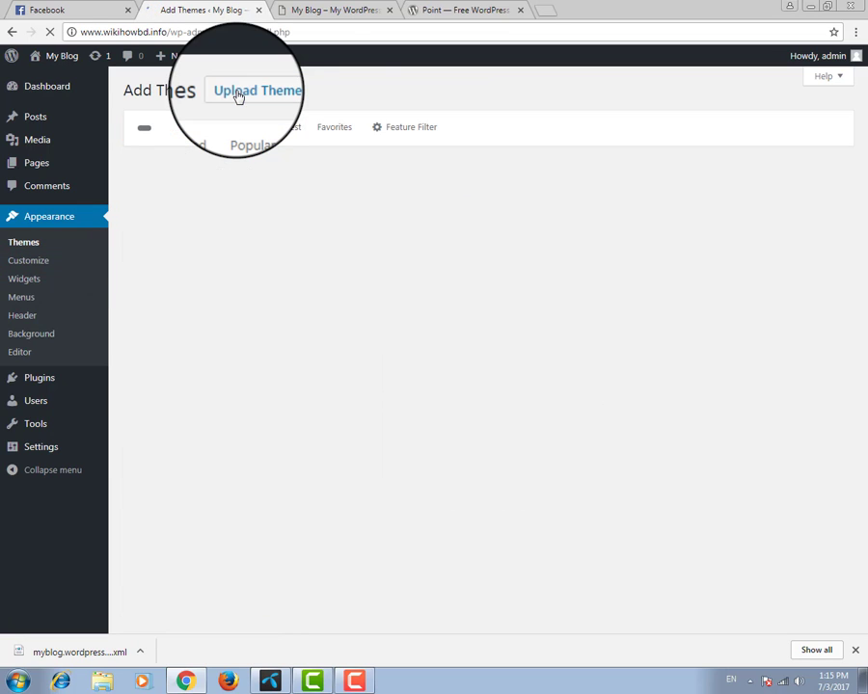
{"action": "left_click", "coordinate": [239, 95]}
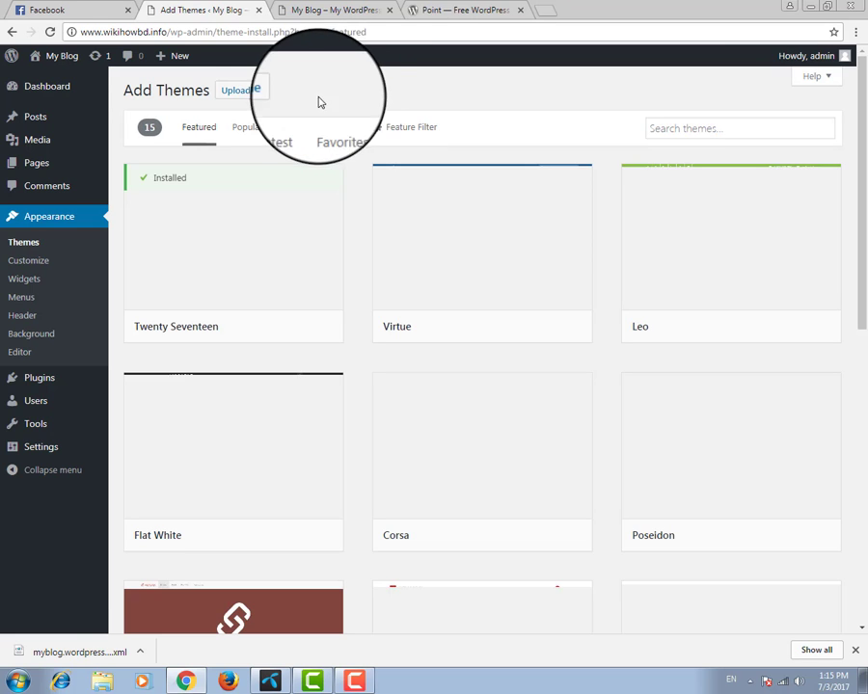
{"action": "left_click", "coordinate": [251, 90]}
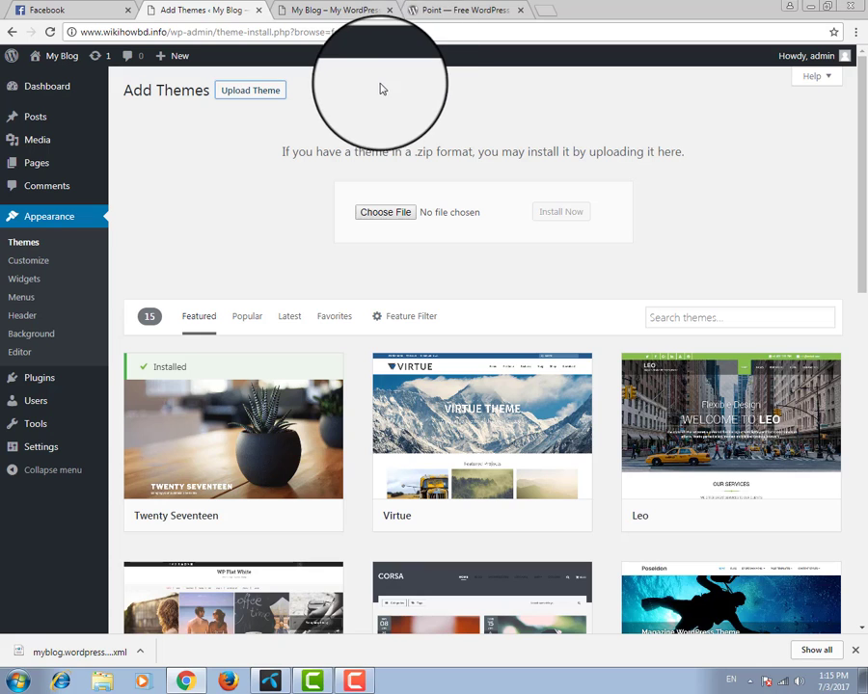
{"action": "left_click", "coordinate": [457, 12]}
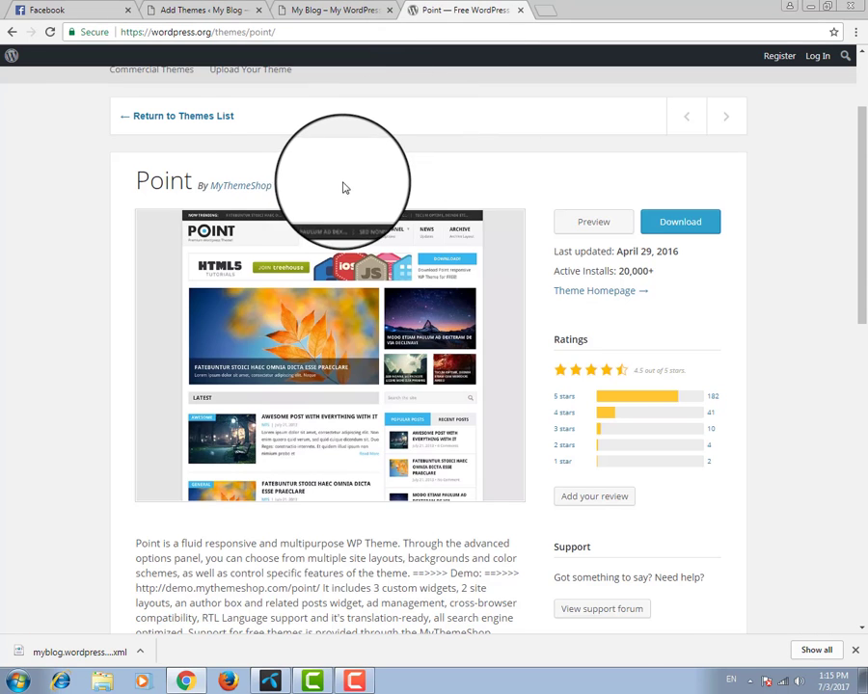
{"action": "scroll", "coordinate": [309, 164], "scroll_direction": "up", "scroll_amount": 2}
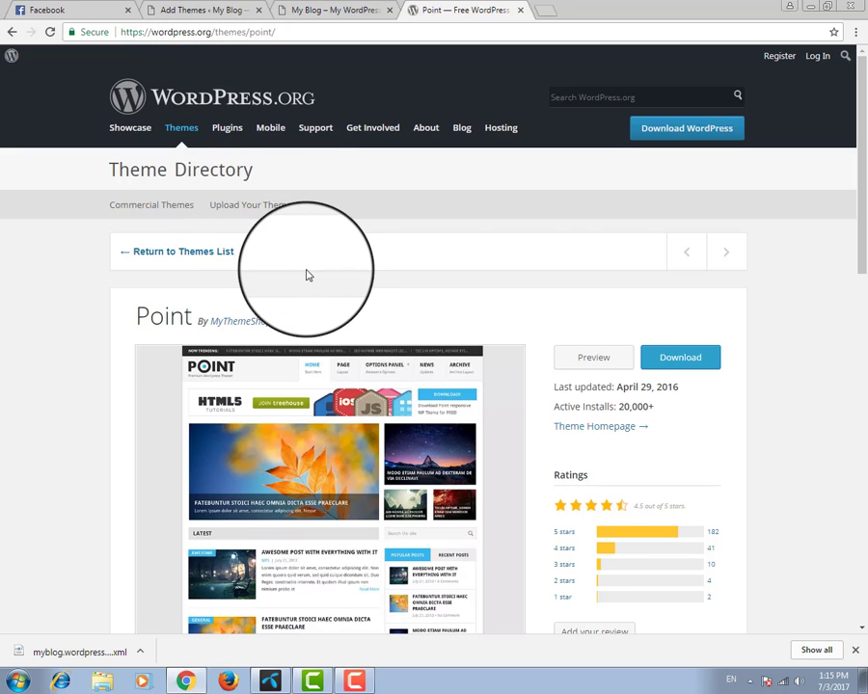
{"action": "left_click", "coordinate": [208, 11]}
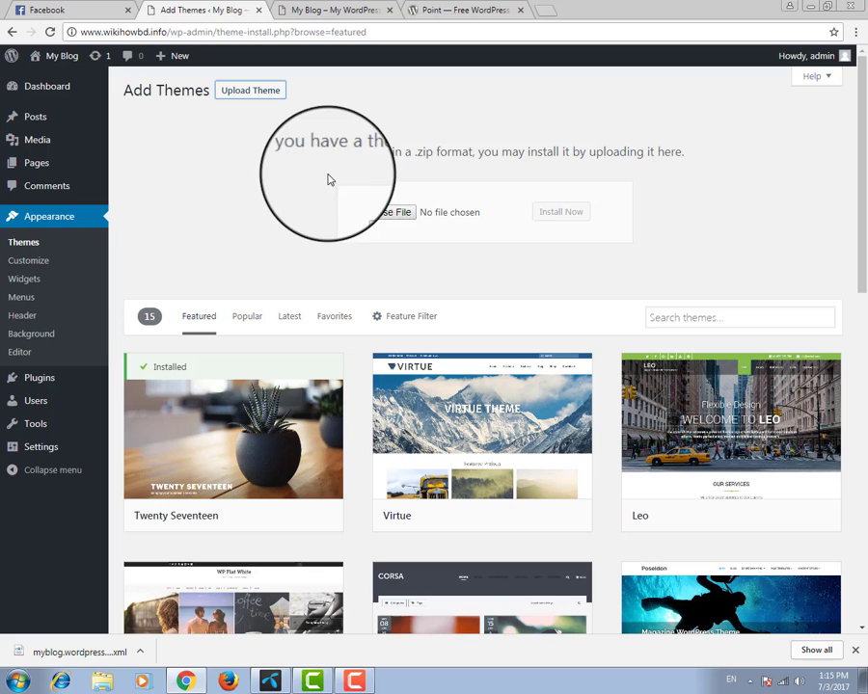
{"action": "left_click", "coordinate": [376, 221]}
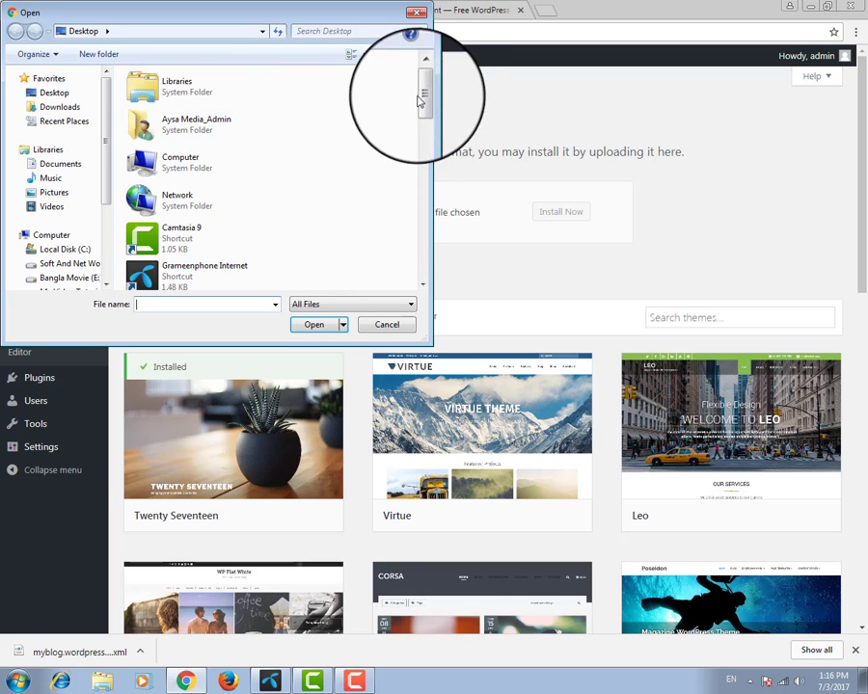
{"action": "left_click", "coordinate": [417, 9]}
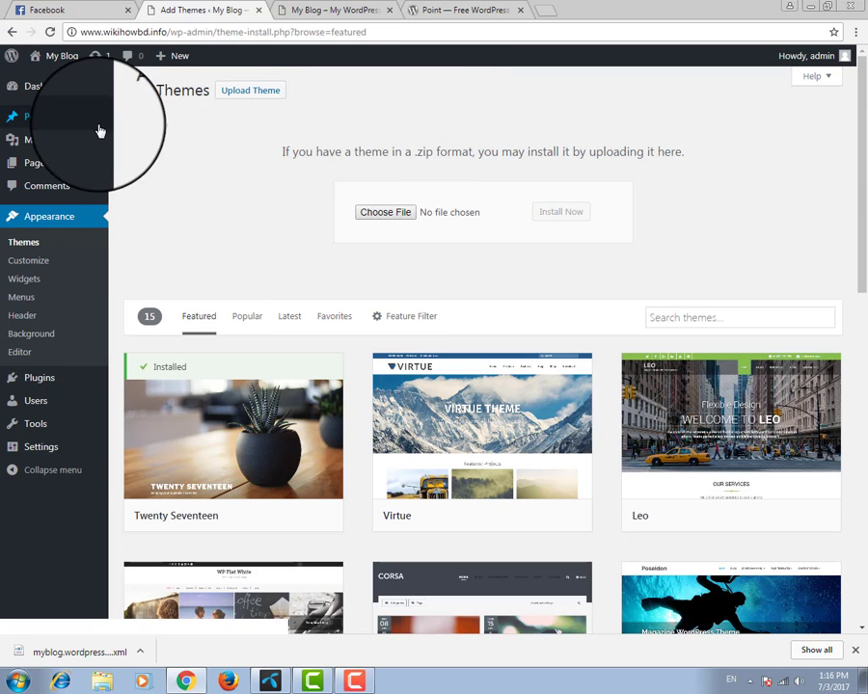
Step: Go to the blog's installed themes, start adding a new theme and look over the featured selection
{"action": "left_click", "coordinate": [36, 243]}
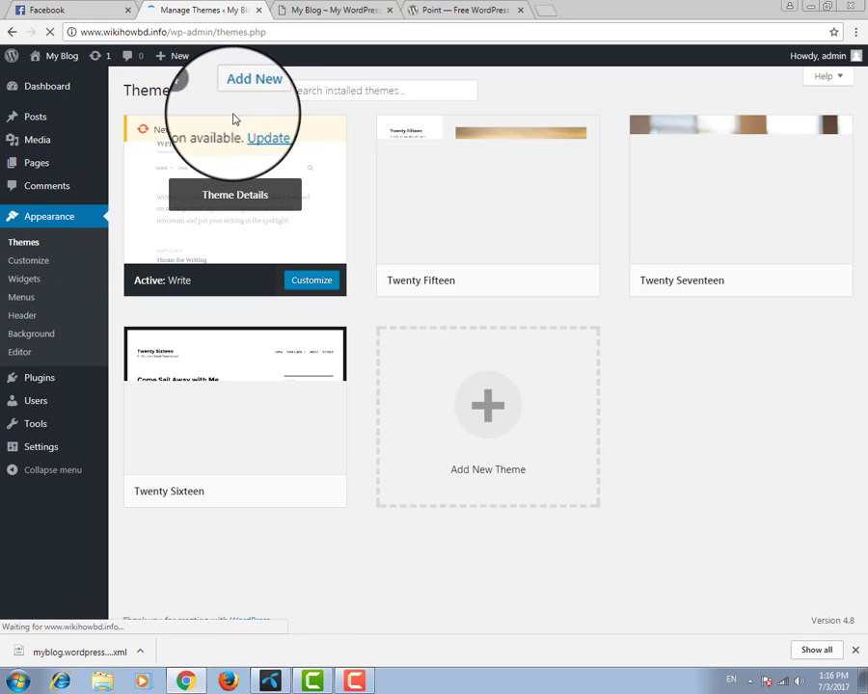
{"action": "left_click", "coordinate": [247, 90]}
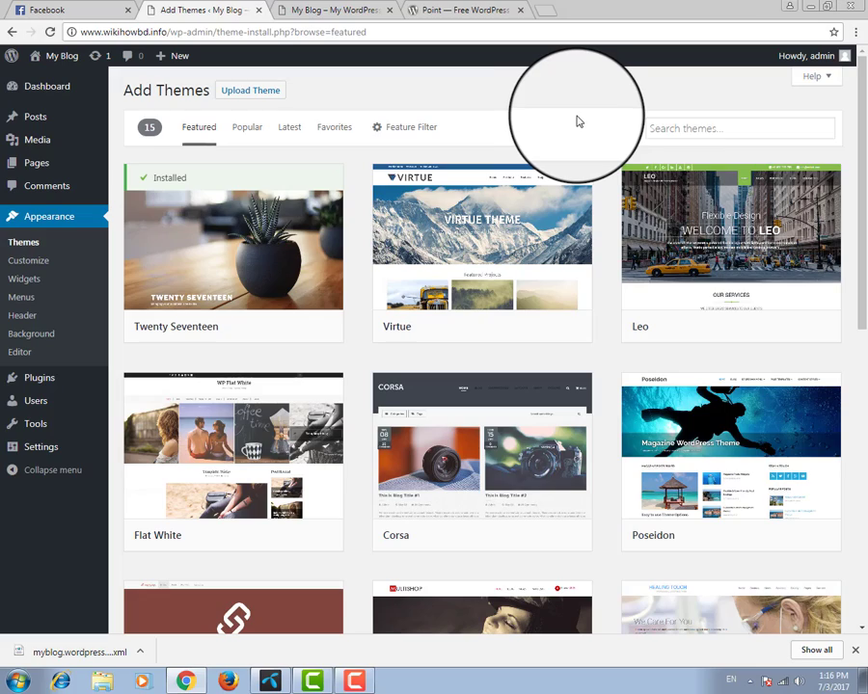
{"action": "scroll", "coordinate": [583, 131], "scroll_direction": "down", "scroll_amount": 7}
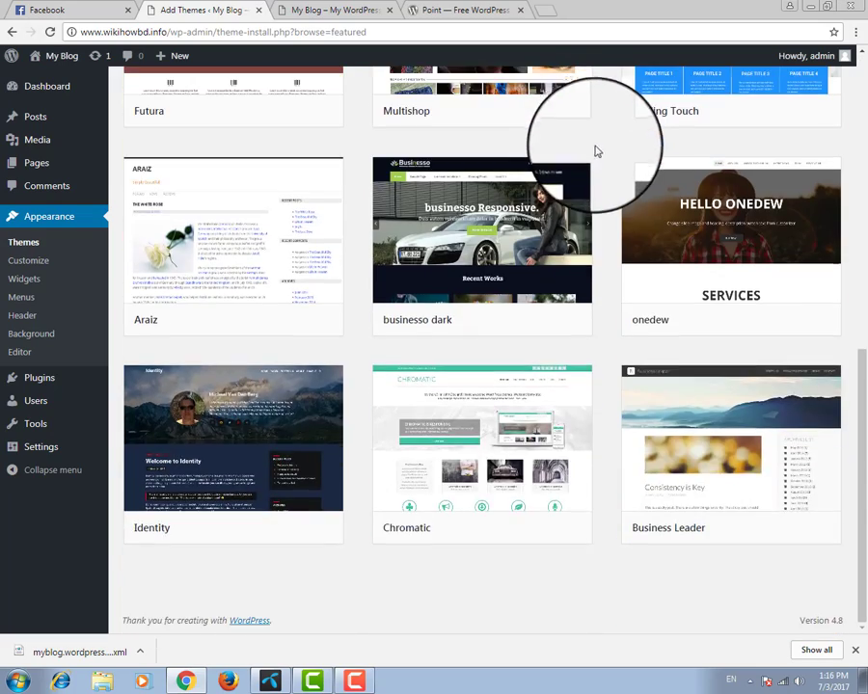
{"action": "scroll", "coordinate": [596, 149], "scroll_direction": "up", "scroll_amount": 3}
{"action": "scroll", "coordinate": [598, 157], "scroll_direction": "up", "scroll_amount": 4}
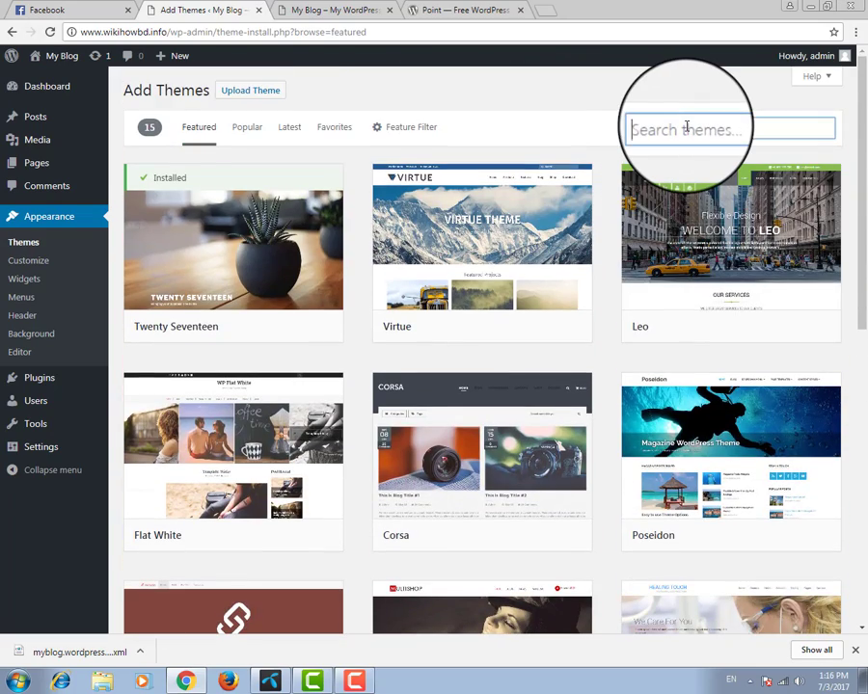
Step: Try a theme search for "point" and clear the search text
{"action": "type", "text": "po"}
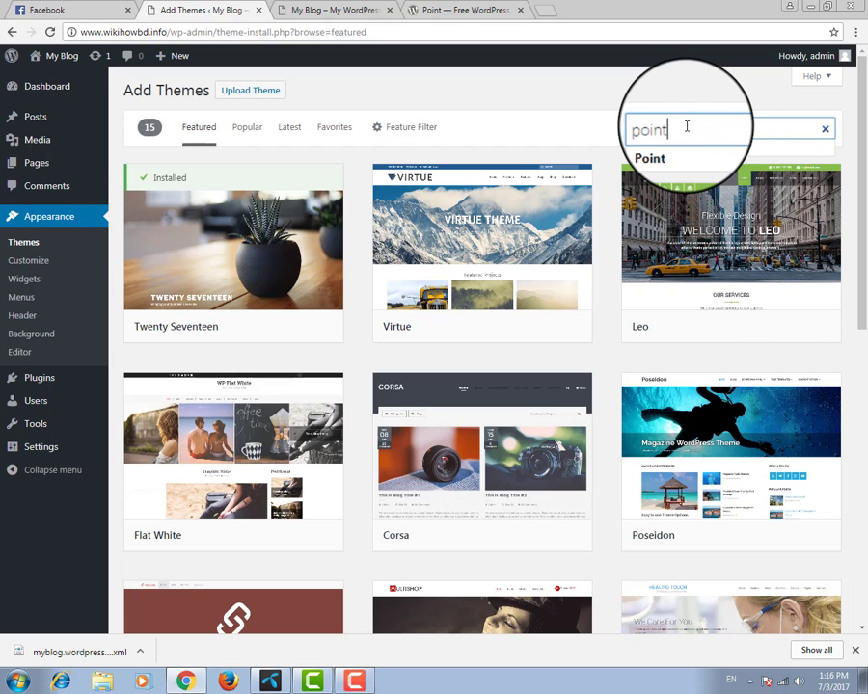
{"action": "type", "text": "int"}
{"action": "key", "text": "BackSpace"}
{"action": "key", "text": "BackSpace"}
{"action": "key", "text": "BackSpace"}
{"action": "key", "text": "BackSpace"}
{"action": "key", "text": "BackSpace"}
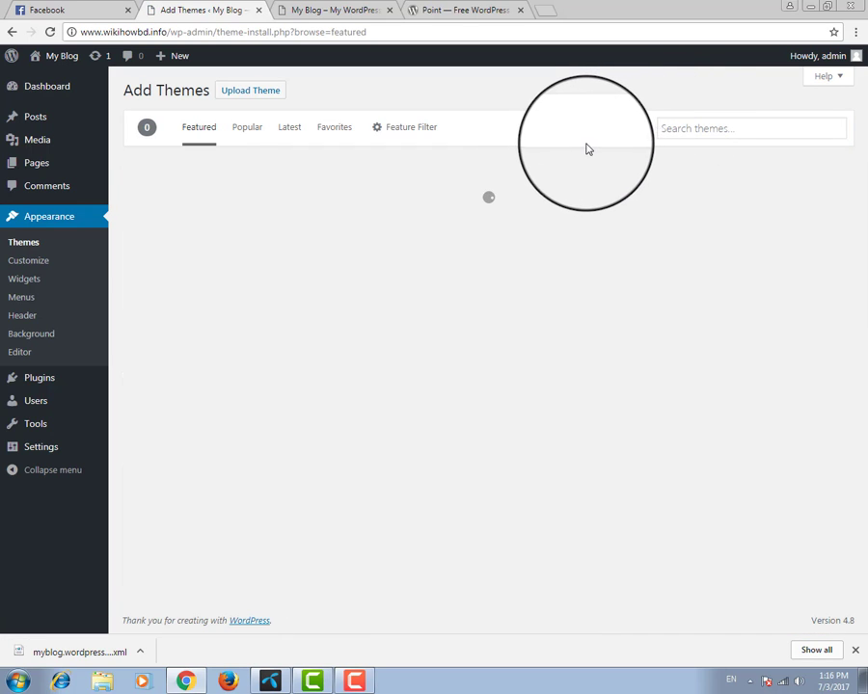
Step: Browse the featured themes from the first row to the last
{"action": "scroll", "coordinate": [564, 193], "scroll_direction": "down", "scroll_amount": 7}
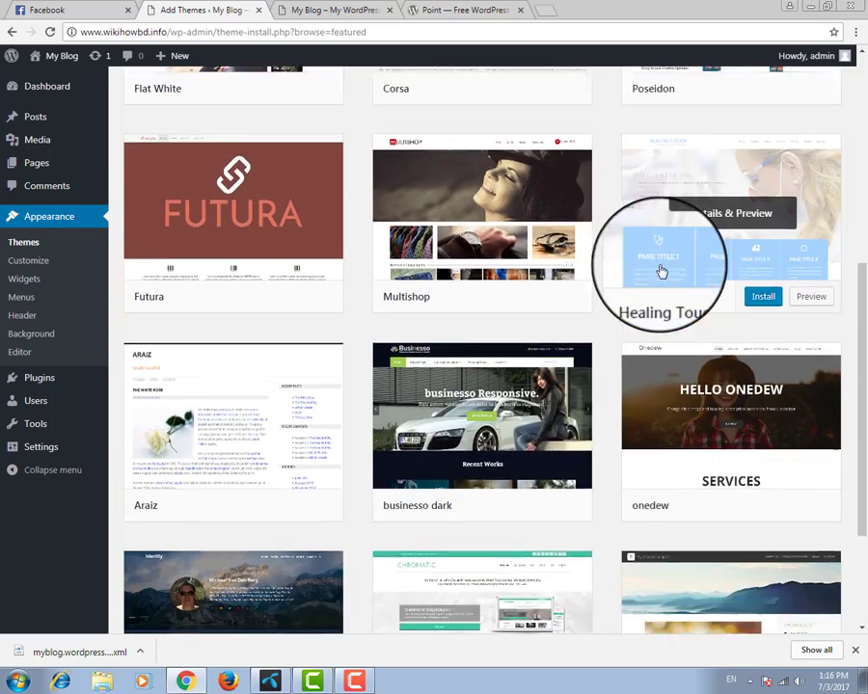
{"action": "scroll", "coordinate": [656, 272], "scroll_direction": "down", "scroll_amount": 2}
{"action": "scroll", "coordinate": [428, 257], "scroll_direction": "up", "scroll_amount": 9}
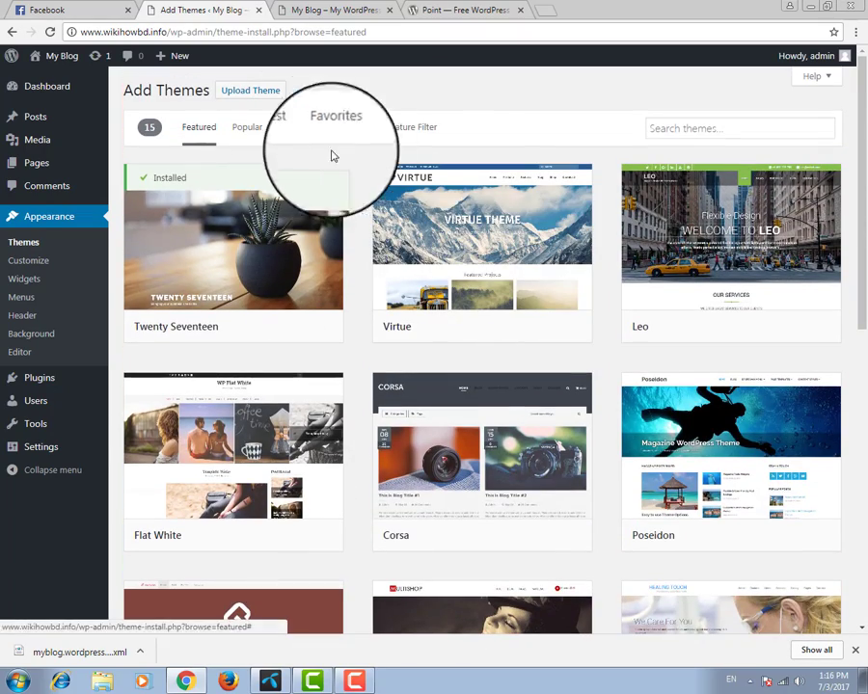
{"action": "scroll", "coordinate": [509, 149], "scroll_direction": "down", "scroll_amount": 1}
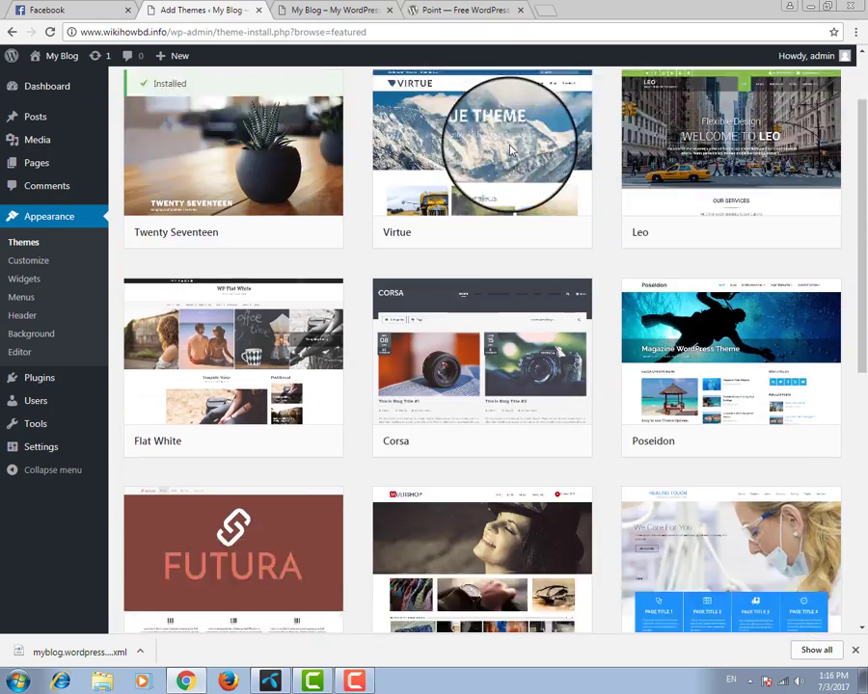
{"action": "scroll", "coordinate": [509, 149], "scroll_direction": "down", "scroll_amount": 6}
{"action": "scroll", "coordinate": [526, 167], "scroll_direction": "up", "scroll_amount": 5}
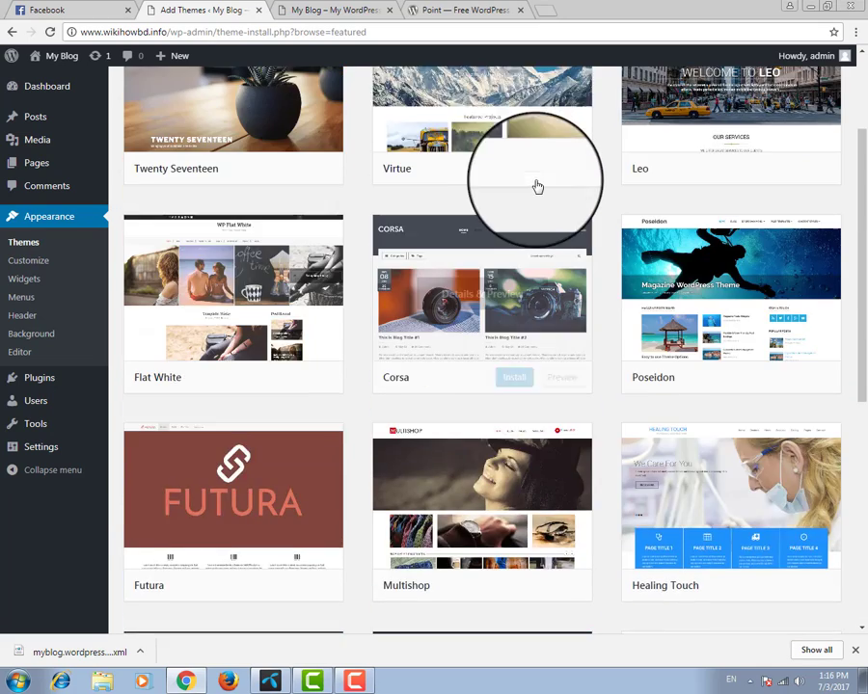
{"action": "scroll", "coordinate": [537, 187], "scroll_direction": "up", "scroll_amount": 2}
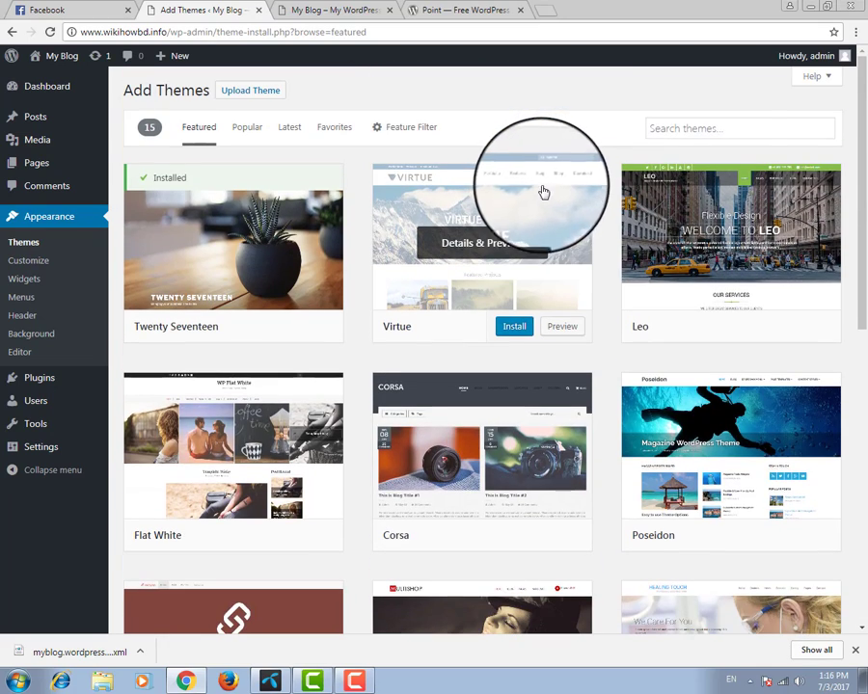
Step: Search the available themes for "point", look through the listed themes and dismiss the browser's download bar
{"action": "left_click", "coordinate": [706, 130]}
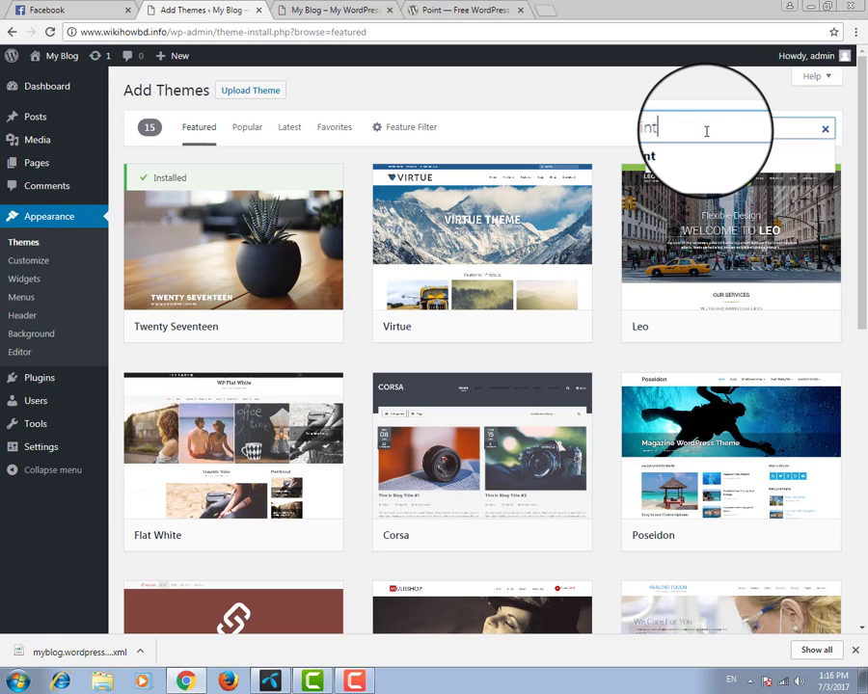
{"action": "key", "text": "Return"}
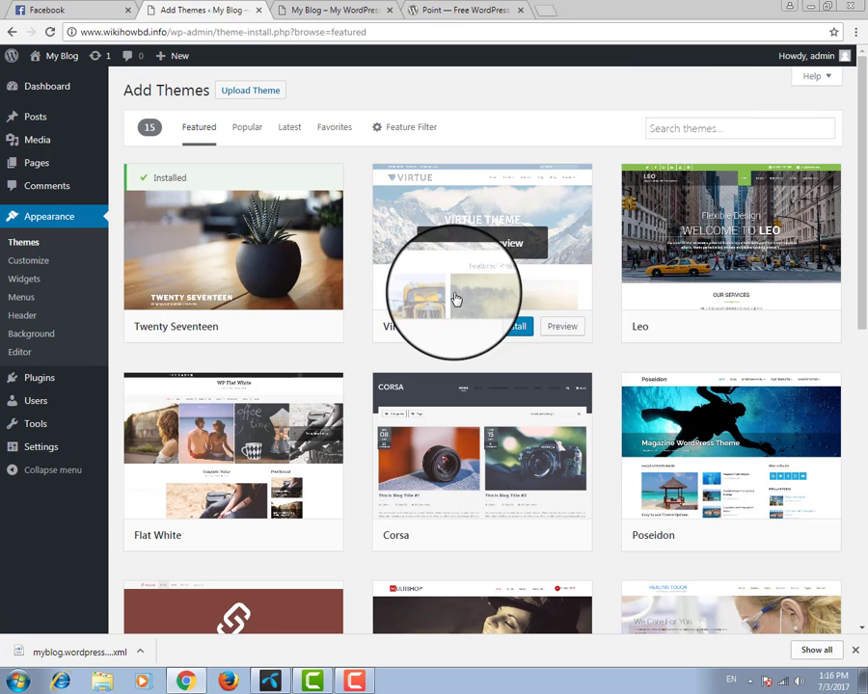
{"action": "scroll", "coordinate": [482, 311], "scroll_direction": "down", "scroll_amount": 5}
{"action": "left_click", "coordinate": [854, 650]}
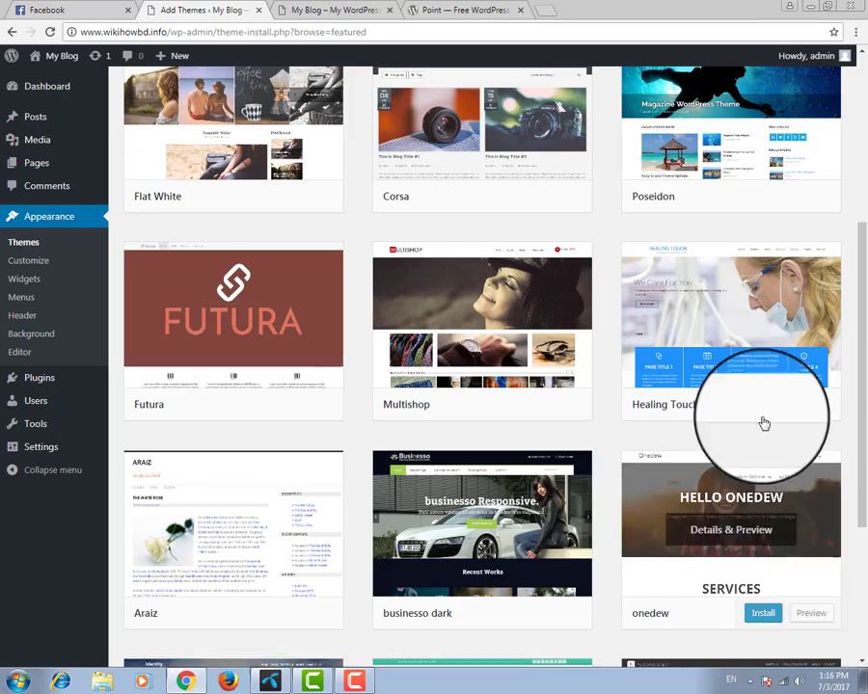
{"action": "scroll", "coordinate": [745, 401], "scroll_direction": "down", "scroll_amount": 3}
{"action": "scroll", "coordinate": [504, 377], "scroll_direction": "up", "scroll_amount": 6}
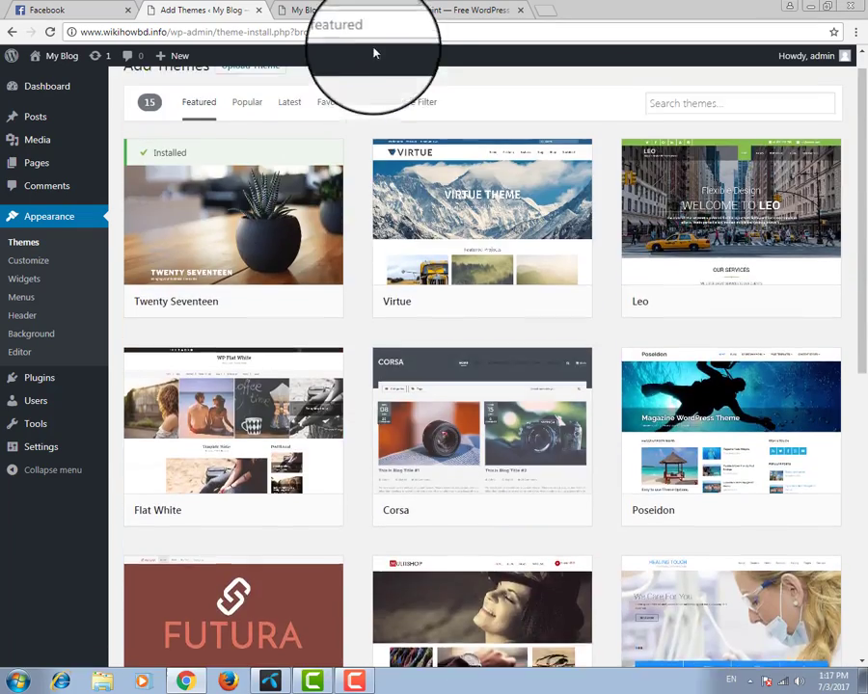
Step: Download the Point theme's zip file from its WordPress.org page
{"action": "left_click", "coordinate": [458, 10]}
{"action": "left_click", "coordinate": [683, 358]}
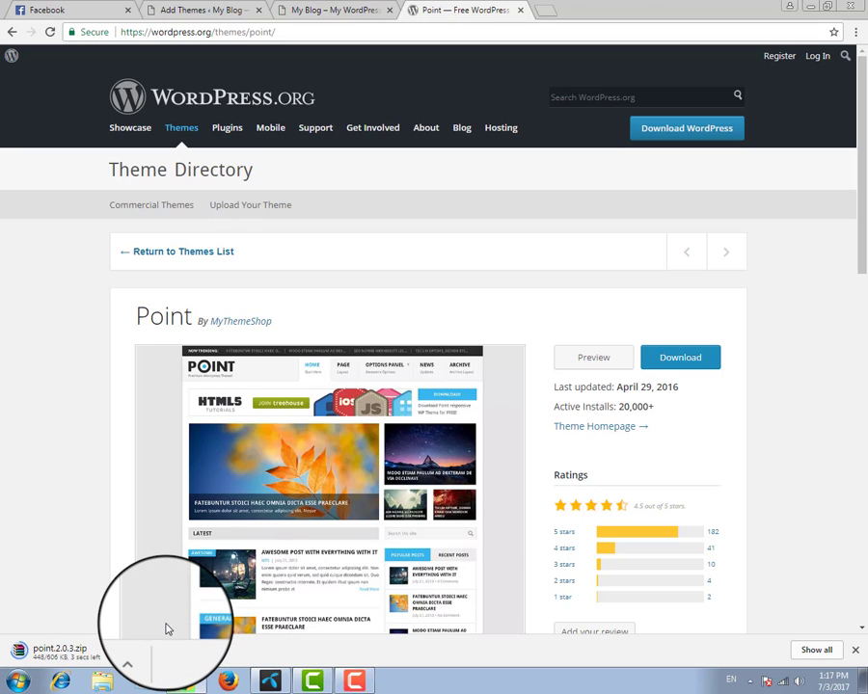
{"action": "left_click", "coordinate": [337, 10]}
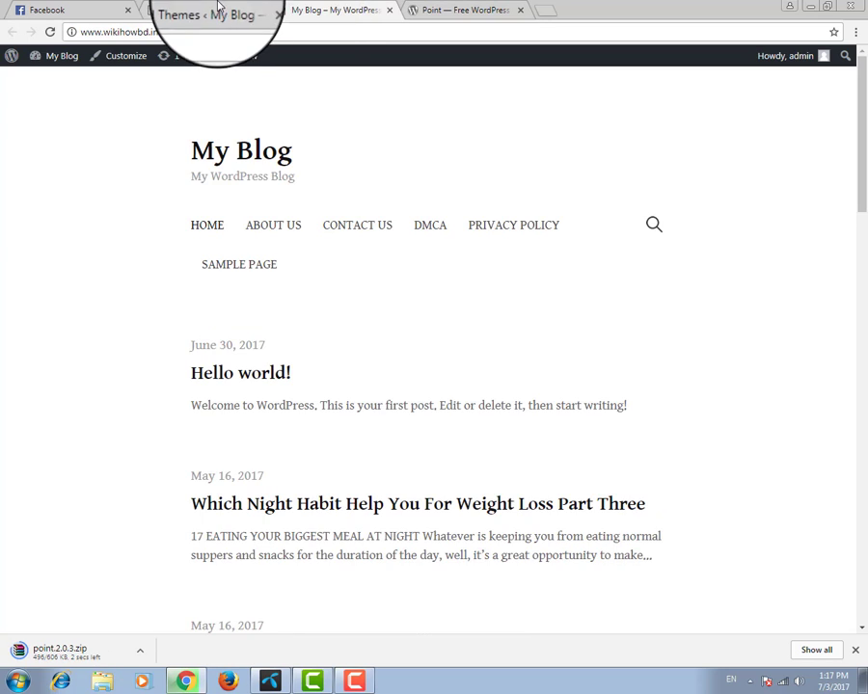
{"action": "left_click", "coordinate": [208, 9]}
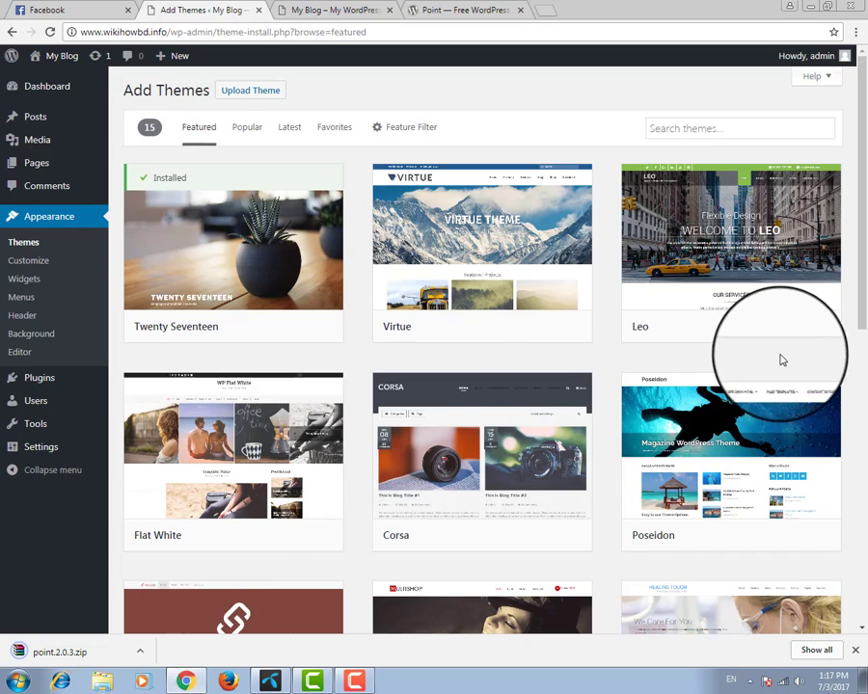
{"action": "mouse_move", "coordinate": [861, 261]}
{"action": "left_mouse_down"}
{"action": "mouse_move", "coordinate": [860, 351]}
{"action": "mouse_move", "coordinate": [861, 252]}
{"action": "left_mouse_up"}
{"action": "left_click", "coordinate": [449, 9]}
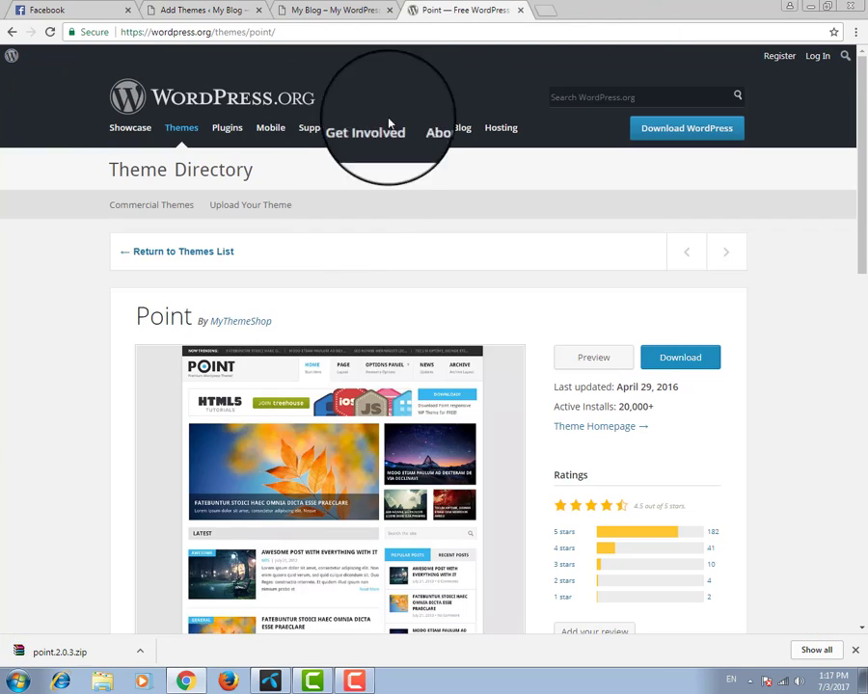
Step: Move the downloaded point.2.0.3 zip file from the Downloads folder to the desktop
{"action": "left_click", "coordinate": [142, 652]}
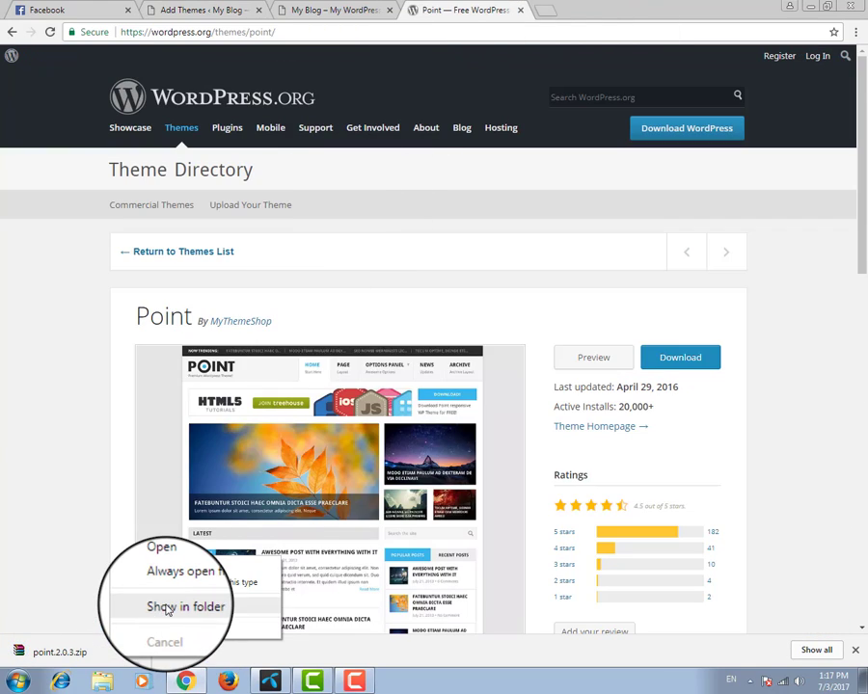
{"action": "left_click", "coordinate": [160, 605]}
{"action": "right_click", "coordinate": [179, 131]}
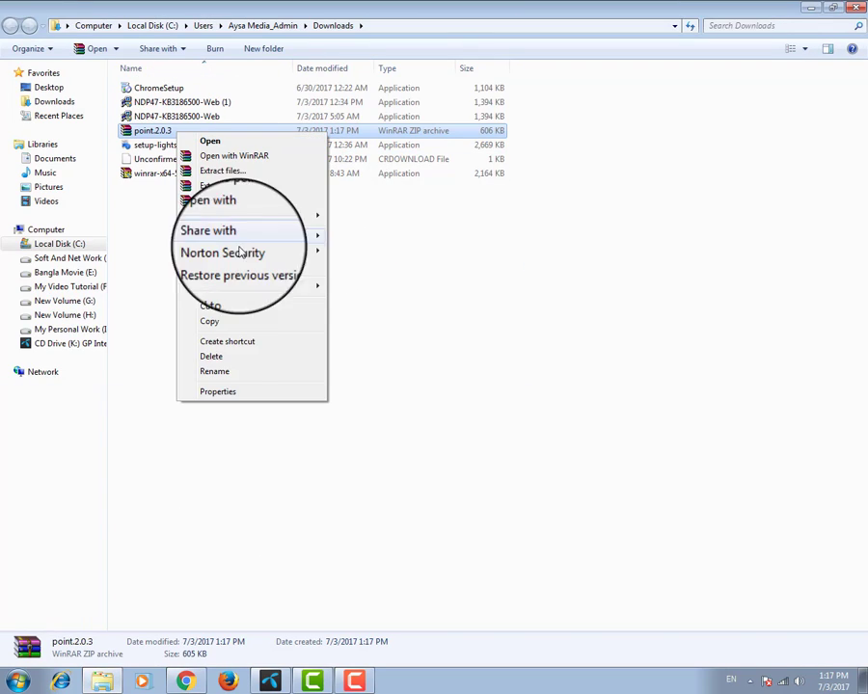
{"action": "left_click", "coordinate": [240, 306]}
{"action": "left_click", "coordinate": [852, 7]}
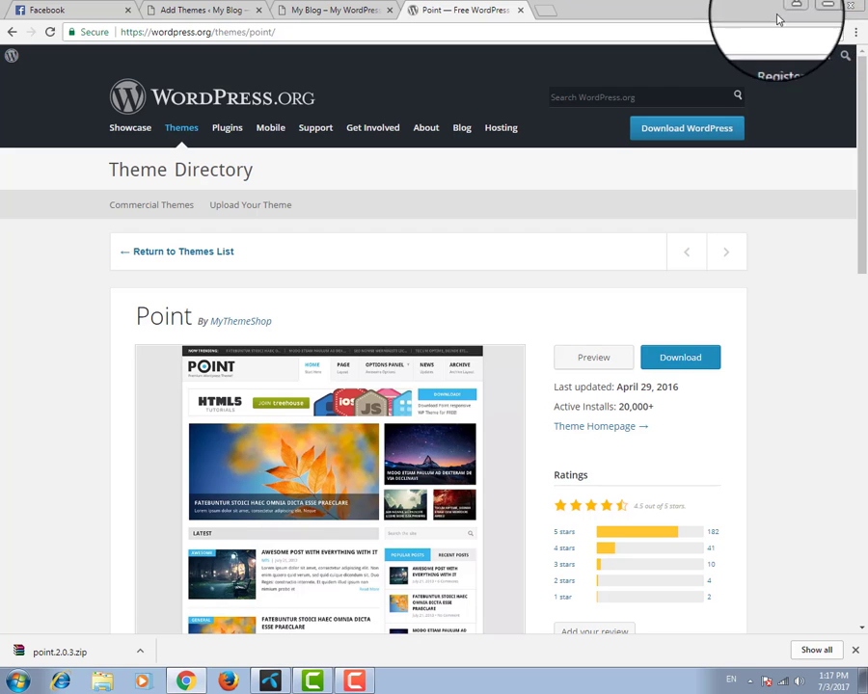
{"action": "left_click", "coordinate": [808, 7]}
{"action": "right_click", "coordinate": [422, 171]}
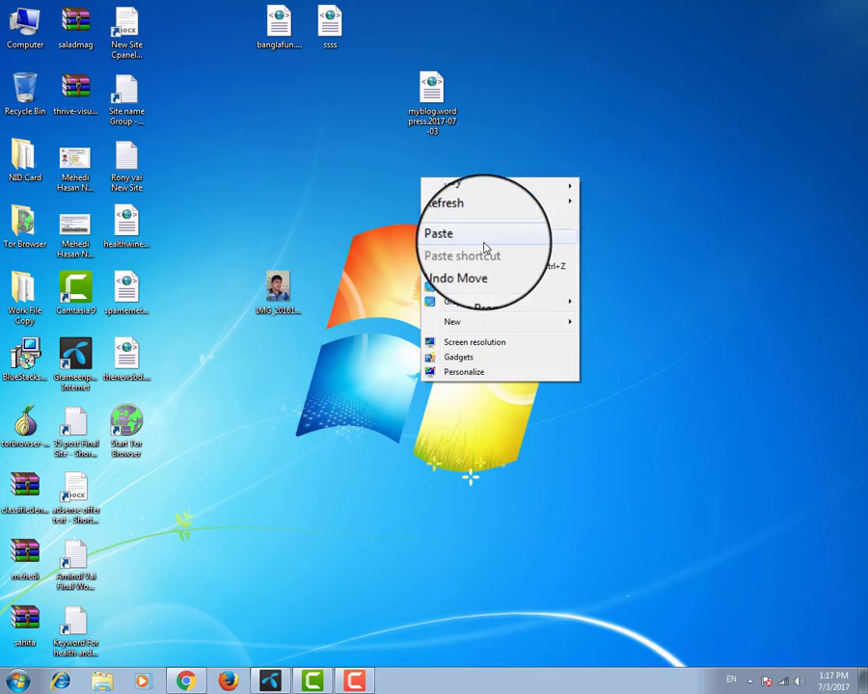
{"action": "left_click", "coordinate": [485, 244]}
Step: Switch back to Chrome and install the theme on the blog by uploading point.2.0.3.zip from the desktop
{"action": "left_click", "coordinate": [187, 689]}
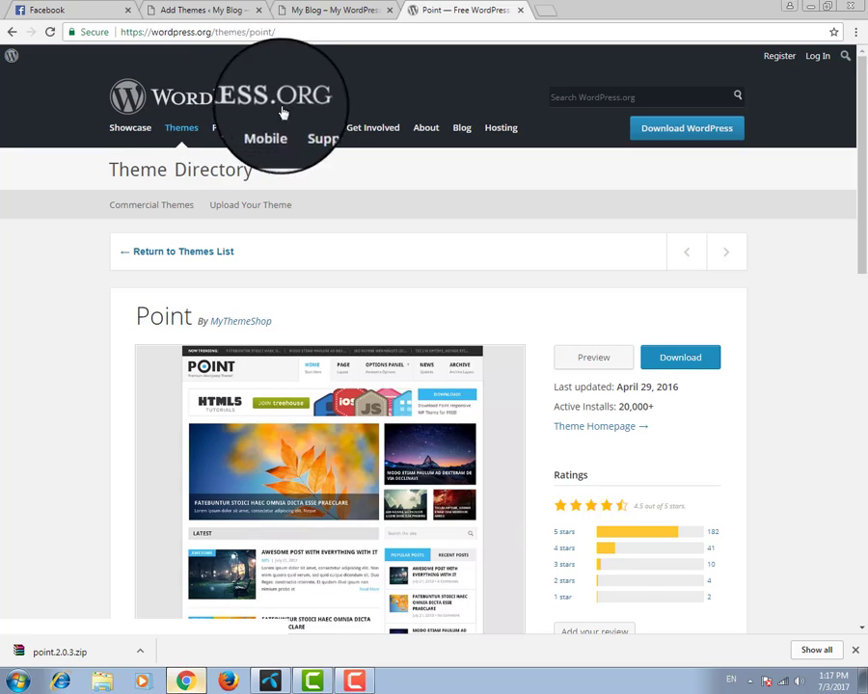
{"action": "left_click", "coordinate": [198, 7]}
{"action": "left_click", "coordinate": [248, 91]}
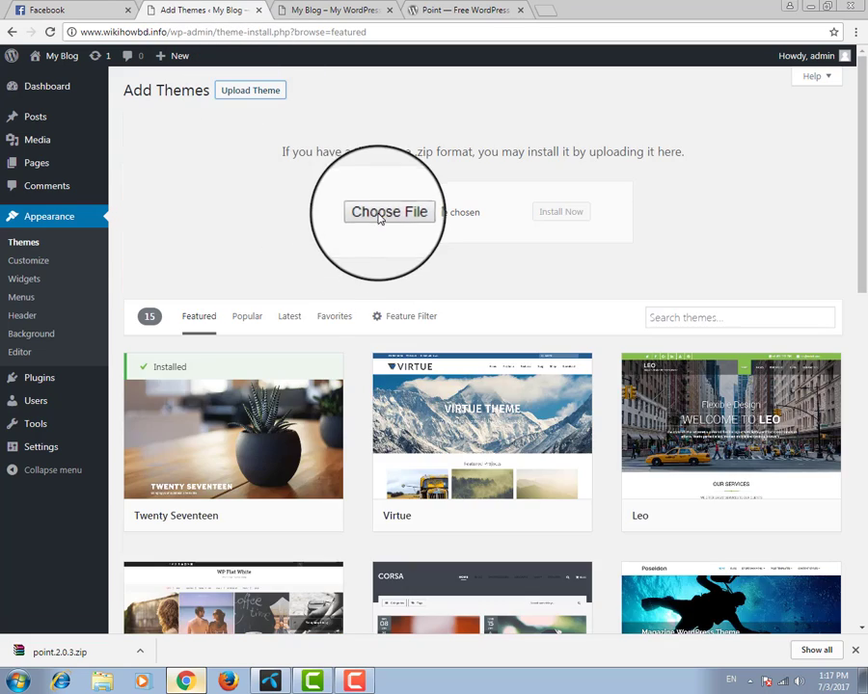
{"action": "left_click", "coordinate": [380, 211]}
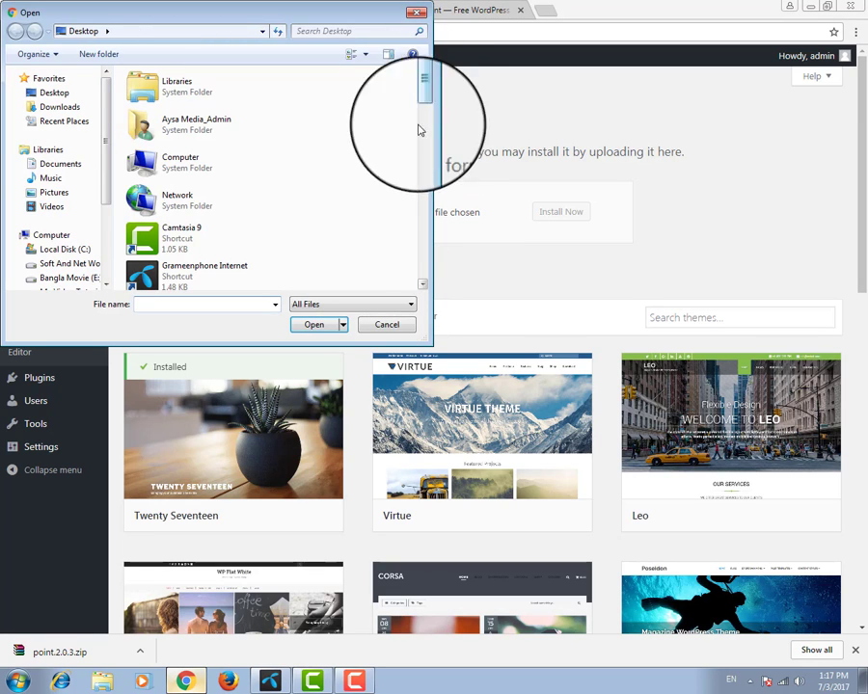
{"action": "left_click_drag", "start_coordinate": [424, 105], "coordinate": [422, 220]}
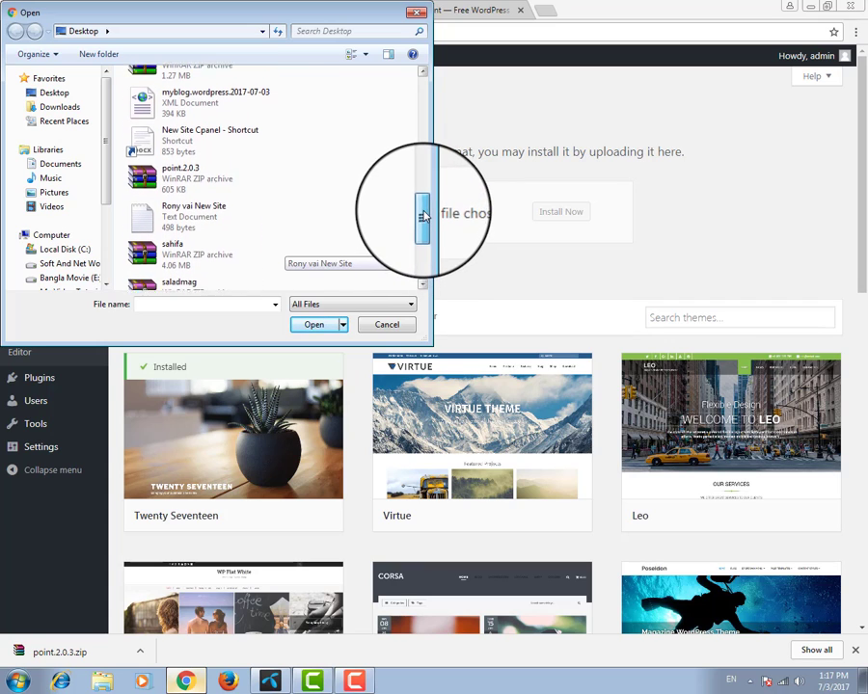
{"action": "left_click", "coordinate": [190, 194]}
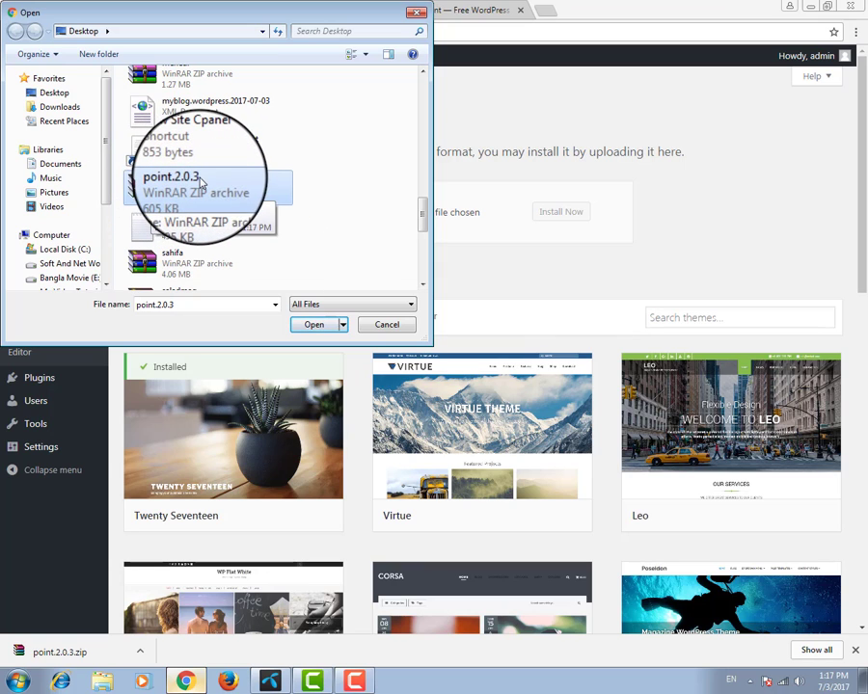
{"action": "left_click", "coordinate": [328, 328]}
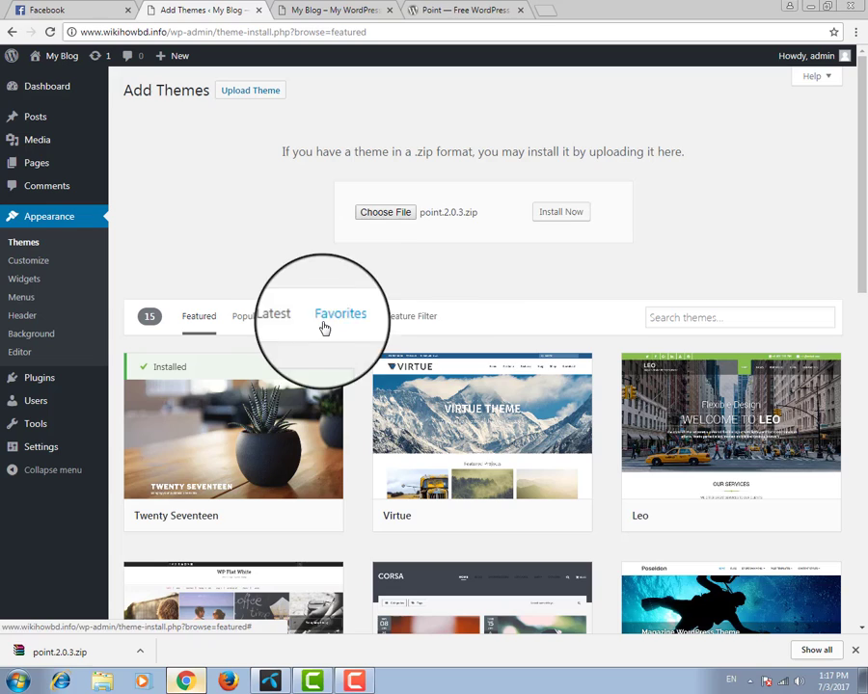
{"action": "left_click", "coordinate": [570, 218]}
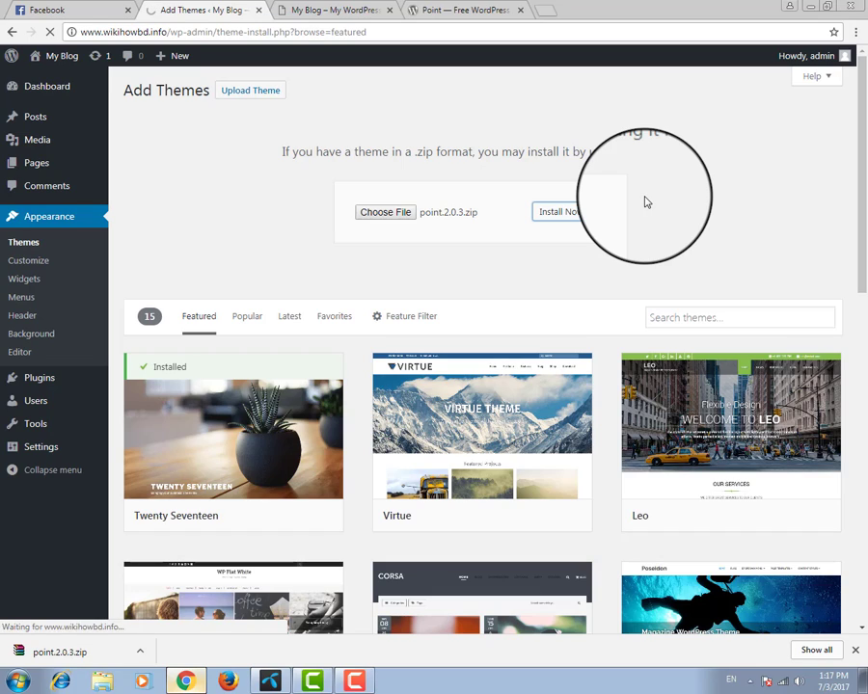
Step: Look through the blog's front page from the header to the page navigation and back
{"action": "left_click", "coordinate": [335, 9]}
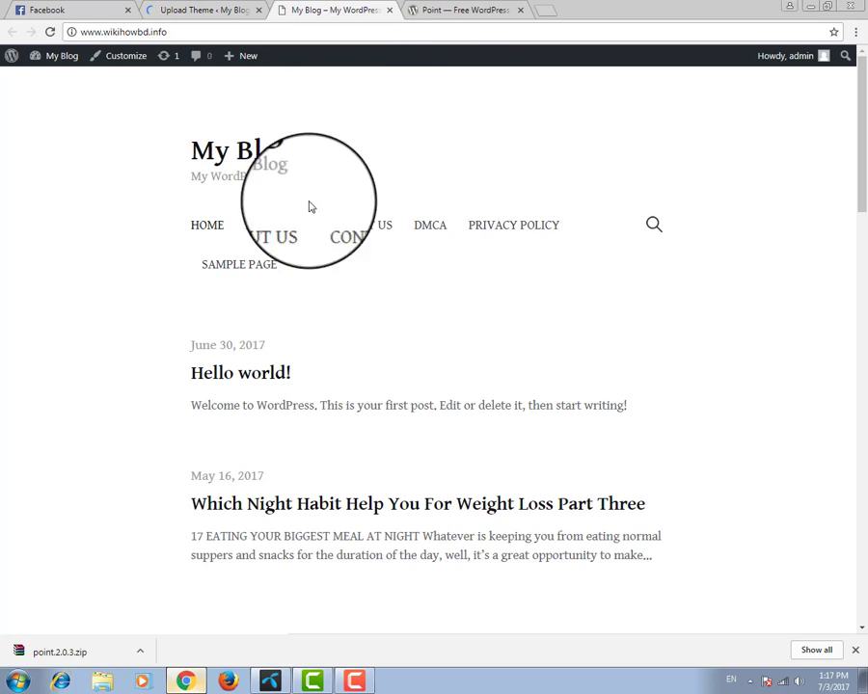
{"action": "scroll", "coordinate": [628, 166], "scroll_direction": "down", "scroll_amount": 3}
{"action": "scroll", "coordinate": [636, 218], "scroll_direction": "down", "scroll_amount": 8}
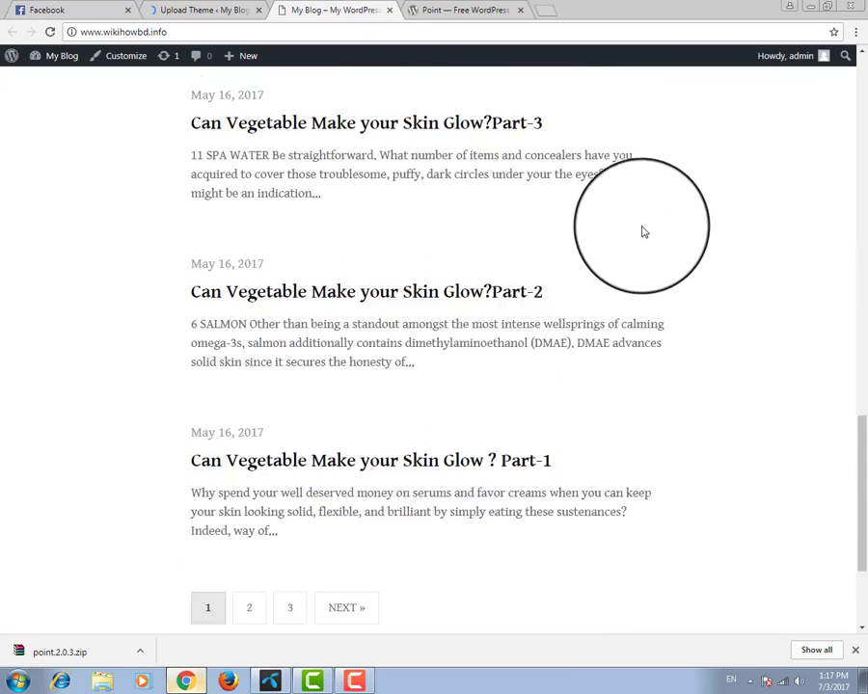
{"action": "scroll", "coordinate": [645, 234], "scroll_direction": "up", "scroll_amount": 15}
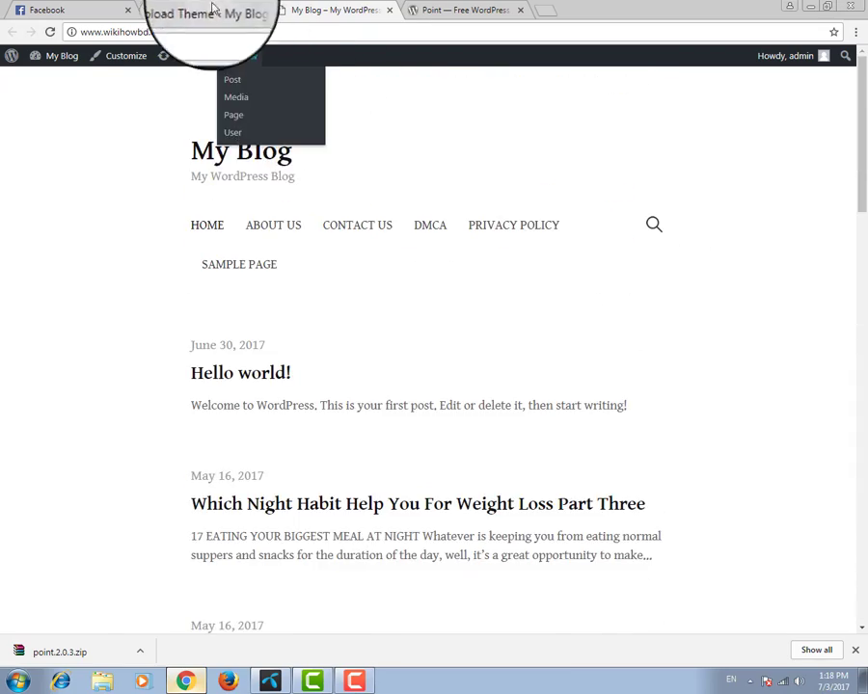
Step: Activate the newly installed Point theme and check the reloaded front page of the blog
{"action": "left_click", "coordinate": [222, 10]}
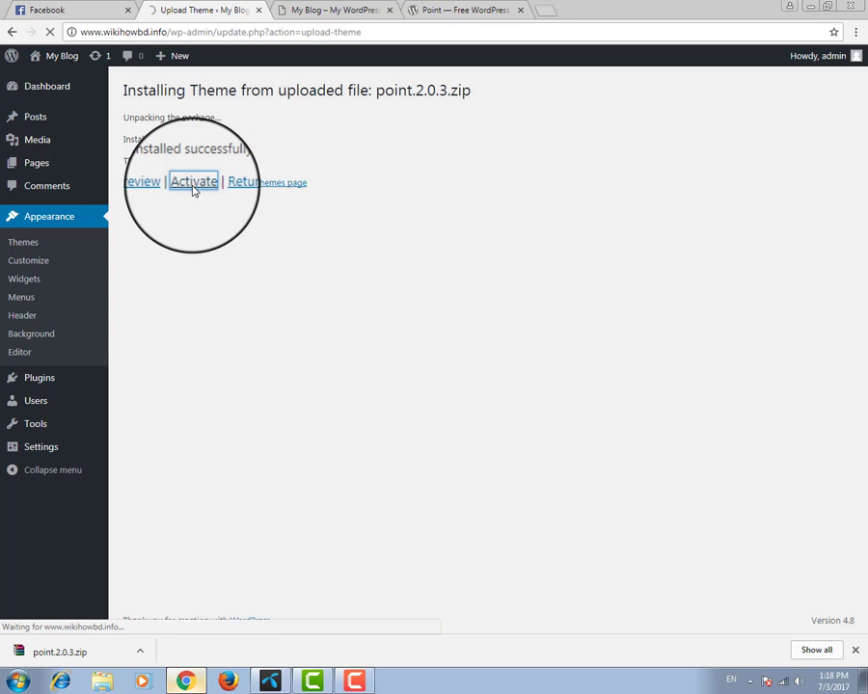
{"action": "left_click", "coordinate": [332, 11]}
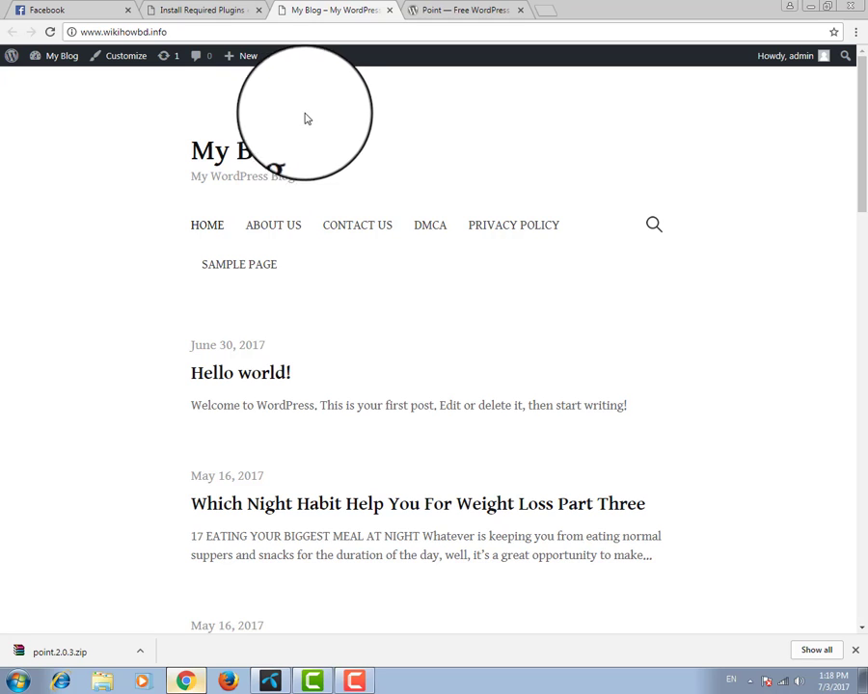
{"action": "left_click", "coordinate": [255, 164]}
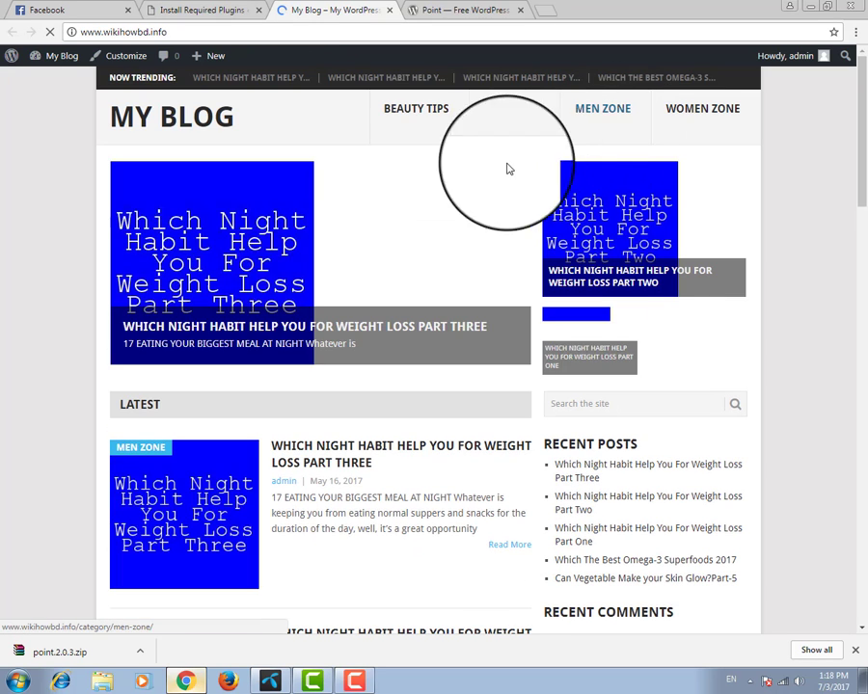
{"action": "scroll", "coordinate": [338, 260], "scroll_direction": "down", "scroll_amount": 20}
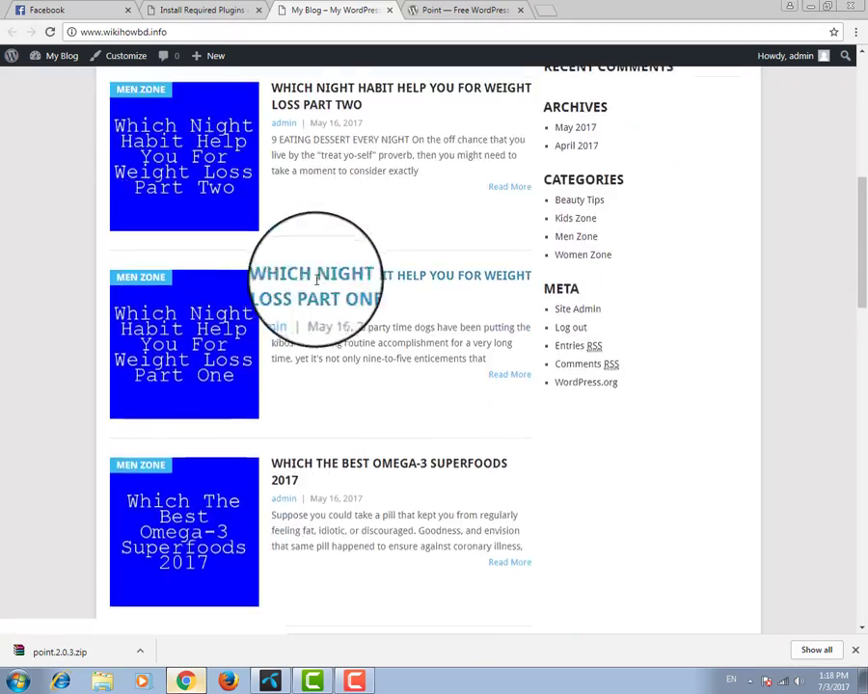
{"action": "scroll", "coordinate": [401, 287], "scroll_direction": "up", "scroll_amount": 5}
Step: Dismiss the Point welcome notice, and in the customizer publish the site title "Wikihowbd" with the tagline "My Wiki Site"
{"action": "left_click", "coordinate": [222, 12]}
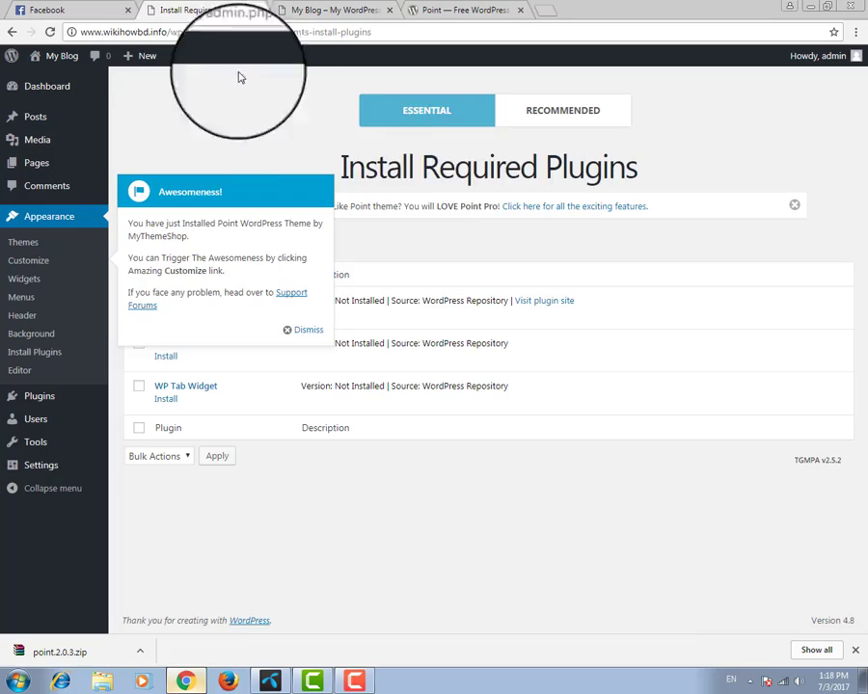
{"action": "left_click", "coordinate": [307, 332]}
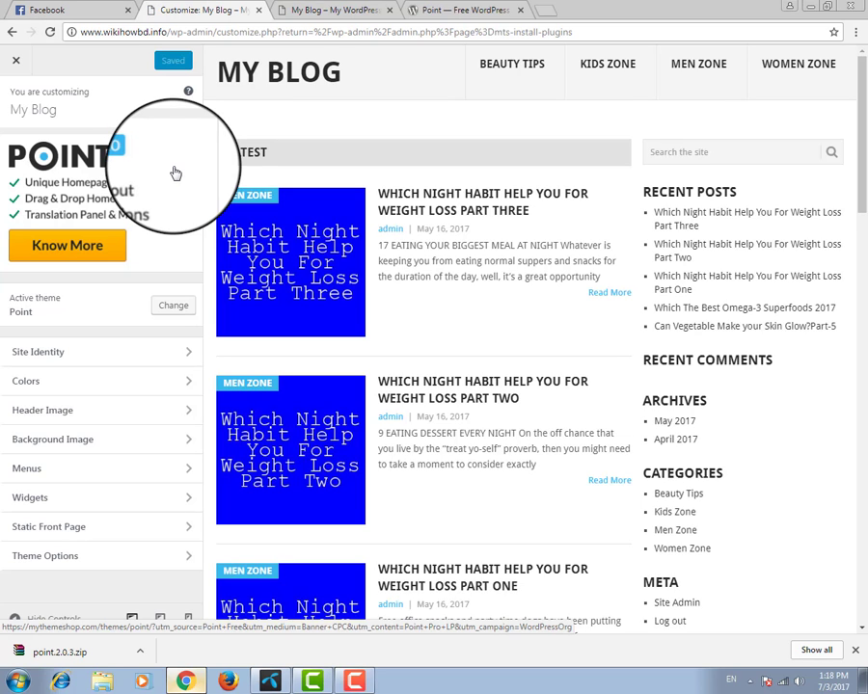
{"action": "left_click", "coordinate": [70, 353]}
{"action": "left_click_drag", "start_coordinate": [97, 166], "coordinate": [3, 165]}
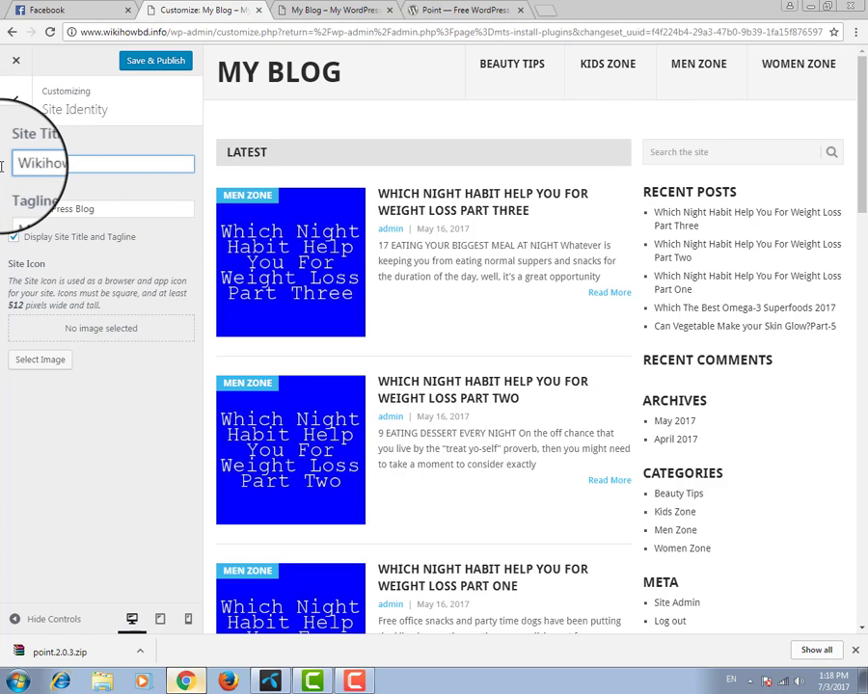
{"action": "left_click", "coordinate": [104, 209]}
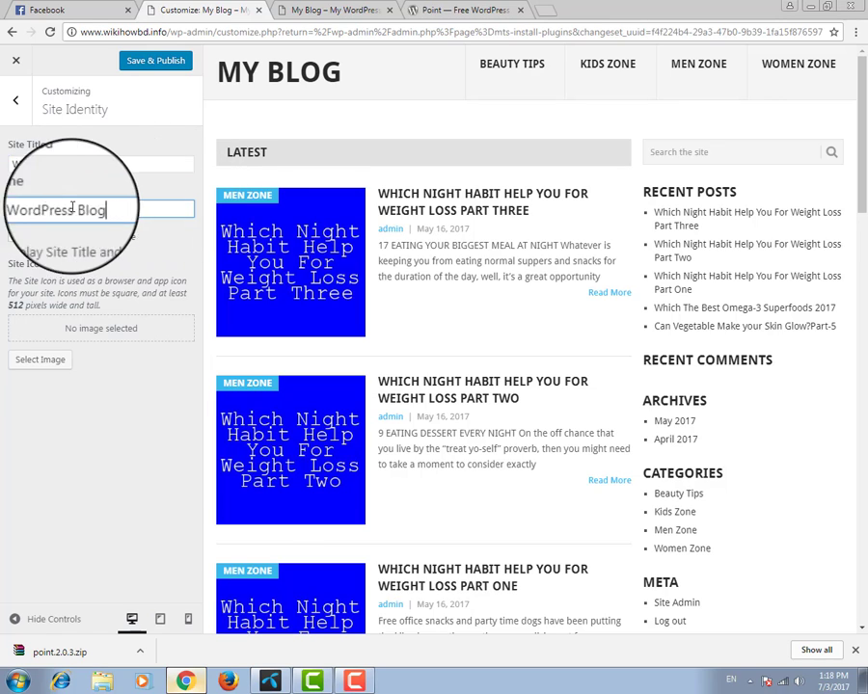
{"action": "left_click_drag", "start_coordinate": [72, 207], "coordinate": [3, 207]}
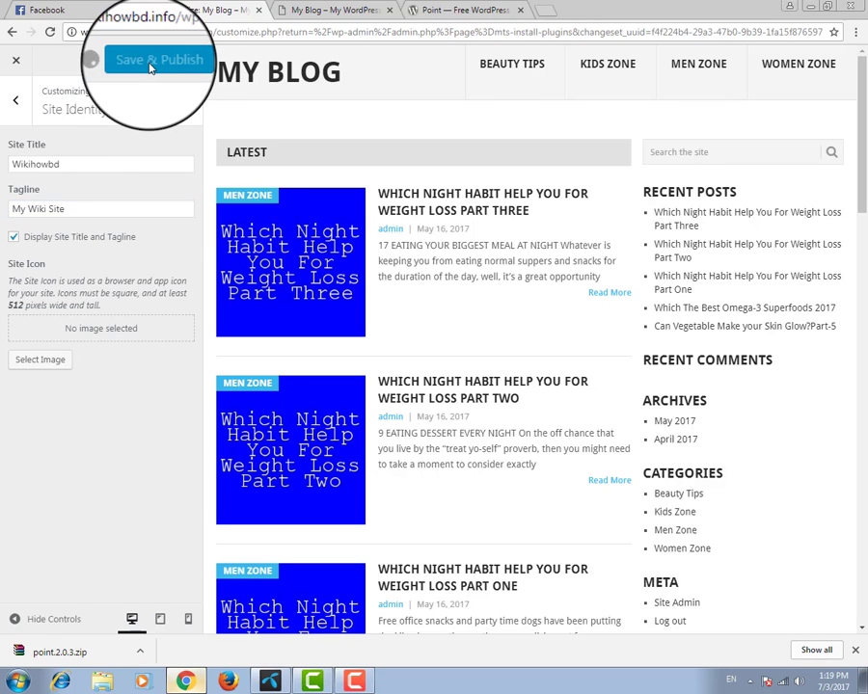
{"action": "left_click", "coordinate": [17, 104]}
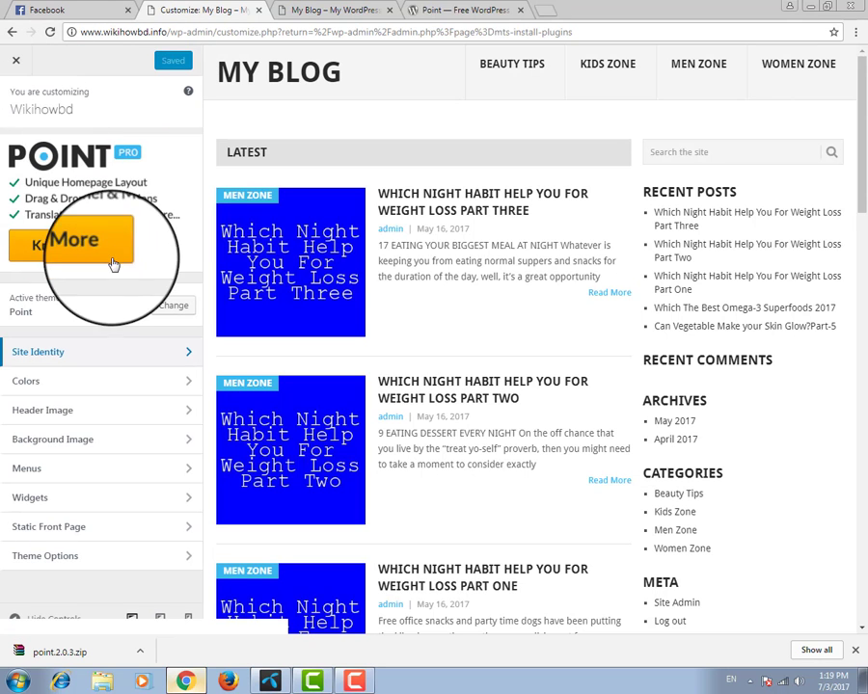
Step: Open the Point theme options, dismiss the browser's download bar and examine the Styling Settings
{"action": "left_click", "coordinate": [38, 556]}
{"action": "left_click", "coordinate": [854, 654]}
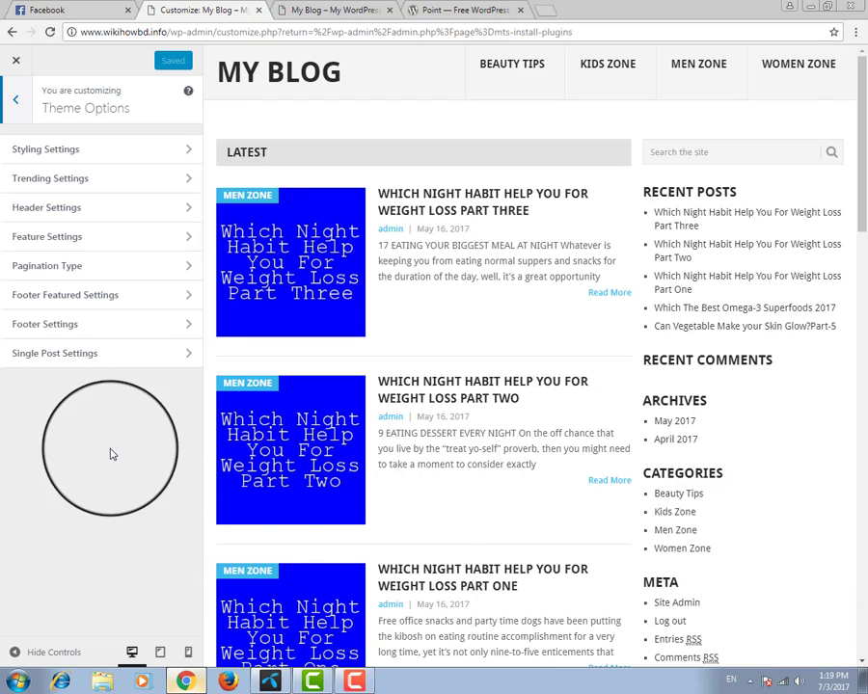
{"action": "left_click", "coordinate": [70, 153]}
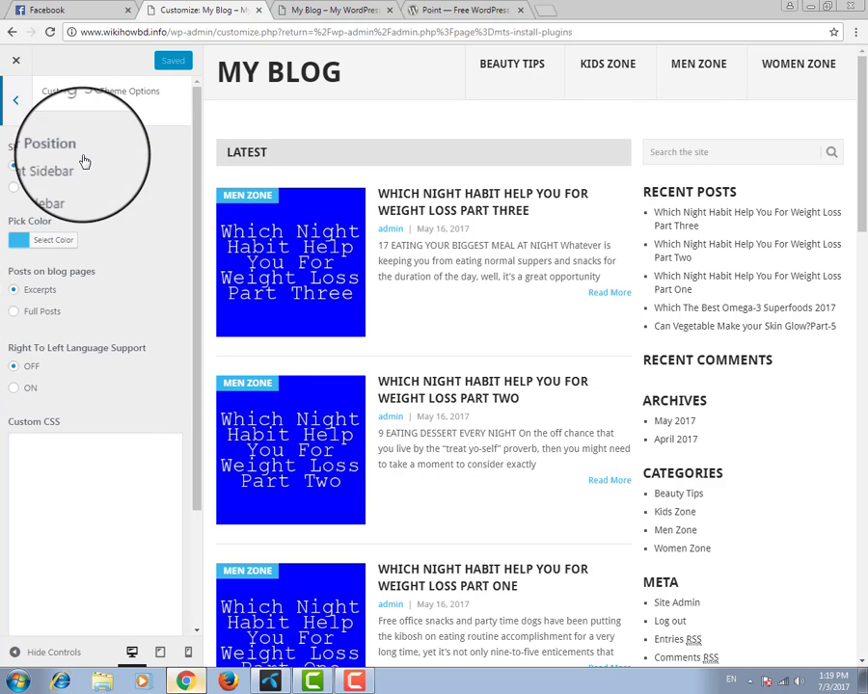
{"action": "left_click", "coordinate": [15, 94]}
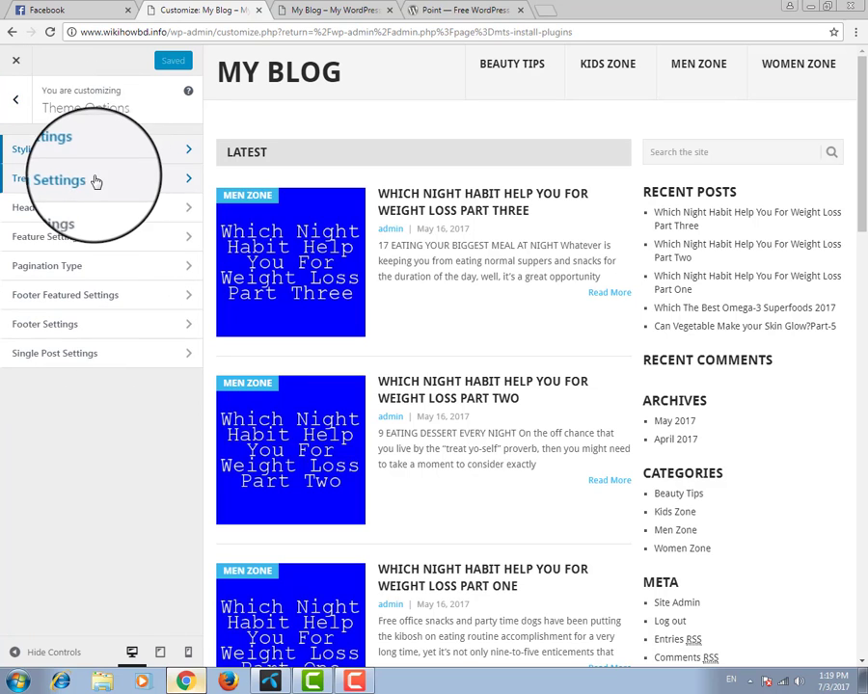
Step: Open the Trending Settings and examine the trending bar on the blog's live front page
{"action": "left_click", "coordinate": [87, 182]}
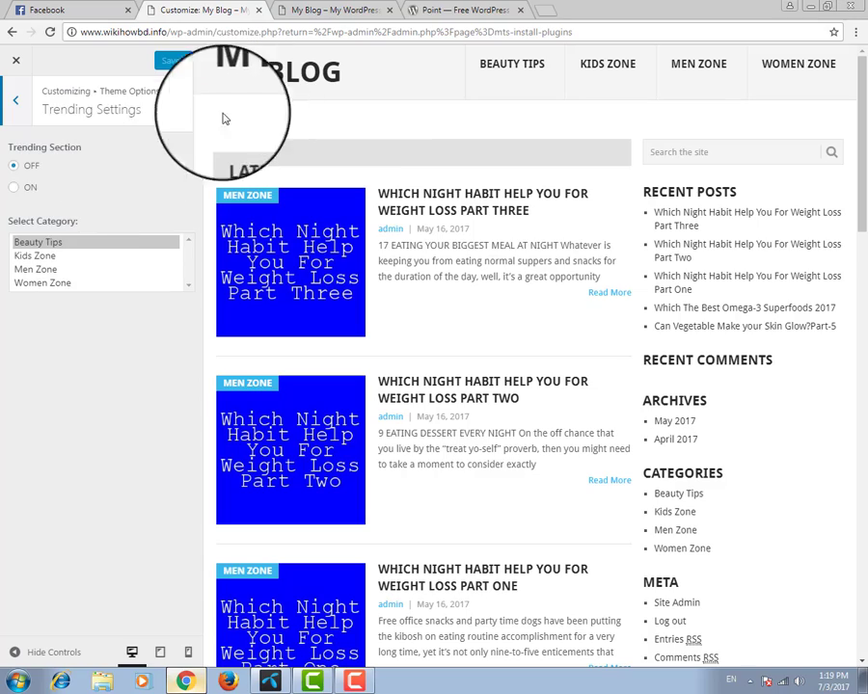
{"action": "left_click", "coordinate": [328, 10]}
{"action": "scroll", "coordinate": [367, 289], "scroll_direction": "up", "scroll_amount": 4}
{"action": "scroll", "coordinate": [403, 270], "scroll_direction": "up", "scroll_amount": 3}
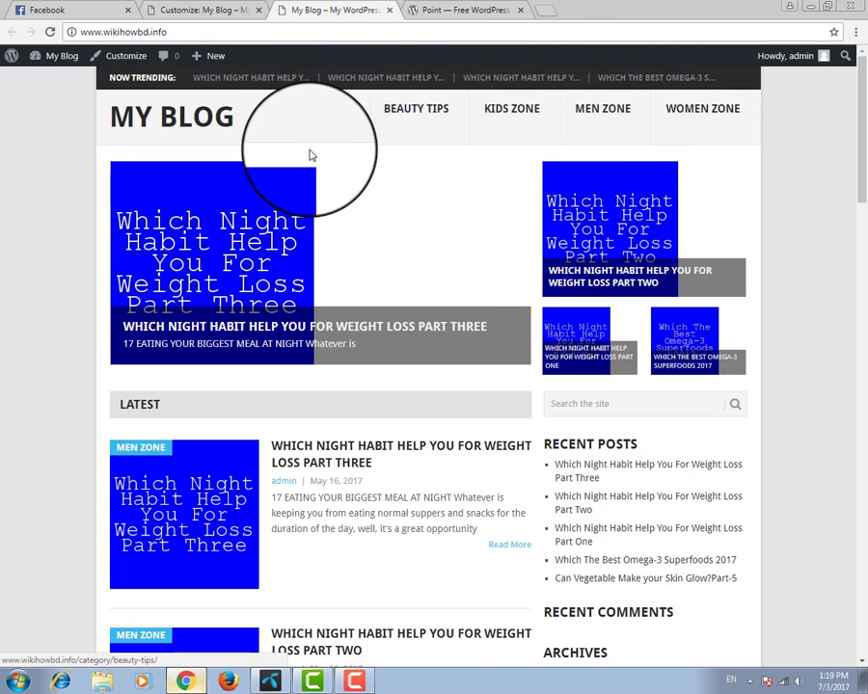
Step: Preview the Trending Section switched on, set it back to OFF and publish the setting
{"action": "left_click", "coordinate": [205, 11]}
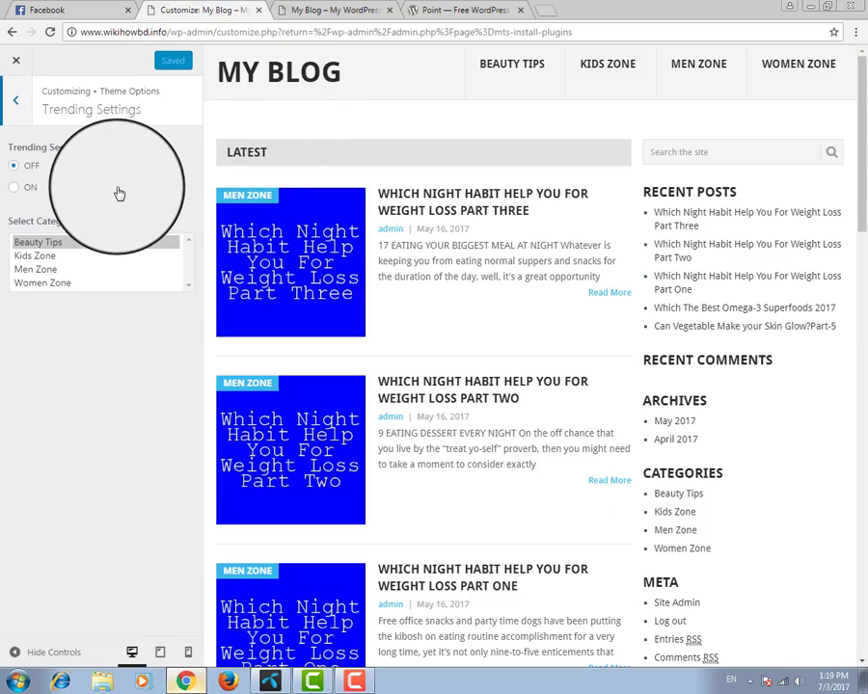
{"action": "left_click", "coordinate": [119, 192]}
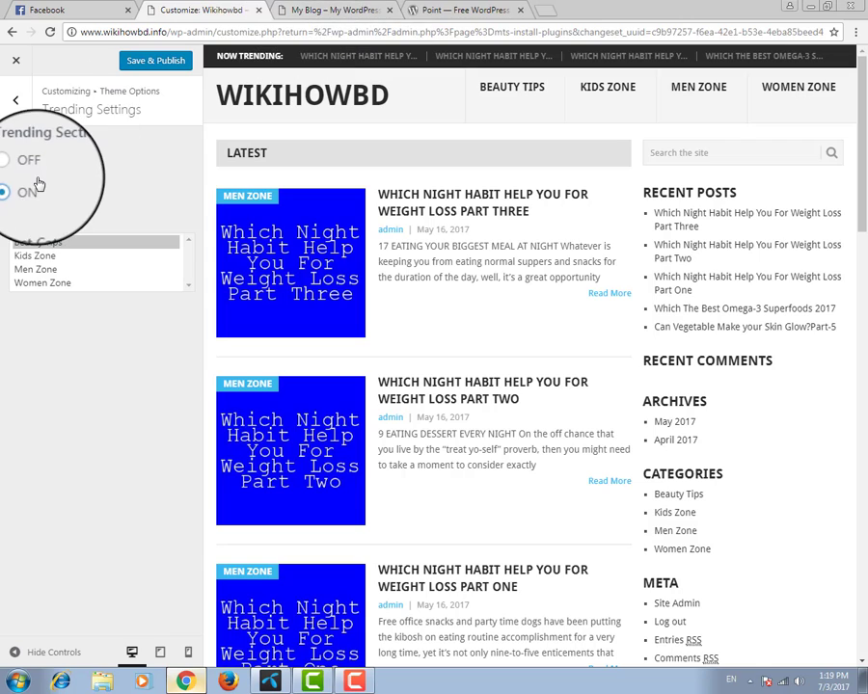
{"action": "left_click", "coordinate": [28, 170]}
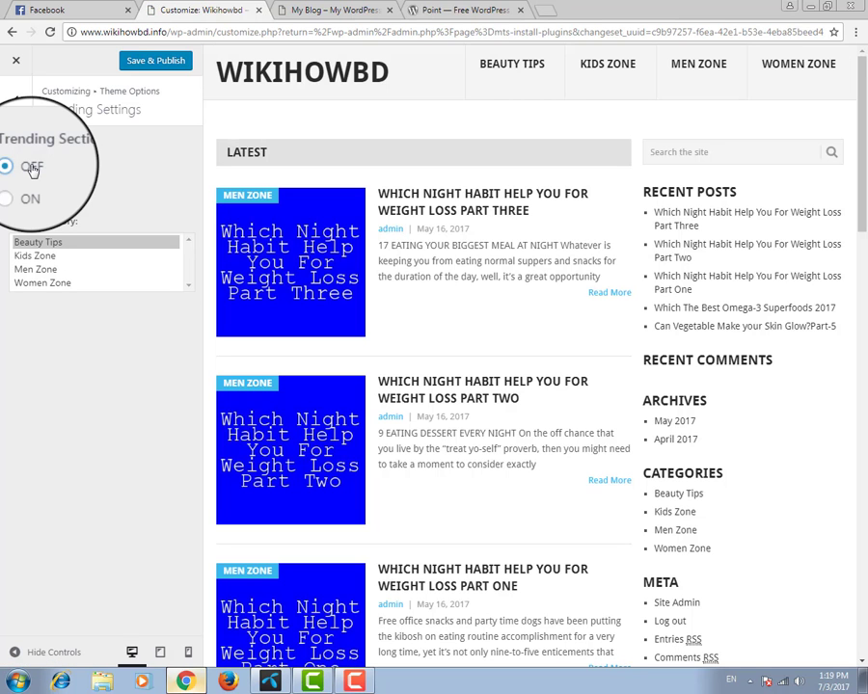
{"action": "left_click", "coordinate": [155, 61]}
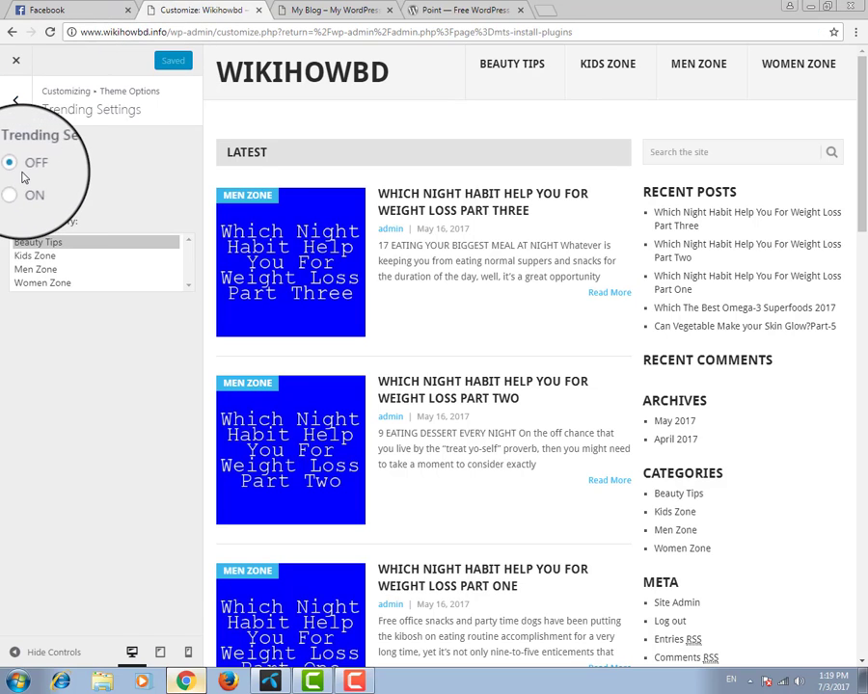
Step: Open the Header Settings in the theme options and examine the Header Code and Header Ad Code (728x90) fields
{"action": "left_click", "coordinate": [17, 104]}
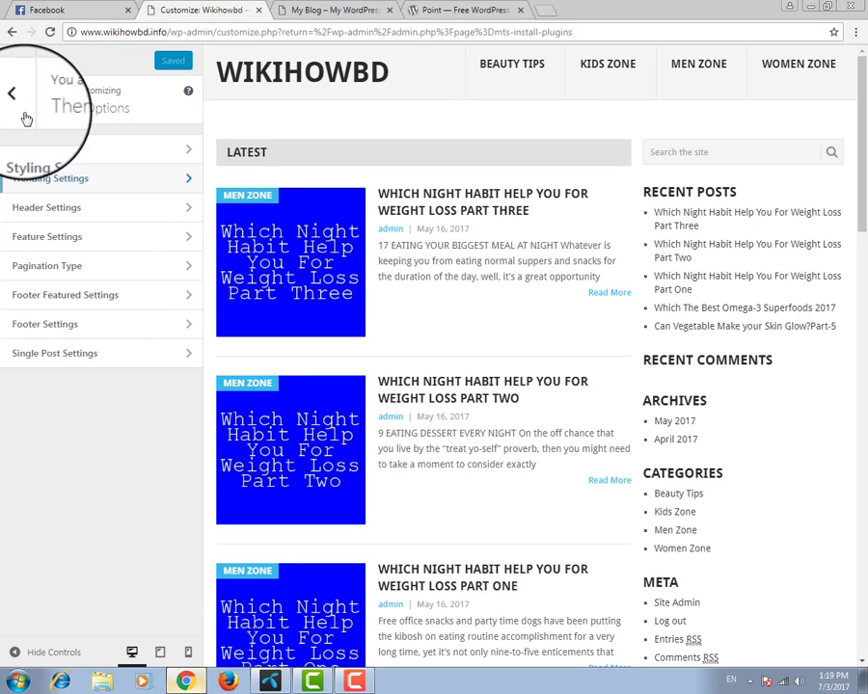
{"action": "left_click", "coordinate": [51, 210]}
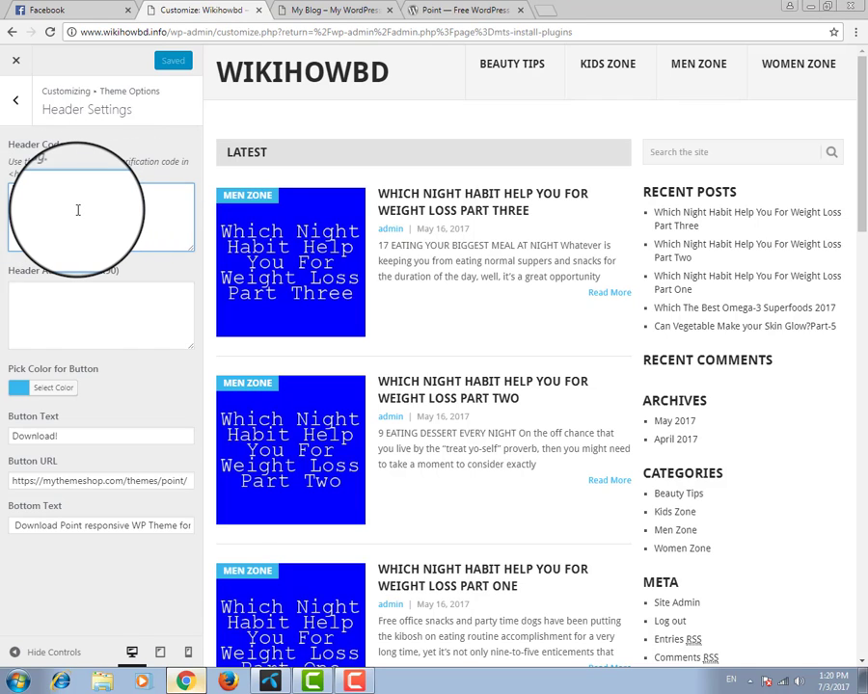
{"action": "left_click", "coordinate": [91, 288]}
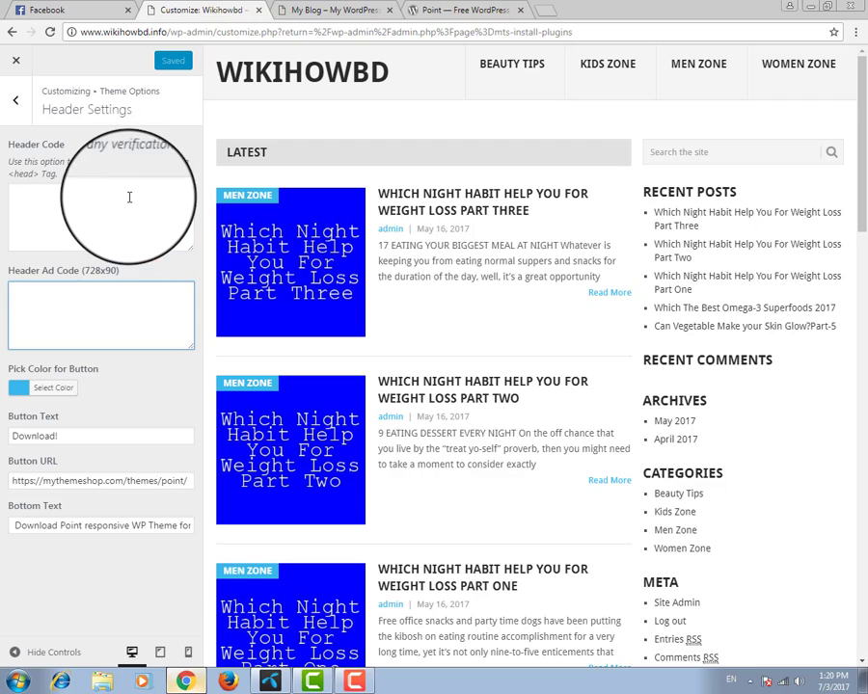
{"action": "left_click", "coordinate": [130, 197]}
{"action": "left_click", "coordinate": [125, 317]}
{"action": "left_click", "coordinate": [140, 217]}
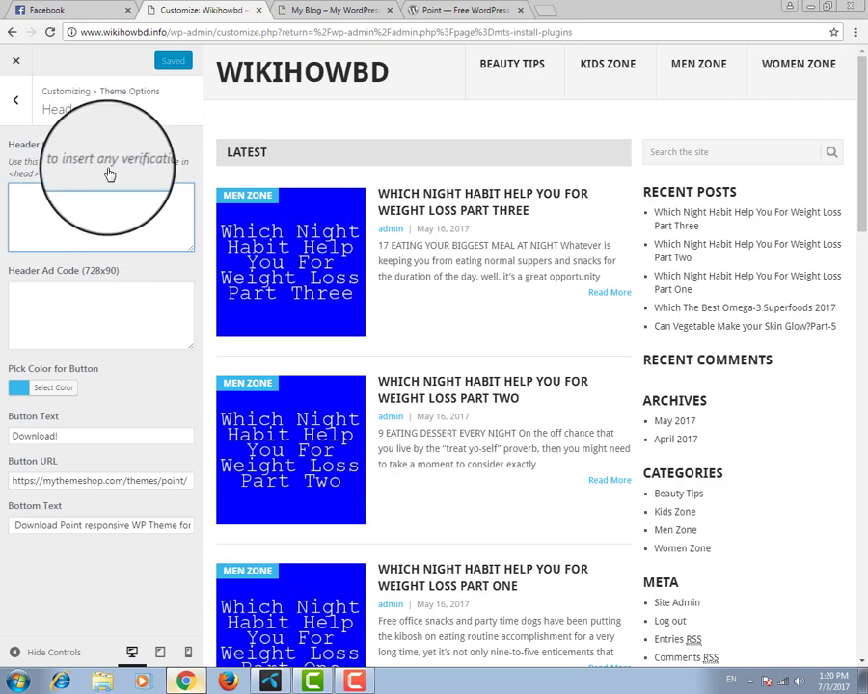
Step: Open the Feature Settings, check the featured posts on the live front page, and publish the Featured Section as OFF
{"action": "left_click", "coordinate": [18, 102]}
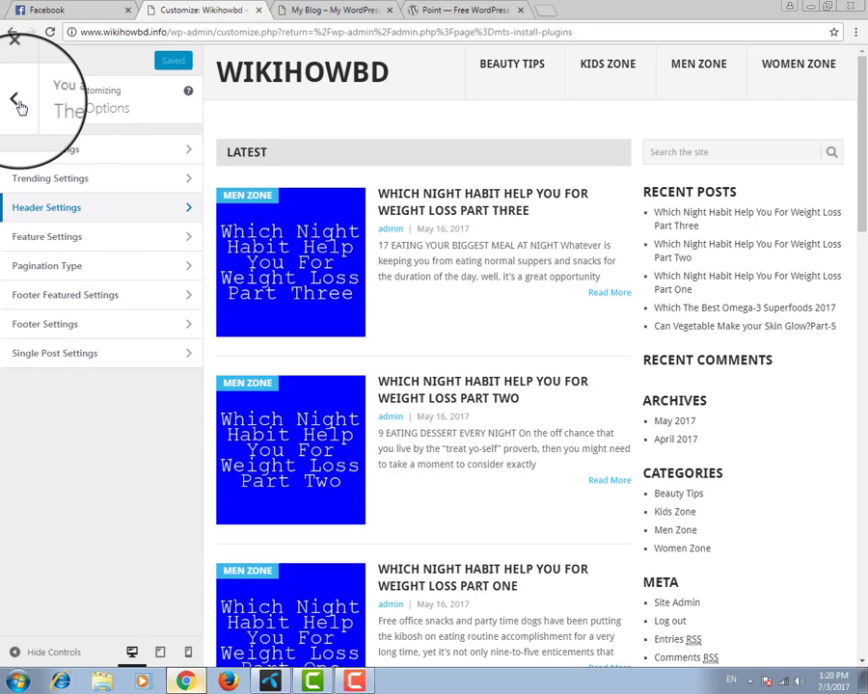
{"action": "left_click", "coordinate": [77, 237]}
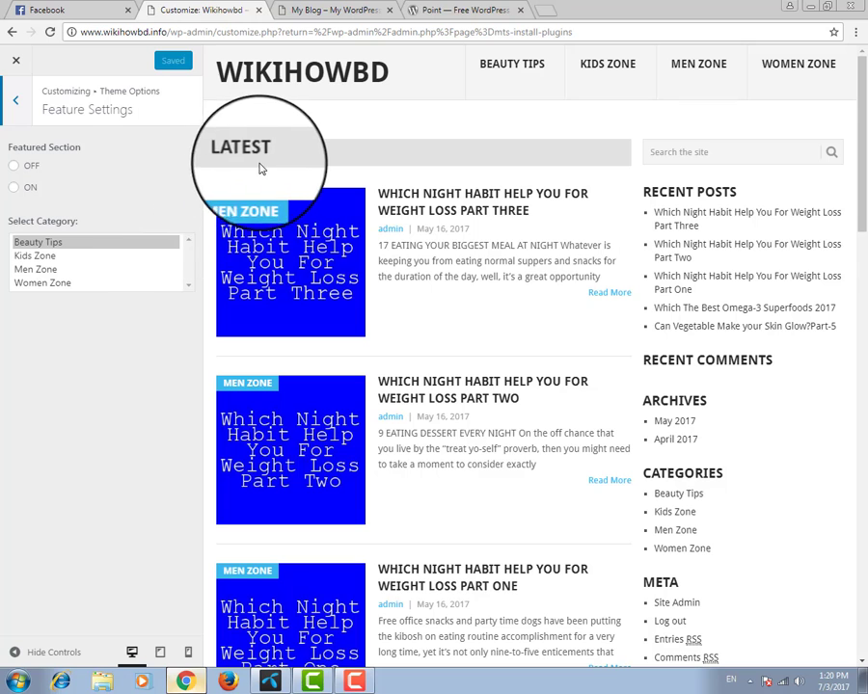
{"action": "left_click", "coordinate": [323, 11]}
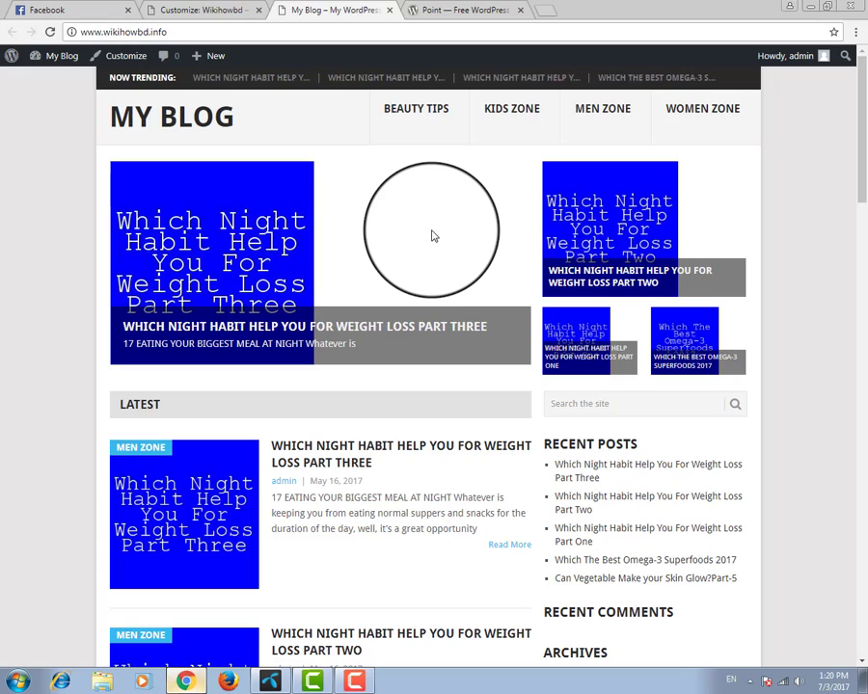
{"action": "left_click", "coordinate": [207, 11]}
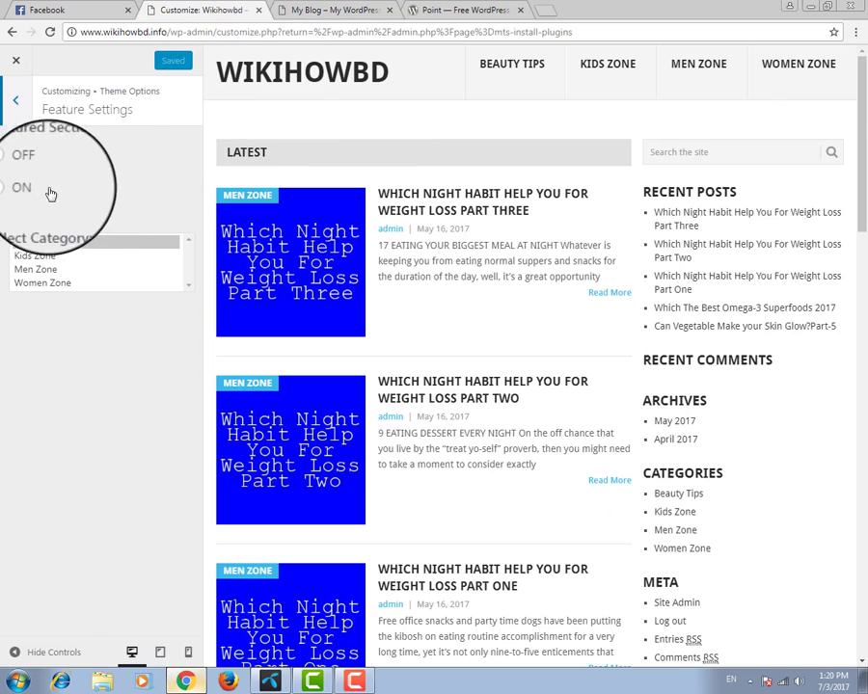
{"action": "left_click", "coordinate": [29, 166]}
{"action": "left_click", "coordinate": [170, 60]}
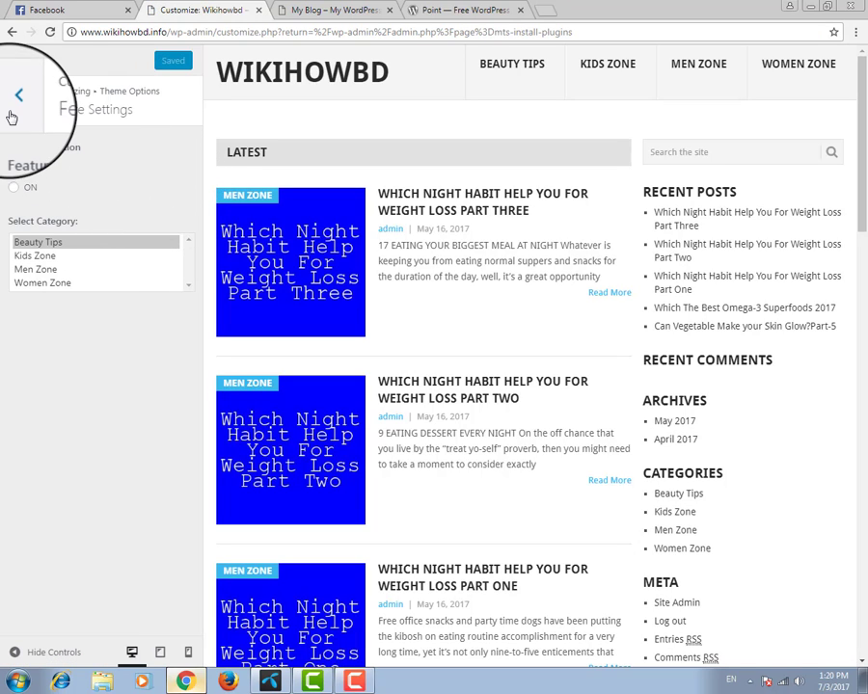
Step: Open the Pagination Type settings and examine the post navigation at the end of the live front page
{"action": "left_click", "coordinate": [15, 103]}
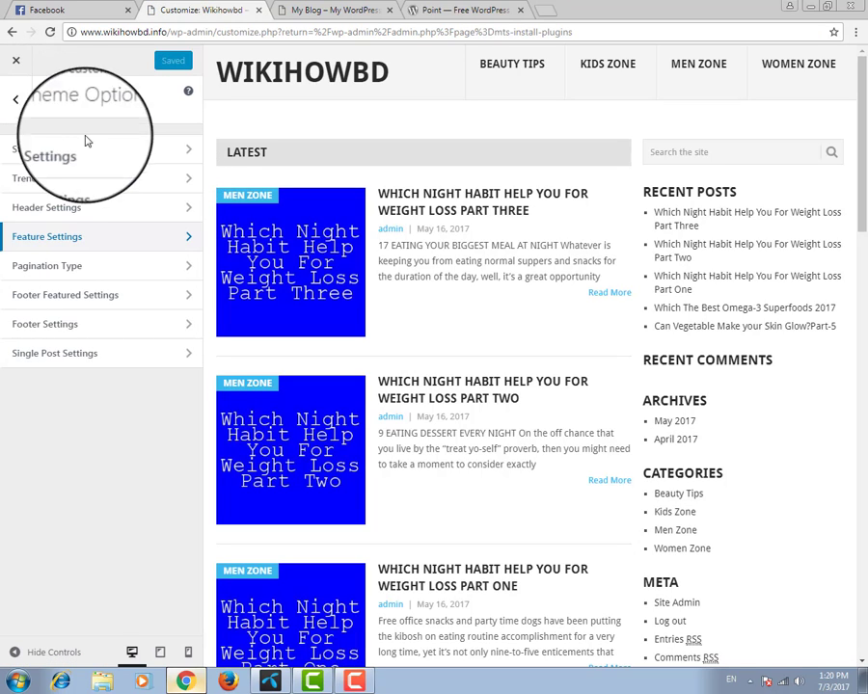
{"action": "left_click", "coordinate": [62, 270]}
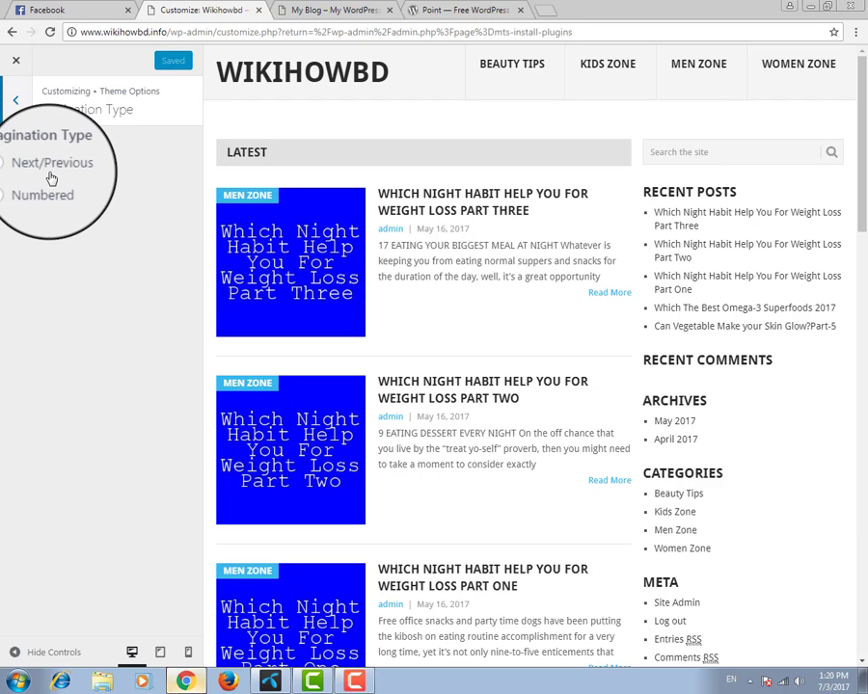
{"action": "left_click", "coordinate": [320, 13]}
{"action": "scroll", "coordinate": [441, 329], "scroll_direction": "down", "scroll_amount": 15}
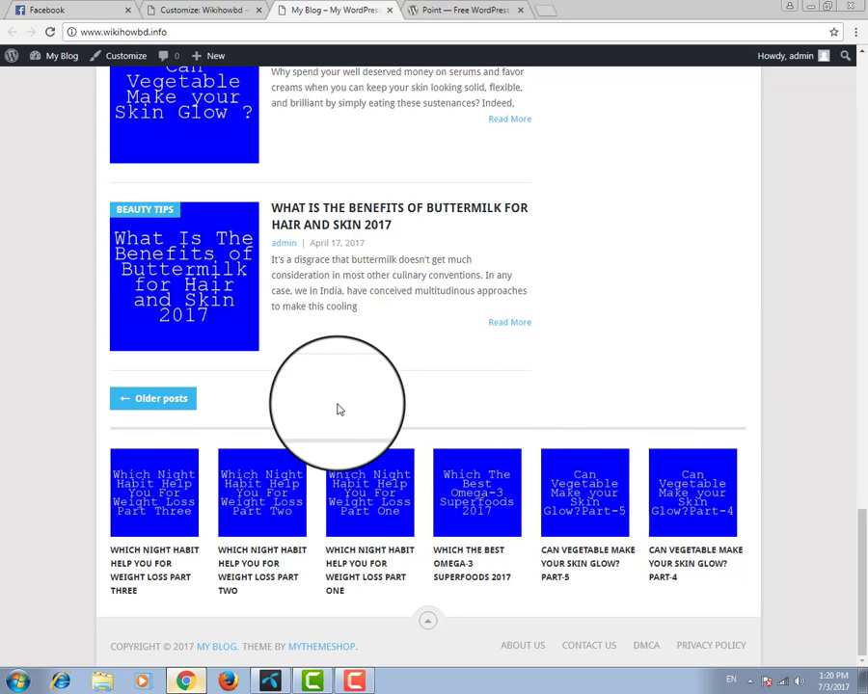
{"action": "left_click", "coordinate": [198, 9]}
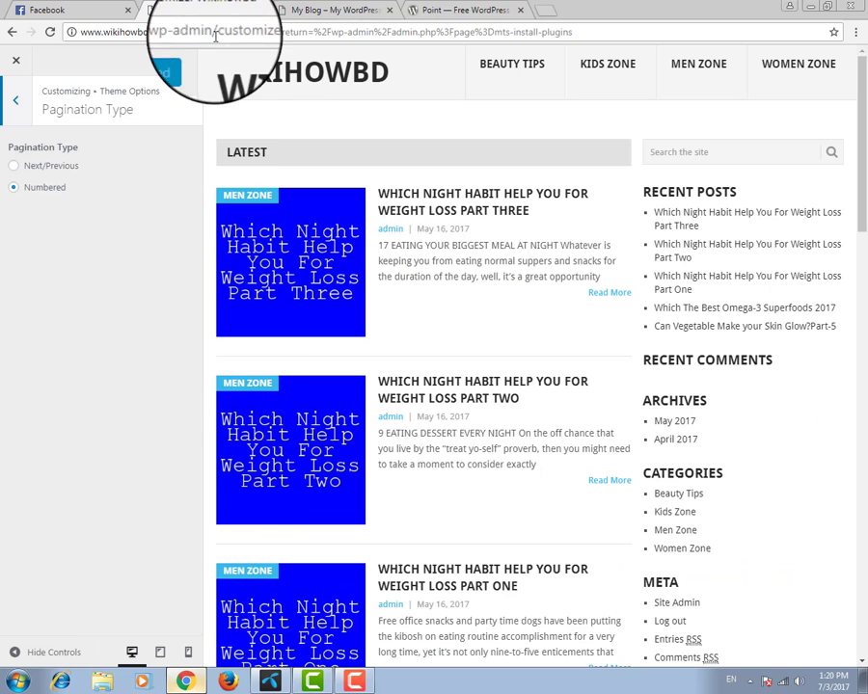
Step: Try the Next/Previous pagination type, set it back to Numbered and publish the setting
{"action": "left_click", "coordinate": [43, 190]}
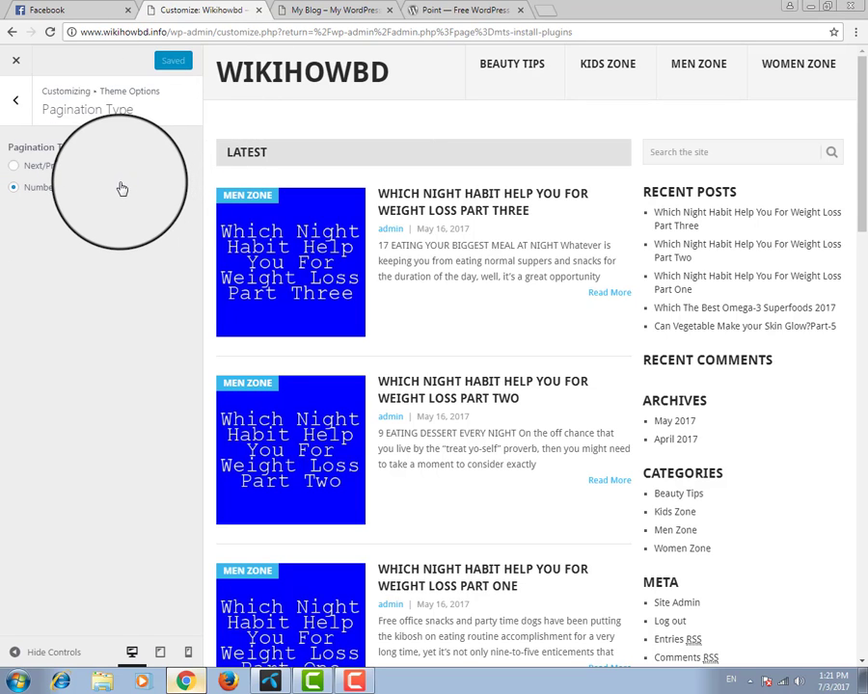
{"action": "left_click", "coordinate": [14, 168]}
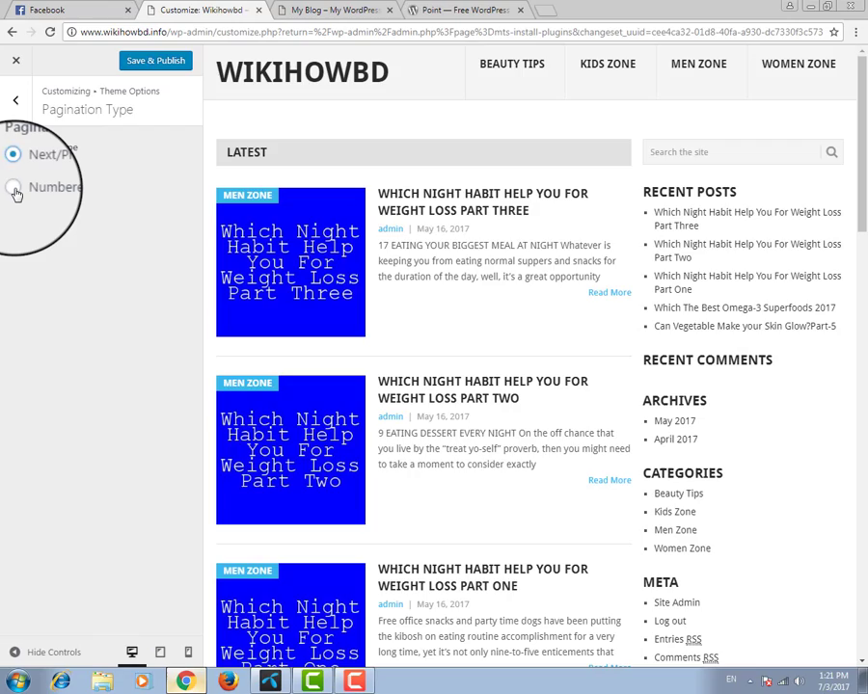
{"action": "left_click", "coordinate": [14, 189]}
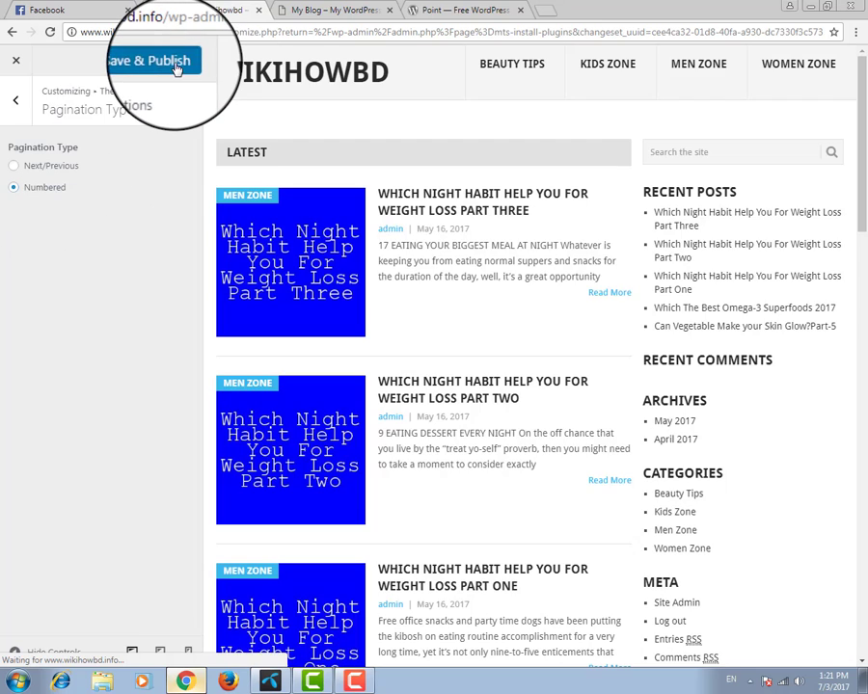
{"action": "left_click", "coordinate": [177, 68]}
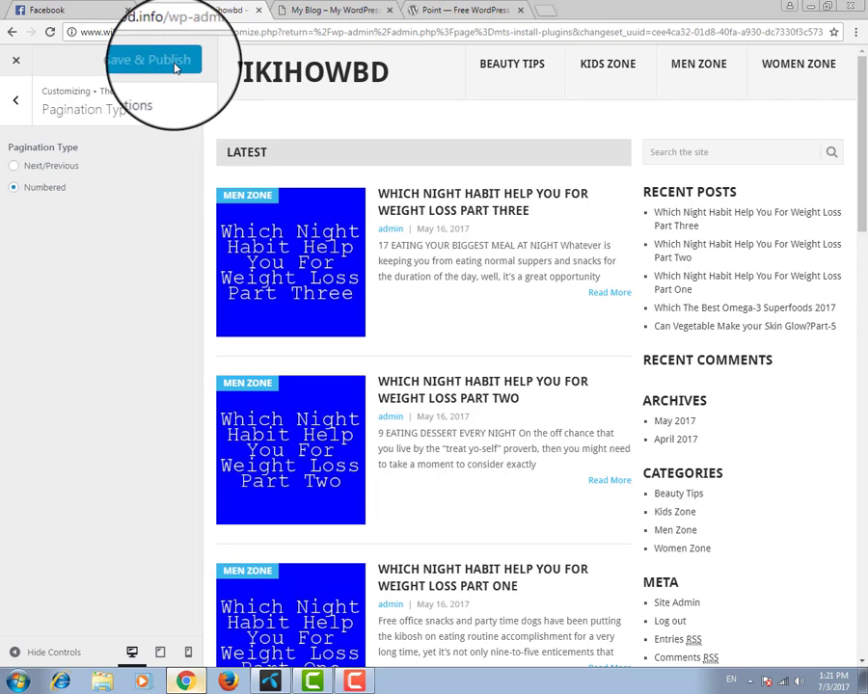
Step: Open the Footer Featured Settings, check that section on the live page, and publish the Footer Featured Section as OFF
{"action": "left_click", "coordinate": [15, 99]}
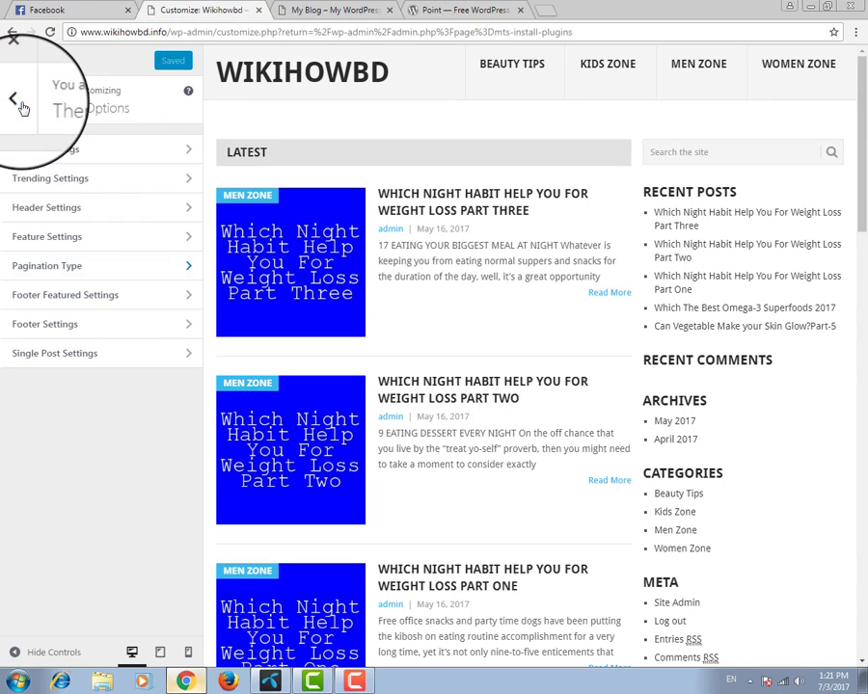
{"action": "left_click", "coordinate": [101, 295]}
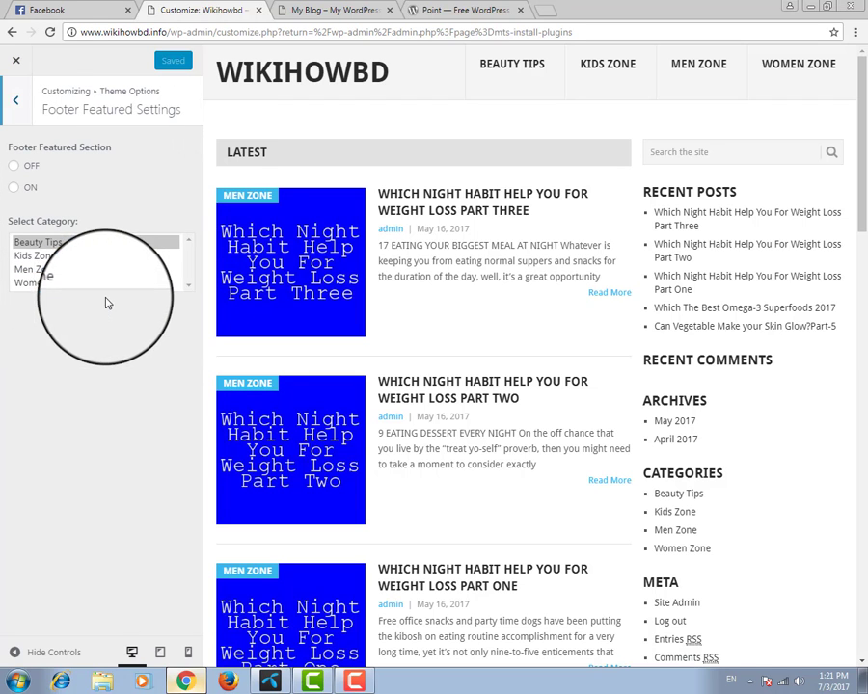
{"action": "left_click", "coordinate": [339, 14]}
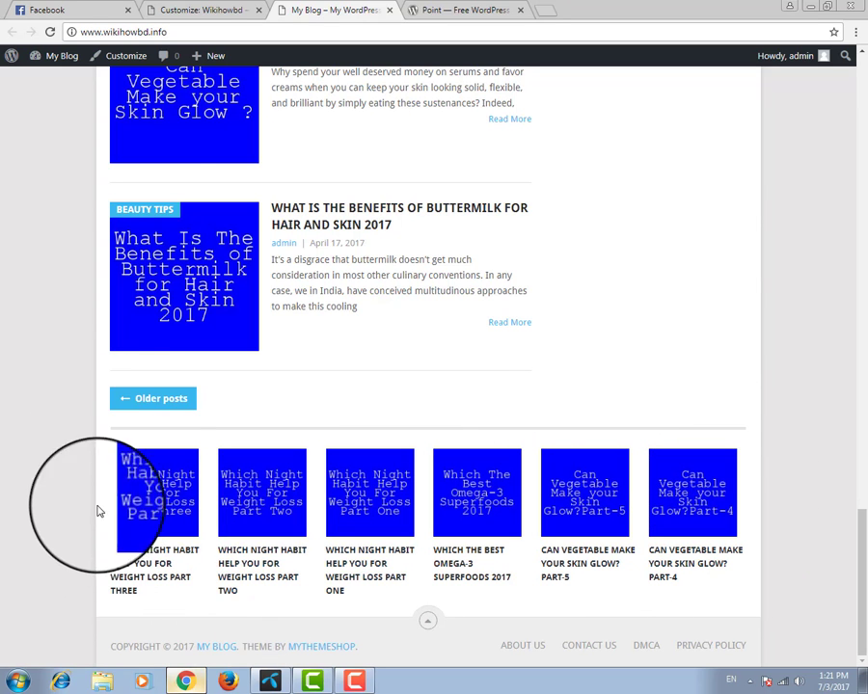
{"action": "left_click", "coordinate": [203, 10]}
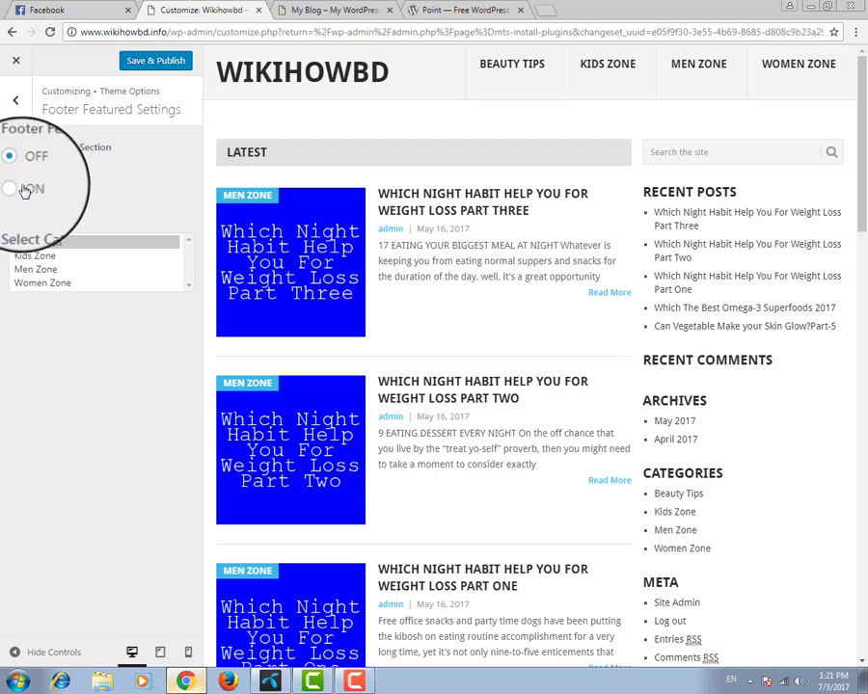
{"action": "left_click", "coordinate": [15, 190]}
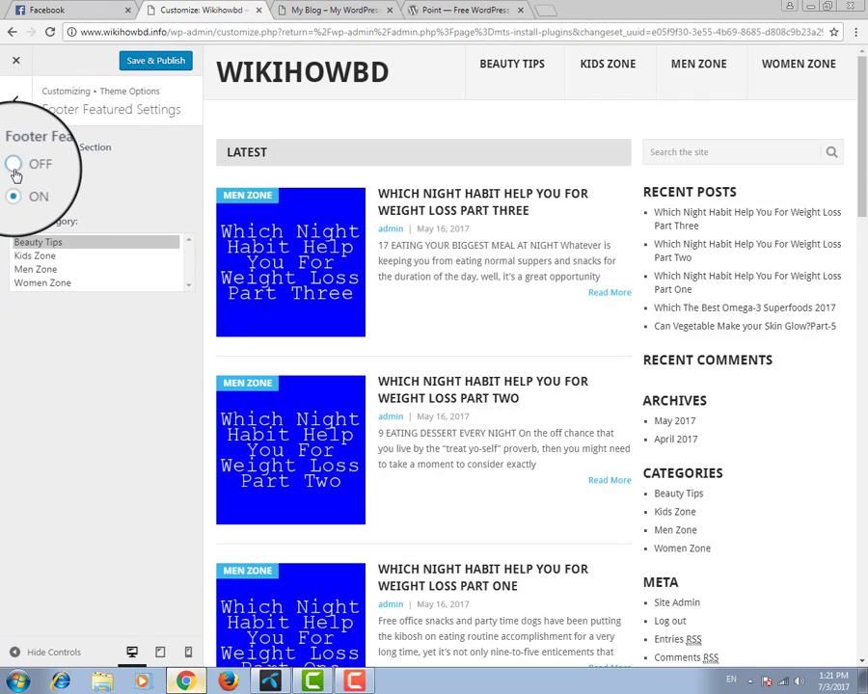
{"action": "left_click", "coordinate": [15, 171]}
{"action": "left_click", "coordinate": [164, 64]}
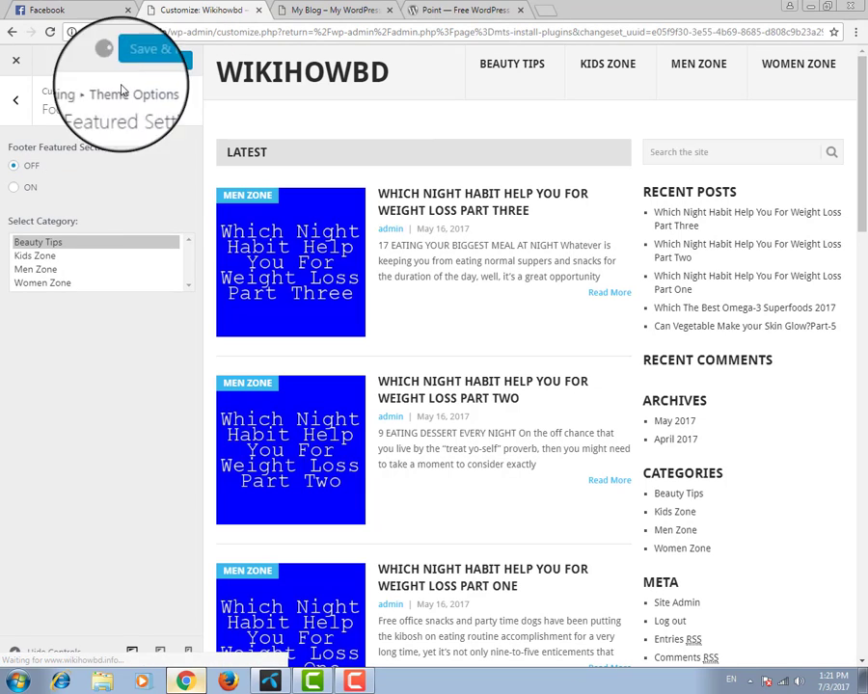
Step: Open the Footer Settings and compare the Copyrights Text with the footer line on the live page
{"action": "left_click", "coordinate": [16, 101]}
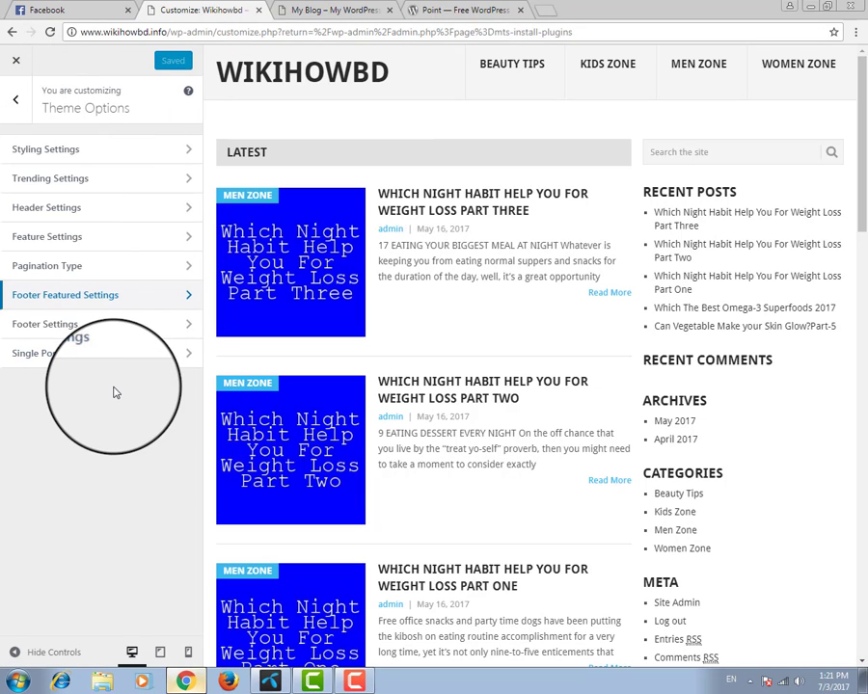
{"action": "left_click", "coordinate": [69, 324]}
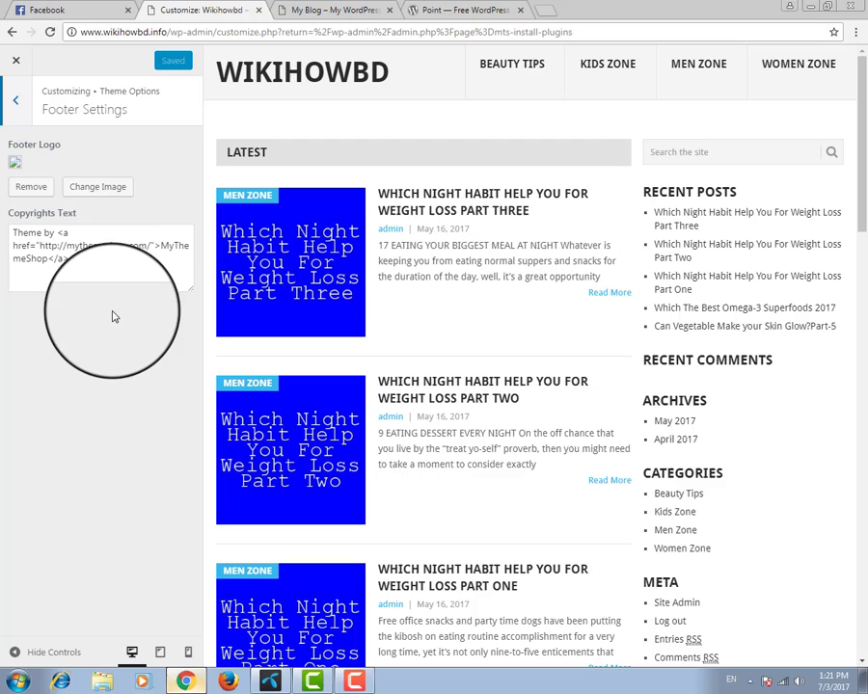
{"action": "left_click", "coordinate": [90, 246]}
{"action": "left_click", "coordinate": [322, 10]}
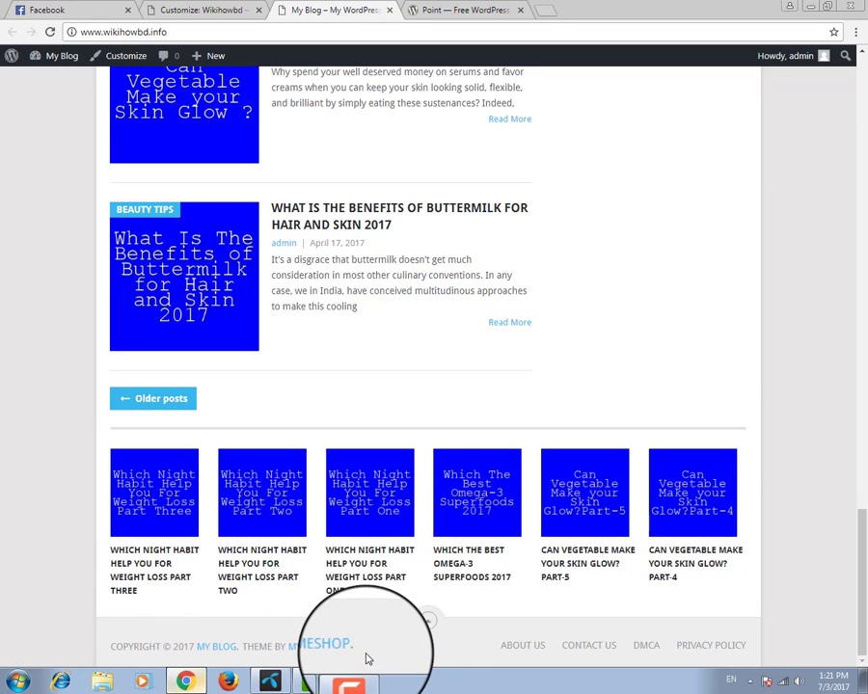
{"action": "left_click", "coordinate": [217, 9]}
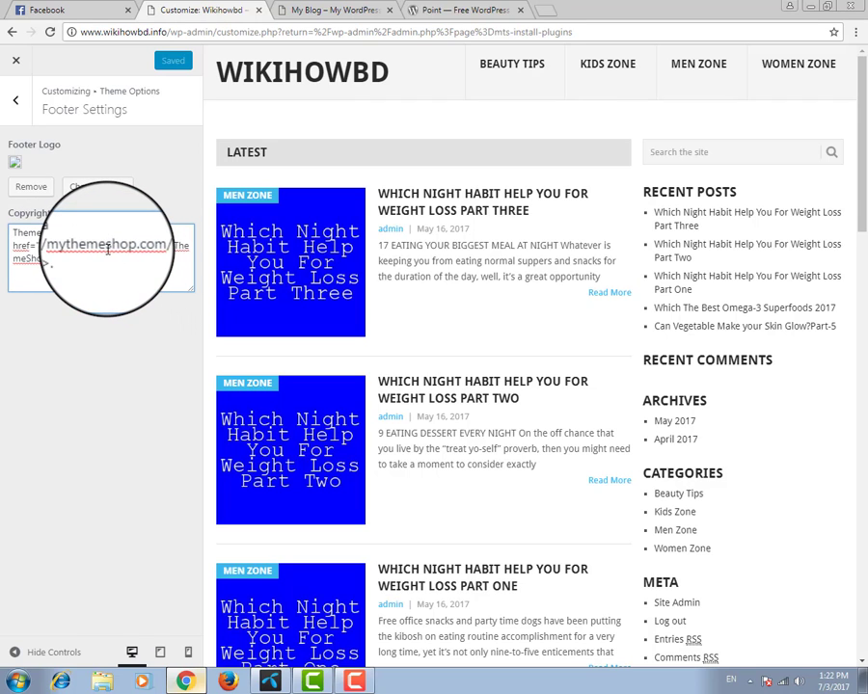
Step: Open the Single Post Settings, and on the live blog open the post about buttermilk benefits for hair and skin
{"action": "left_click", "coordinate": [15, 100]}
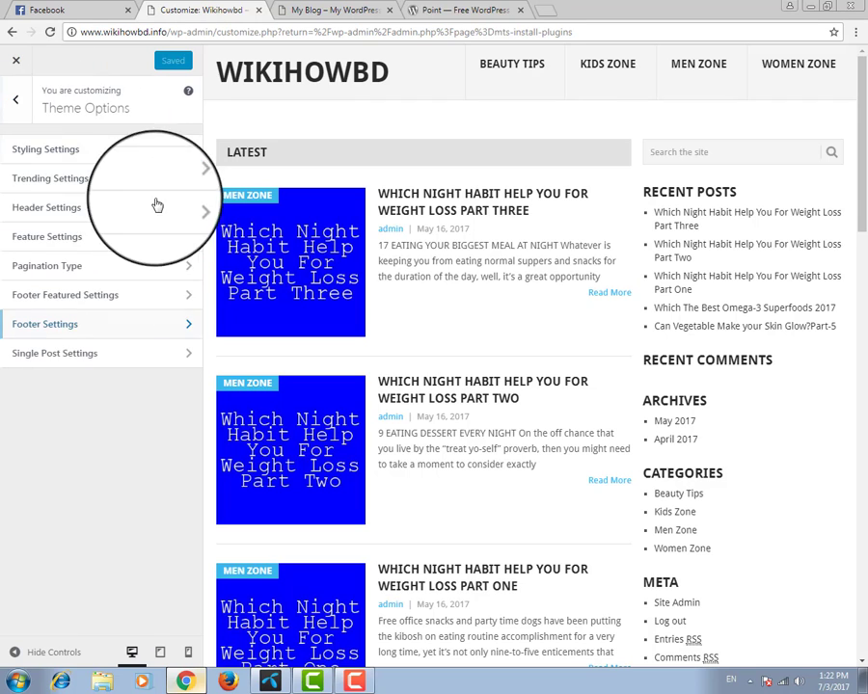
{"action": "left_click", "coordinate": [82, 357]}
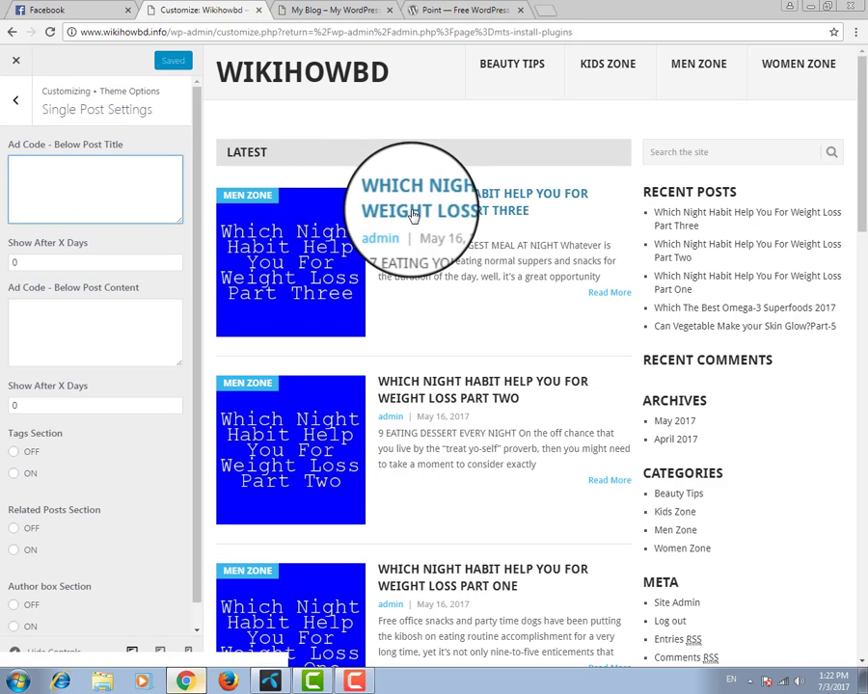
{"action": "left_click", "coordinate": [333, 10]}
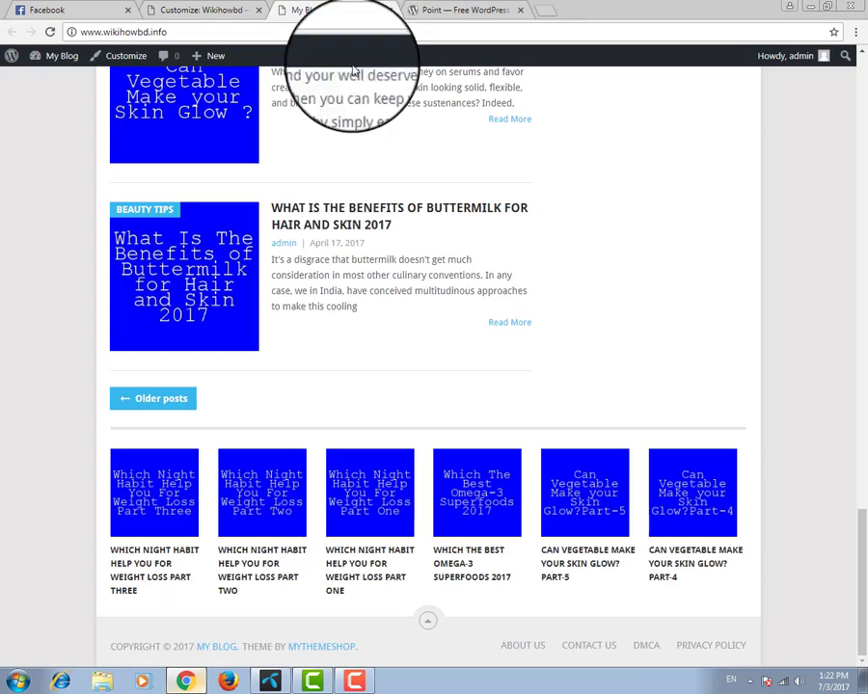
{"action": "left_click", "coordinate": [88, 305]}
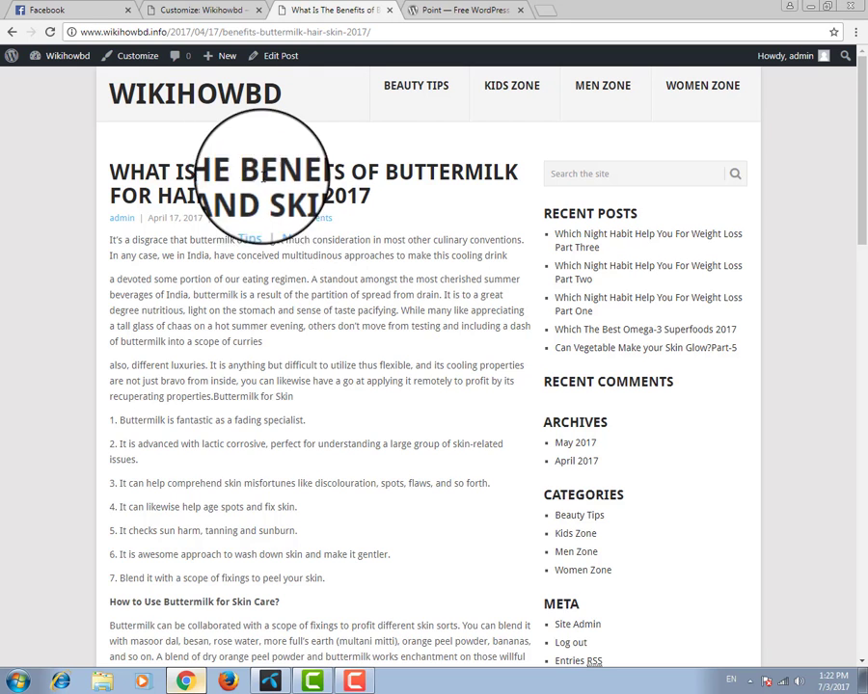
Step: Examine the single post ad code fields and the tags, related posts and author sections of the buttermilk post
{"action": "left_click", "coordinate": [198, 12]}
{"action": "left_click", "coordinate": [170, 193]}
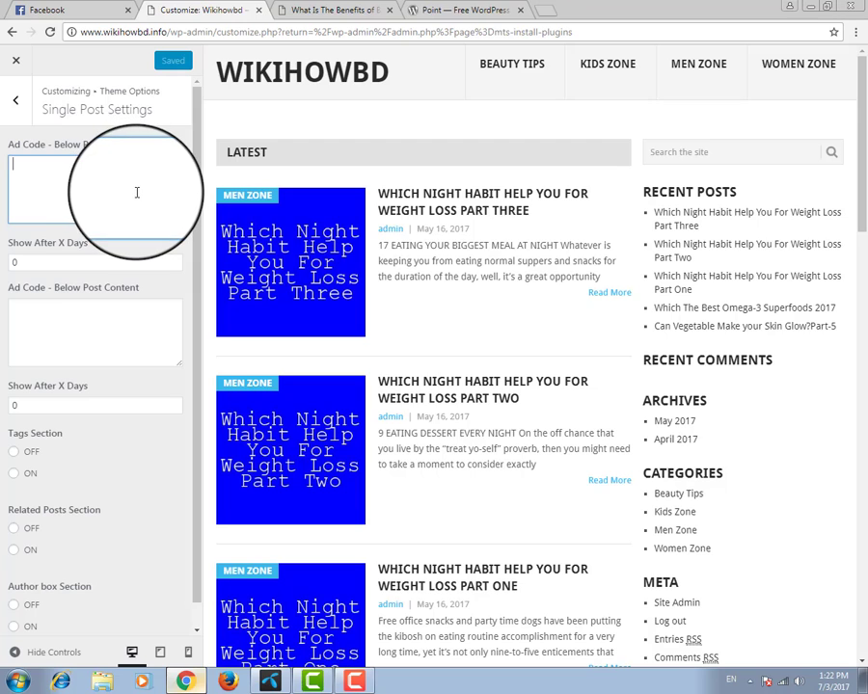
{"action": "scroll", "coordinate": [139, 193], "scroll_direction": "down", "scroll_amount": 1}
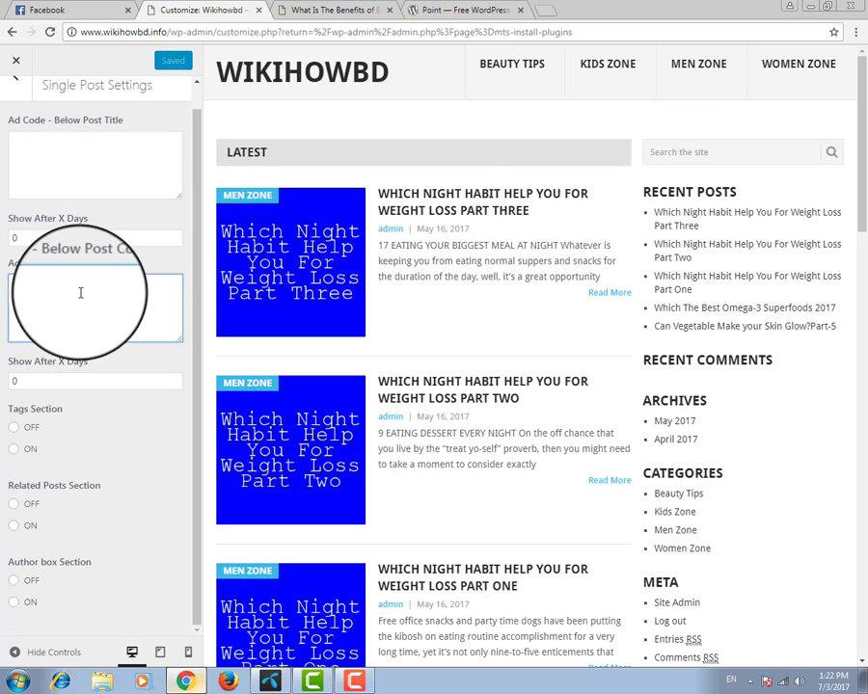
{"action": "left_click", "coordinate": [318, 12]}
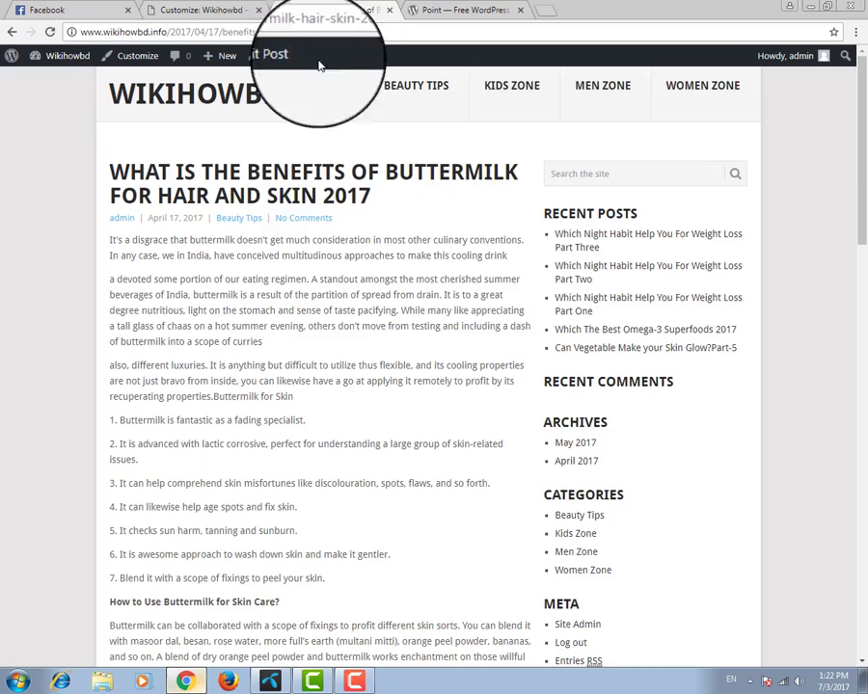
{"action": "scroll", "coordinate": [373, 314], "scroll_direction": "down", "scroll_amount": 12}
{"action": "scroll", "coordinate": [259, 349], "scroll_direction": "up", "scroll_amount": 3}
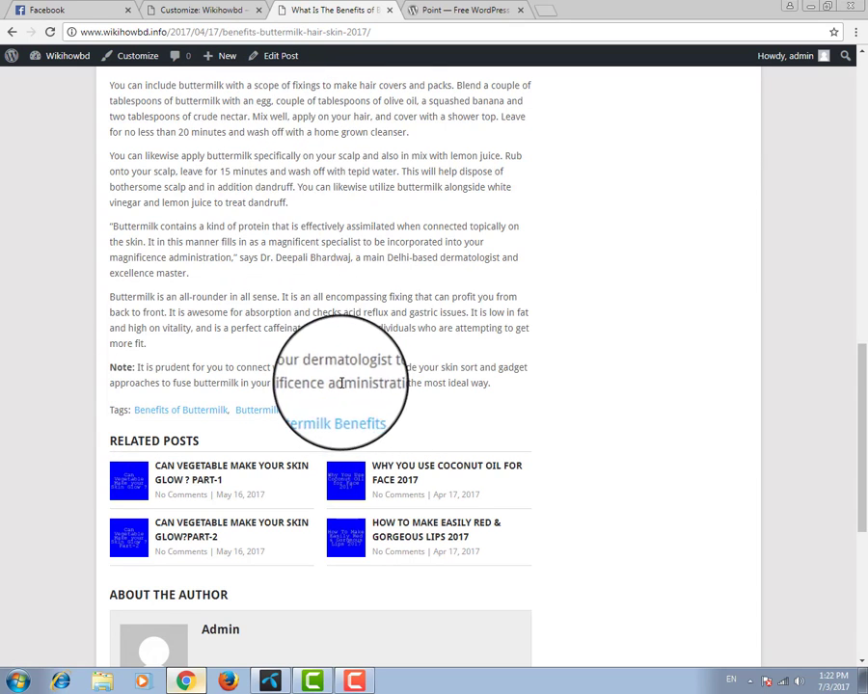
Step: Compare the tags line of the buttermilk post with the single post settings, and set the Tags Section to ON
{"action": "left_click", "coordinate": [188, 12]}
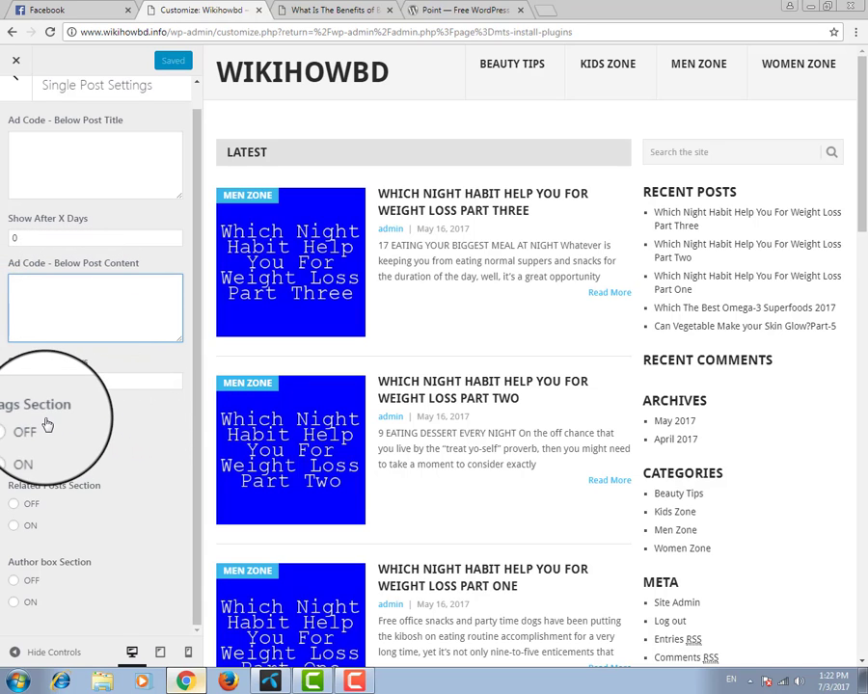
{"action": "left_click", "coordinate": [323, 11]}
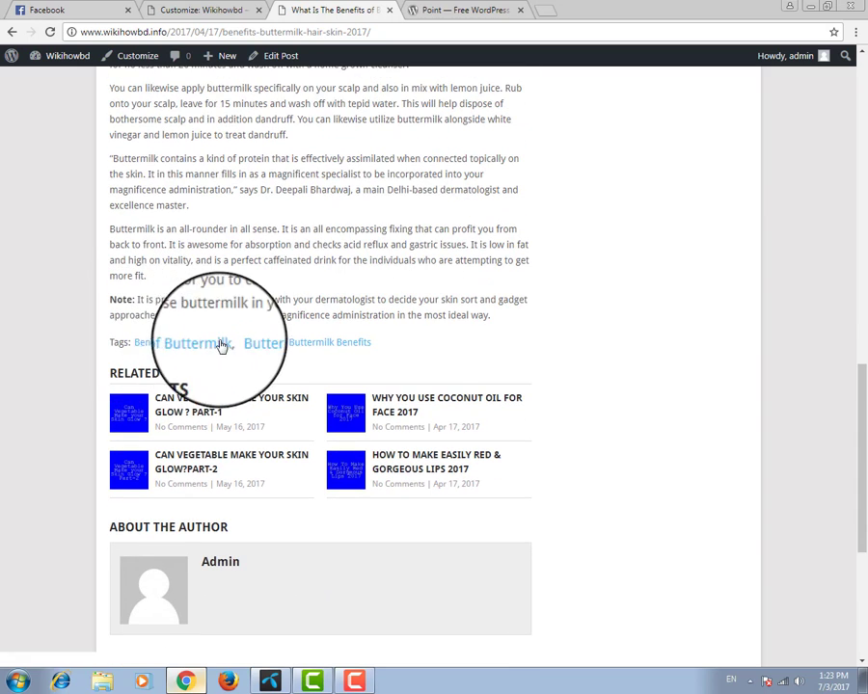
{"action": "left_click", "coordinate": [204, 10]}
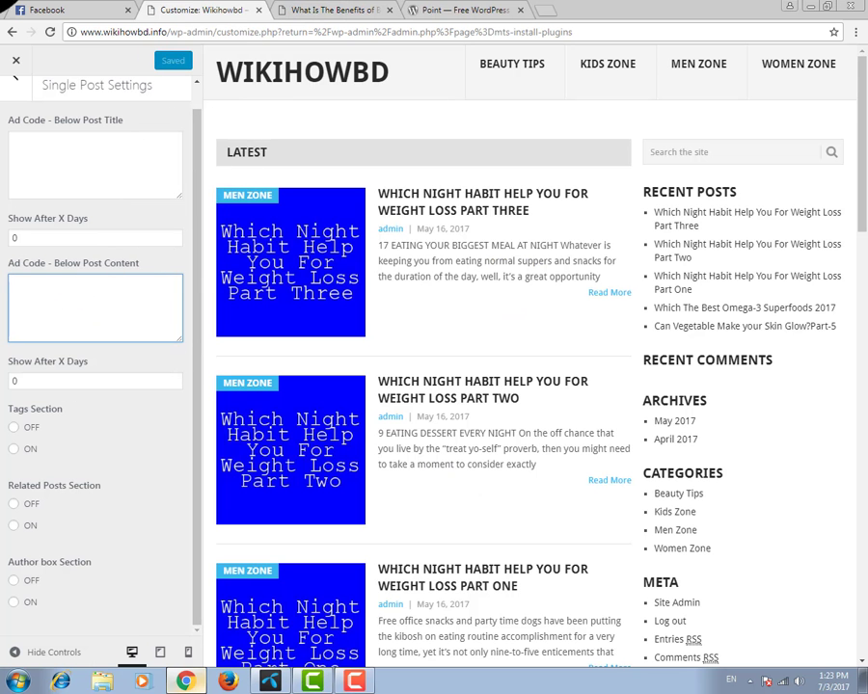
{"action": "left_click", "coordinate": [13, 430]}
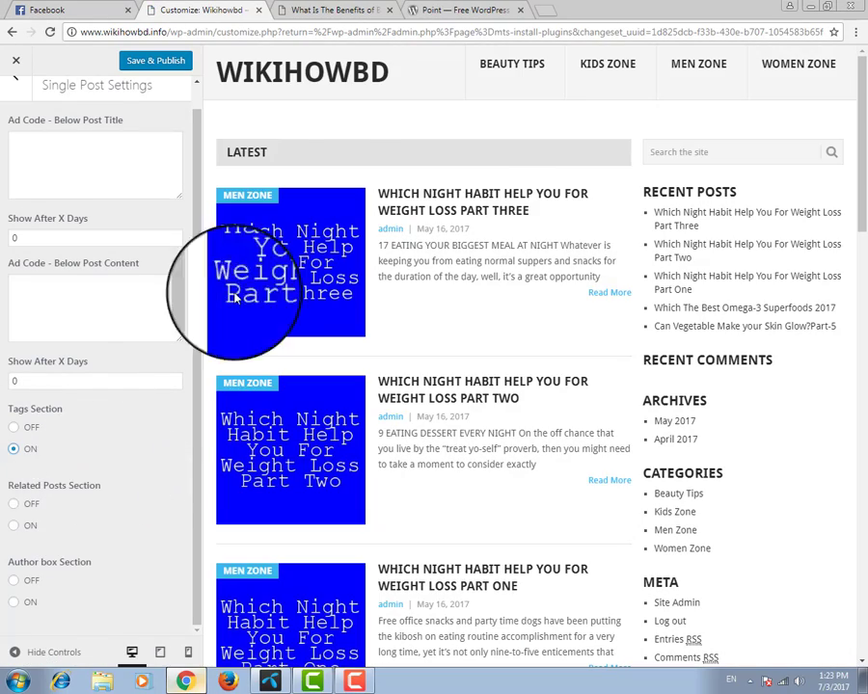
Step: Check the related posts block on the live buttermilk post, and set the Related Posts Section to ON
{"action": "left_click", "coordinate": [333, 10]}
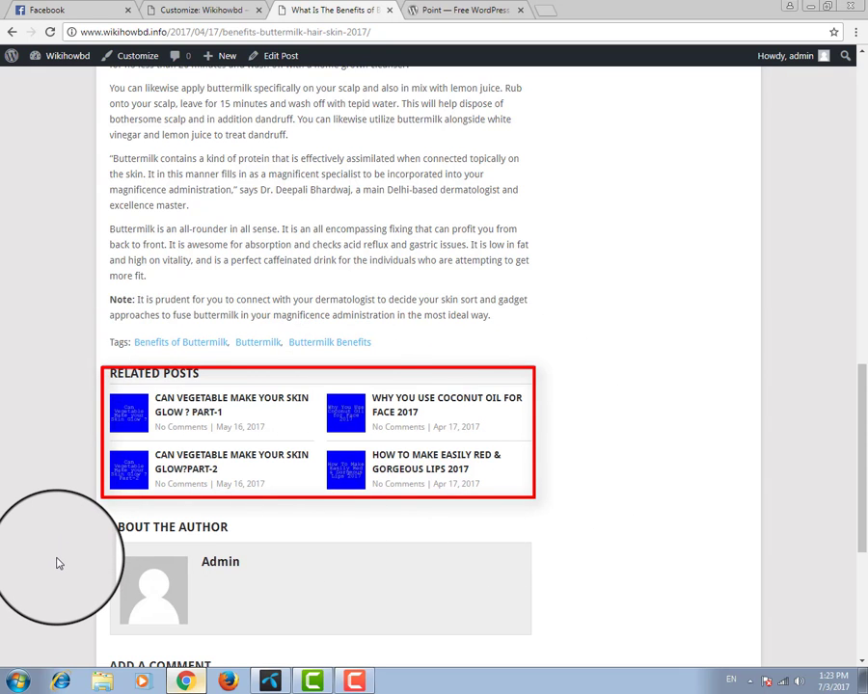
{"action": "left_click", "coordinate": [201, 10]}
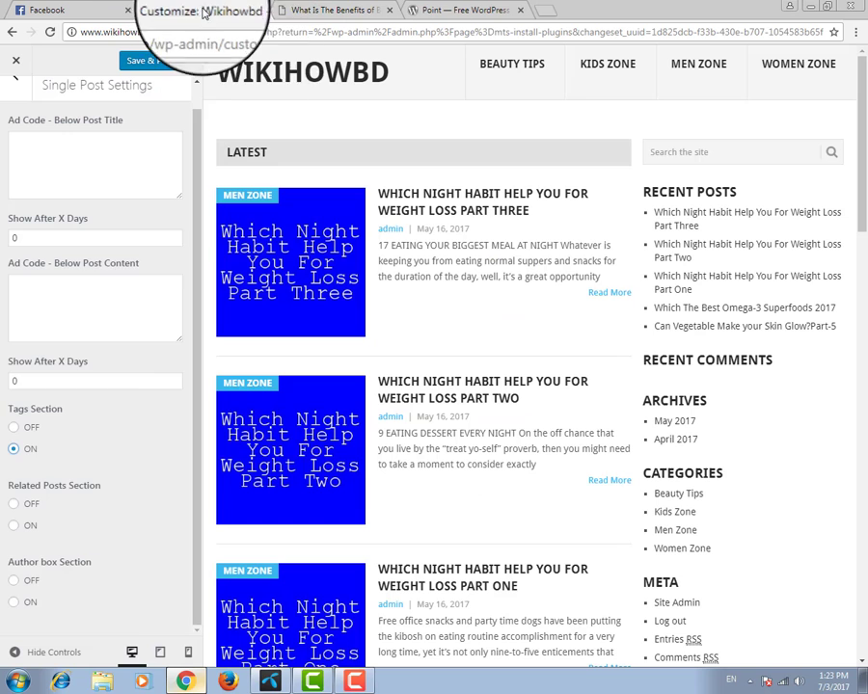
{"action": "left_click", "coordinate": [29, 528]}
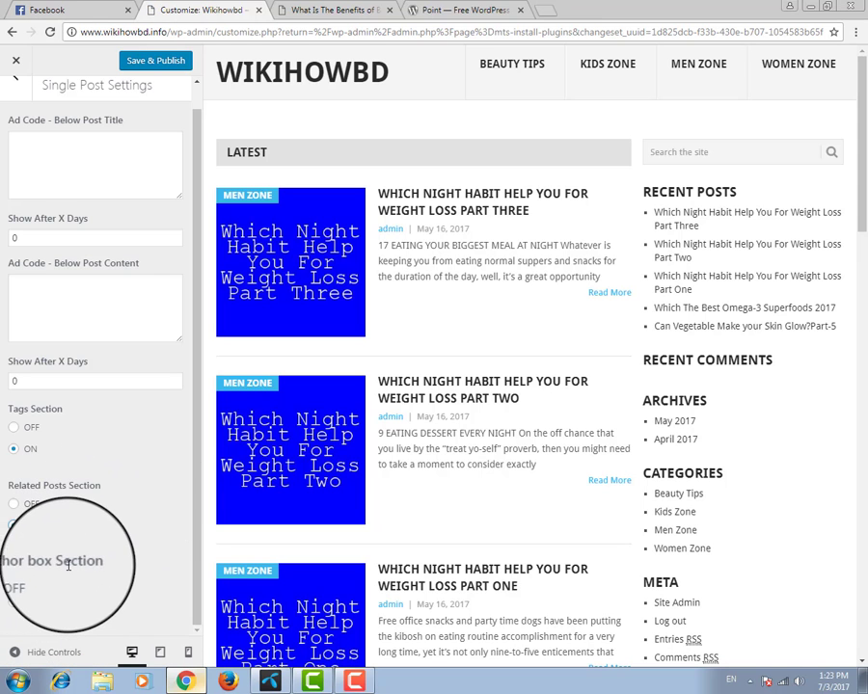
Step: Check the author box on the live post, set the Author box Section to OFF, and publish the single post settings
{"action": "left_click", "coordinate": [318, 9]}
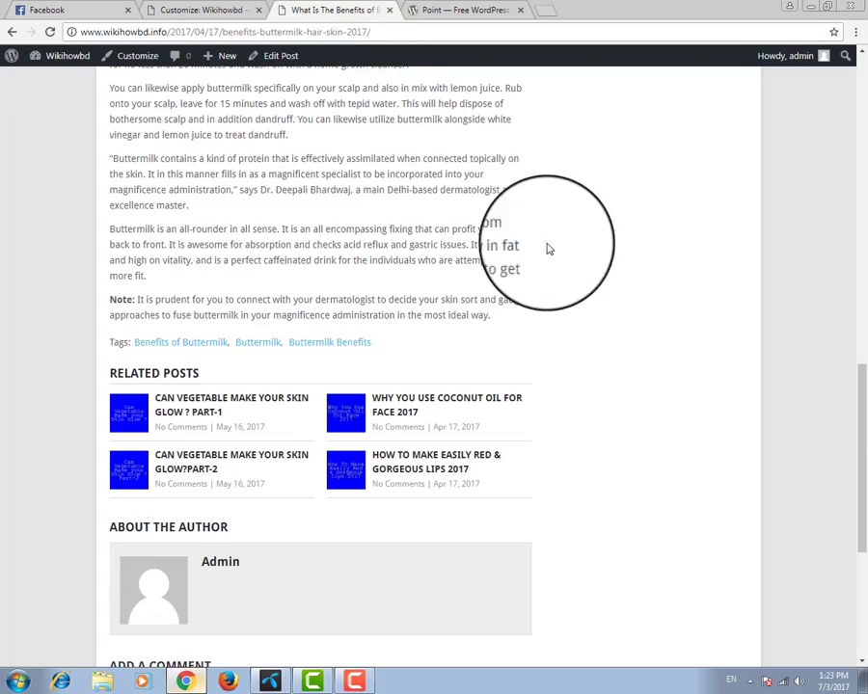
{"action": "scroll", "coordinate": [556, 261], "scroll_direction": "down", "scroll_amount": 3}
{"action": "scroll", "coordinate": [557, 260], "scroll_direction": "up", "scroll_amount": 15}
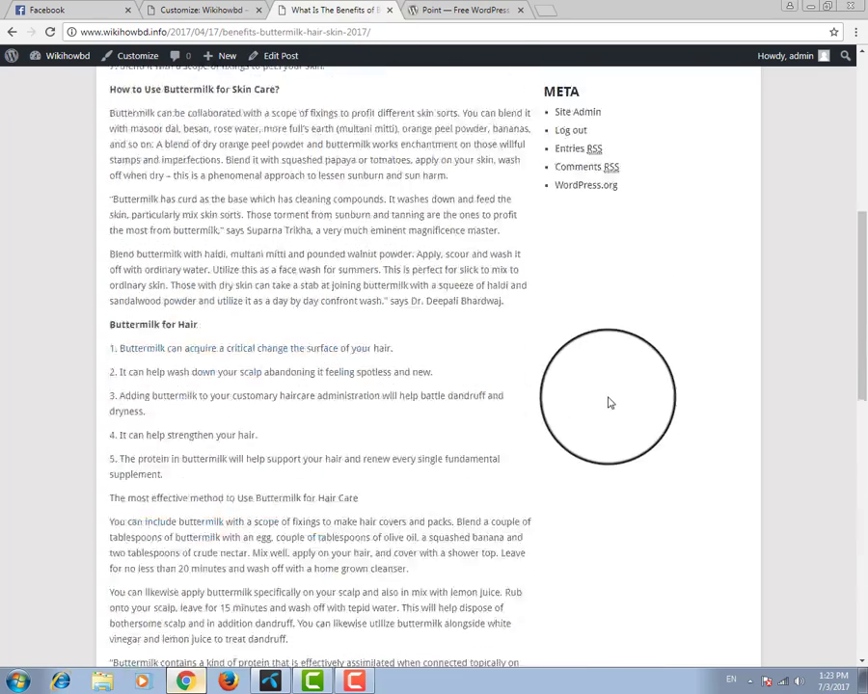
{"action": "scroll", "coordinate": [188, 267], "scroll_direction": "up", "scroll_amount": 2}
{"action": "scroll", "coordinate": [388, 392], "scroll_direction": "down", "scroll_amount": 20}
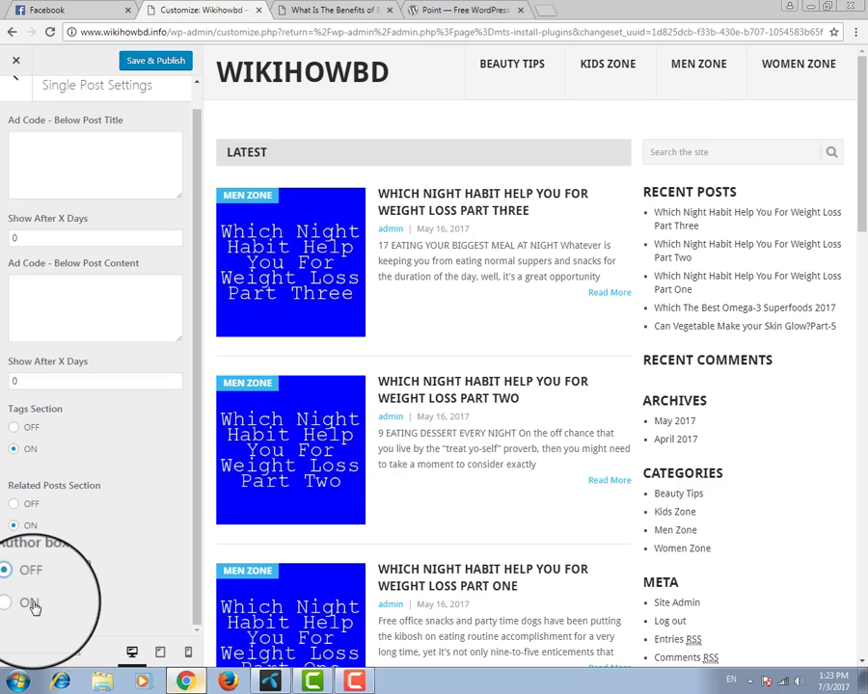
{"action": "left_click", "coordinate": [178, 63]}
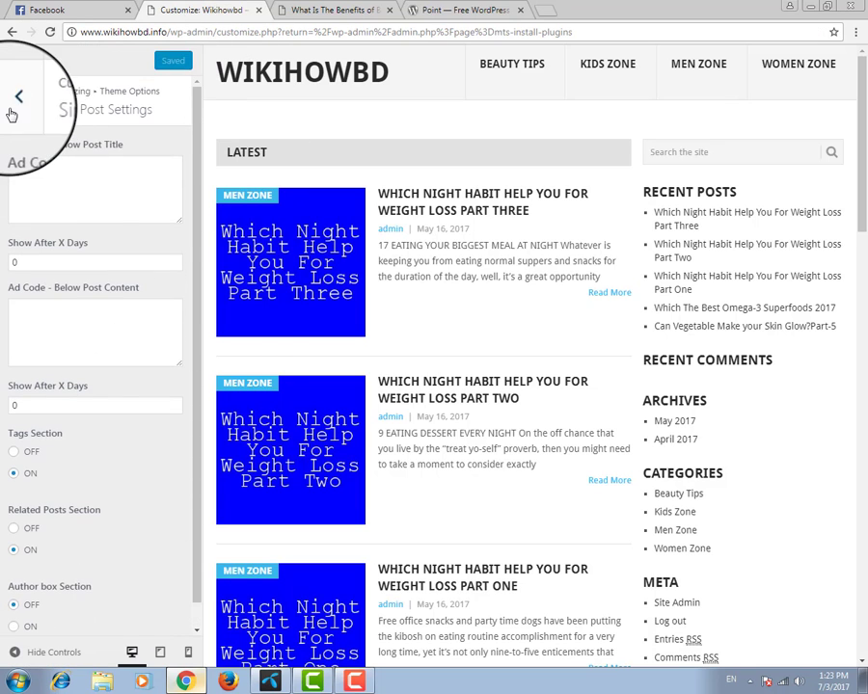
Step: Leave the Customizer for the admin area, and check the header navigation on the blog's live home page
{"action": "left_click", "coordinate": [15, 100]}
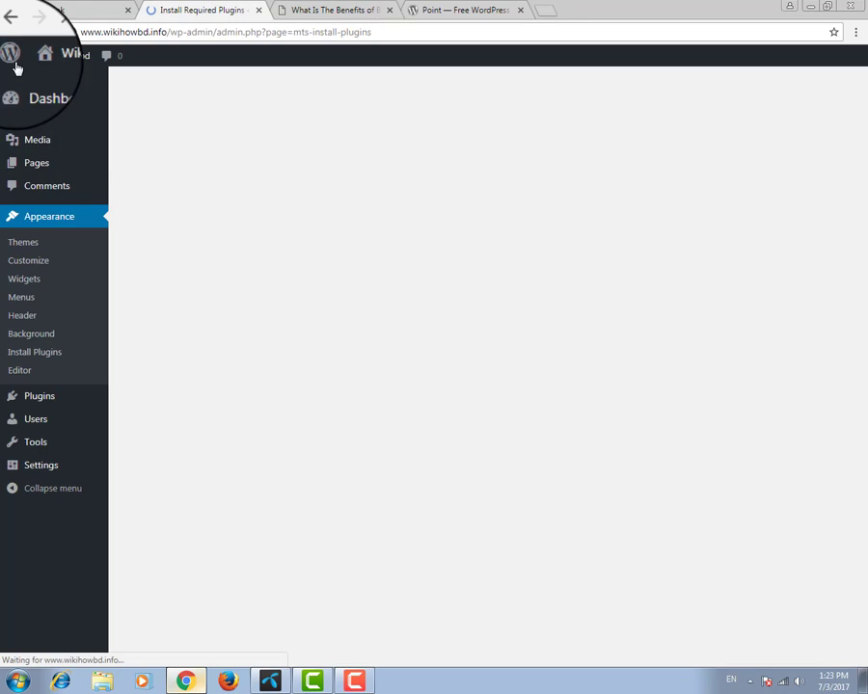
{"action": "mouse_move", "coordinate": [11, 55]}
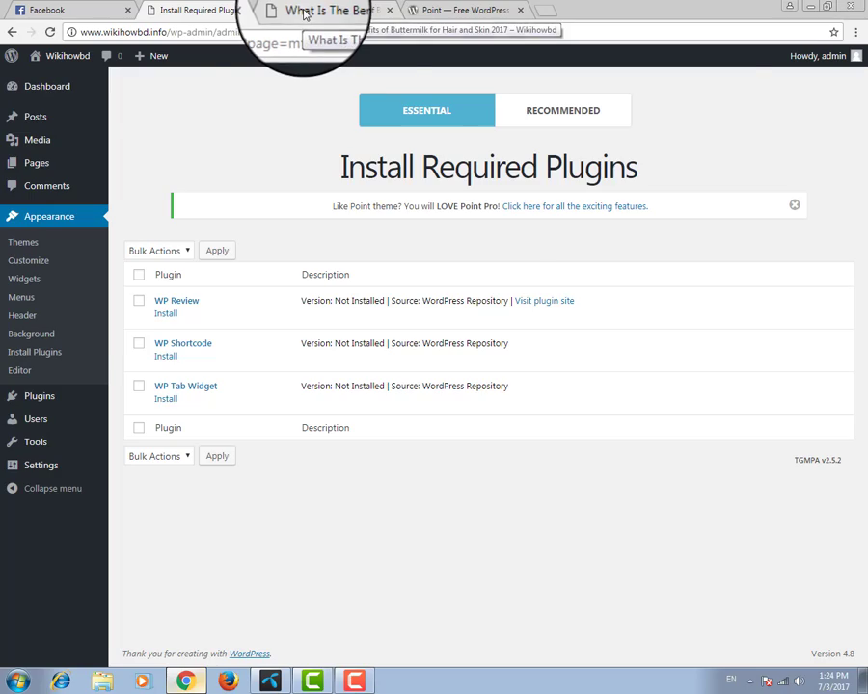
{"action": "left_click", "coordinate": [304, 12]}
{"action": "scroll", "coordinate": [193, 241], "scroll_direction": "up", "scroll_amount": 20}
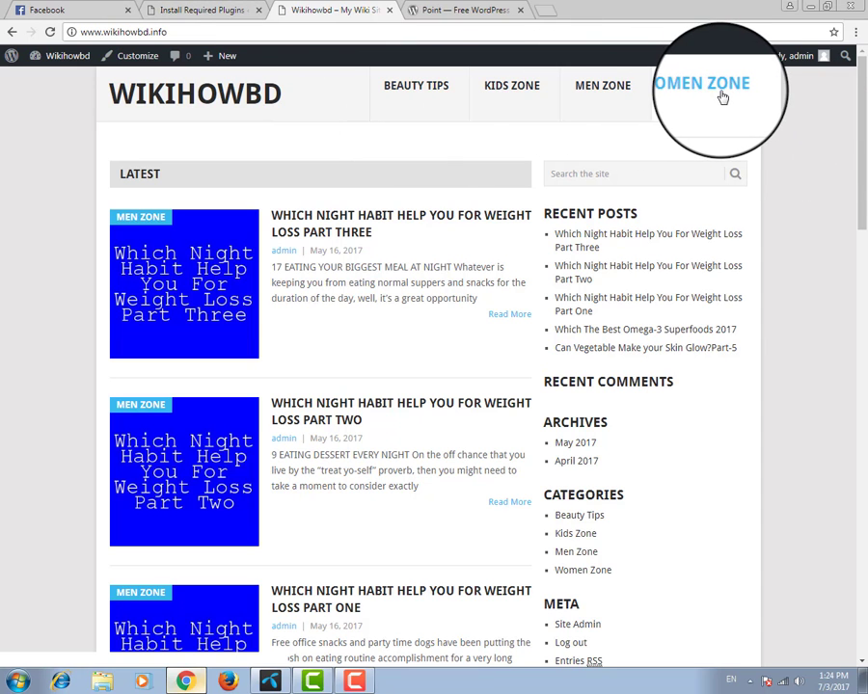
{"action": "left_click", "coordinate": [222, 14]}
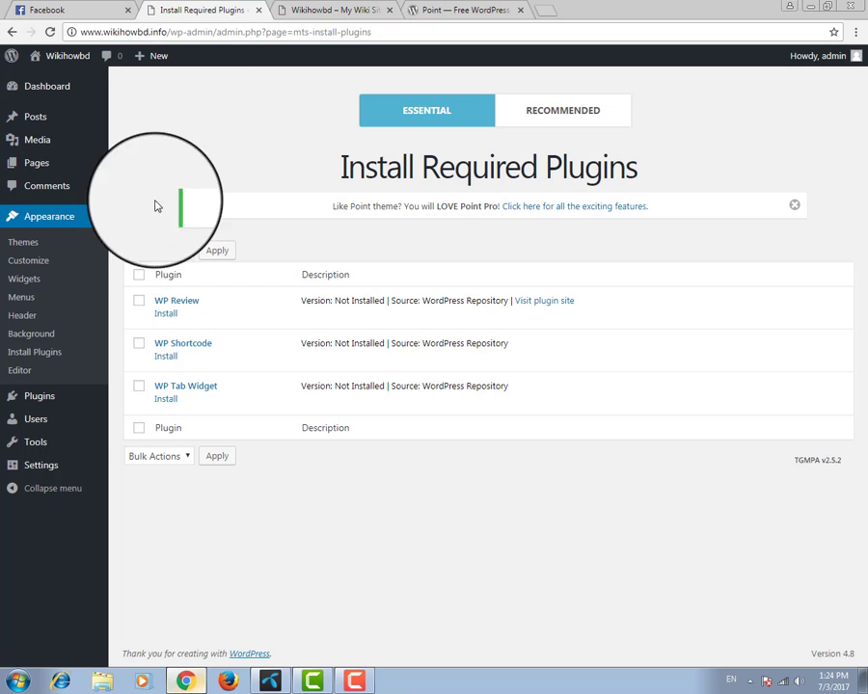
Step: Open the Menus page in the admin area and inspect the Bangla menu's structure and its Home custom link
{"action": "scroll", "coordinate": [139, 198], "scroll_direction": "up", "scroll_amount": 3}
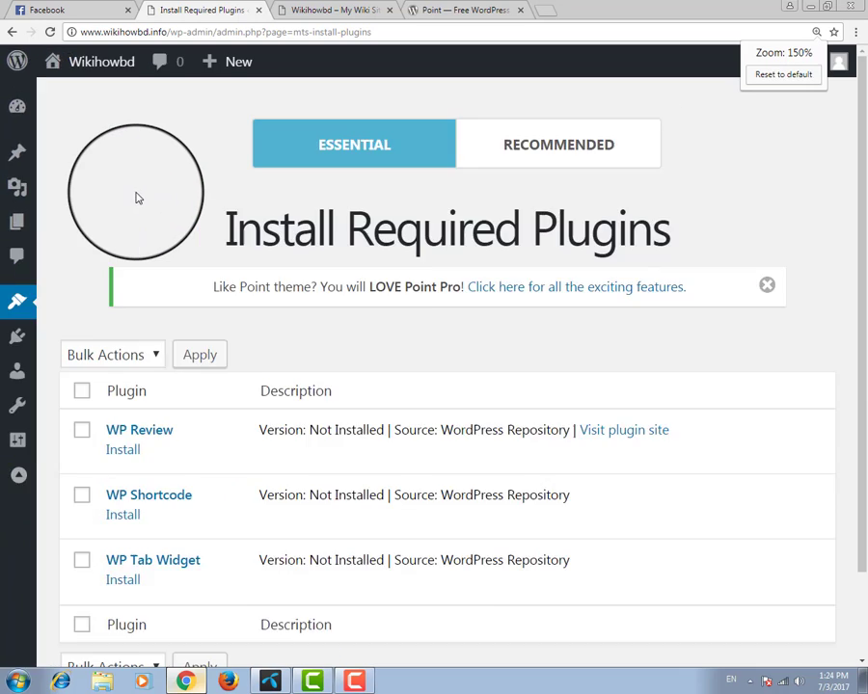
{"action": "scroll", "coordinate": [139, 197], "scroll_direction": "up", "scroll_amount": 1}
{"action": "scroll", "coordinate": [142, 197], "scroll_direction": "down", "scroll_amount": 3}
{"action": "scroll", "coordinate": [142, 207], "scroll_direction": "up", "scroll_amount": 2}
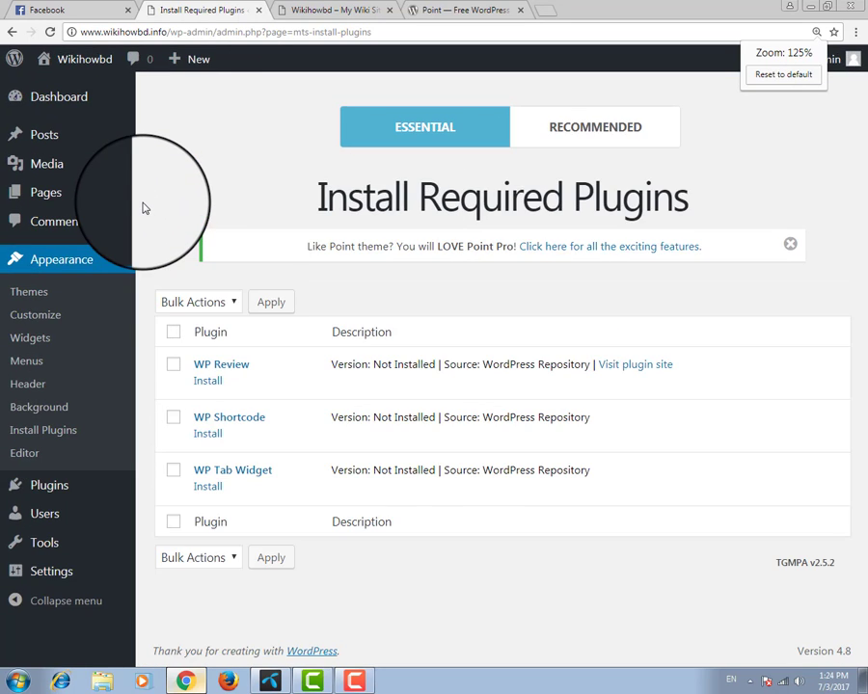
{"action": "scroll", "coordinate": [143, 206], "scroll_direction": "down", "scroll_amount": 1}
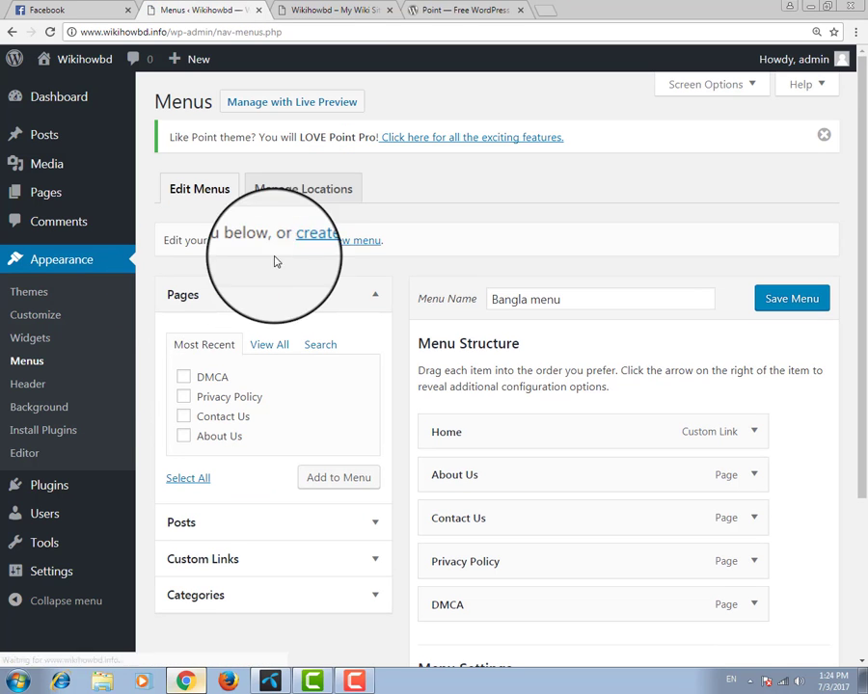
{"action": "scroll", "coordinate": [317, 252], "scroll_direction": "down", "scroll_amount": 2}
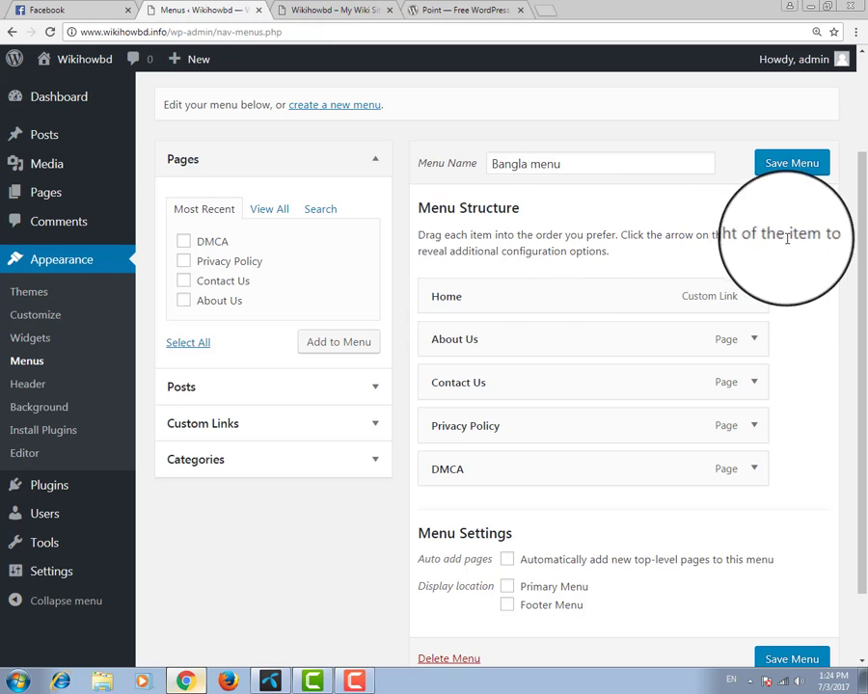
{"action": "scroll", "coordinate": [793, 278], "scroll_direction": "down", "scroll_amount": 1}
{"action": "left_click", "coordinate": [756, 229]}
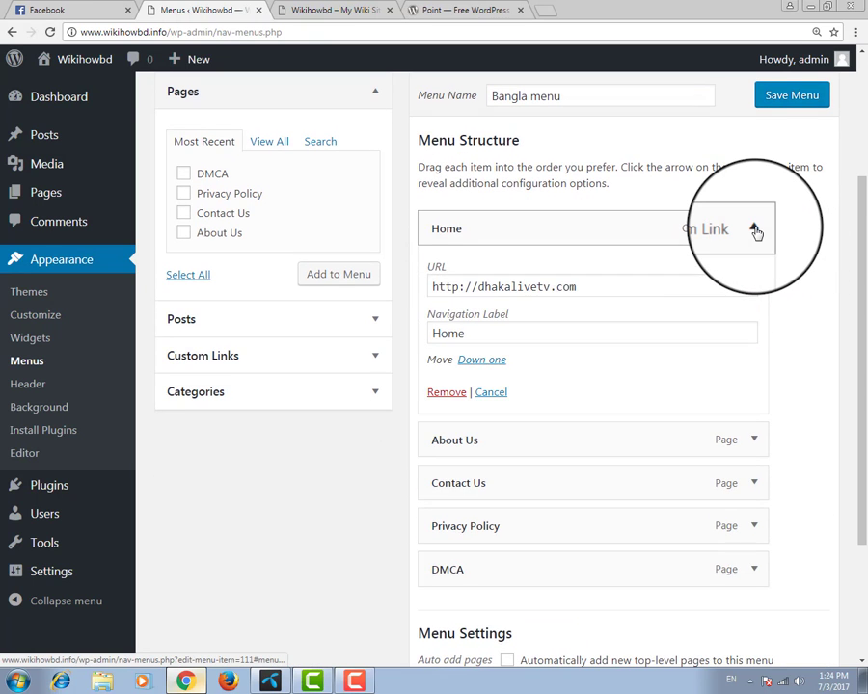
{"action": "left_click", "coordinate": [756, 229]}
{"action": "left_click_drag", "start_coordinate": [166, 32], "coordinate": [19, 37]}
{"action": "key", "text": "ctrl+c"}
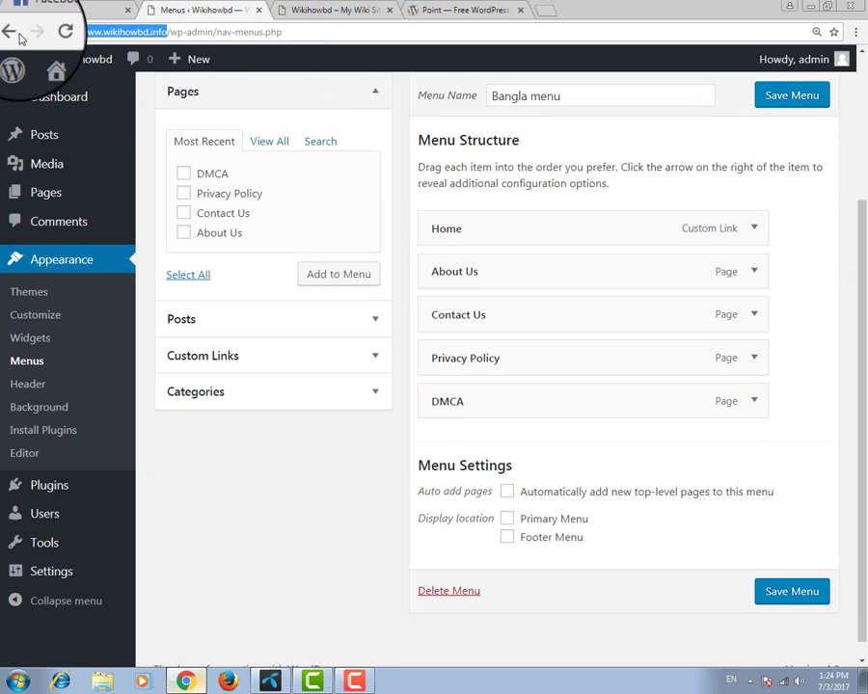
{"action": "left_click", "coordinate": [449, 591]}
{"action": "left_click", "coordinate": [495, 122]}
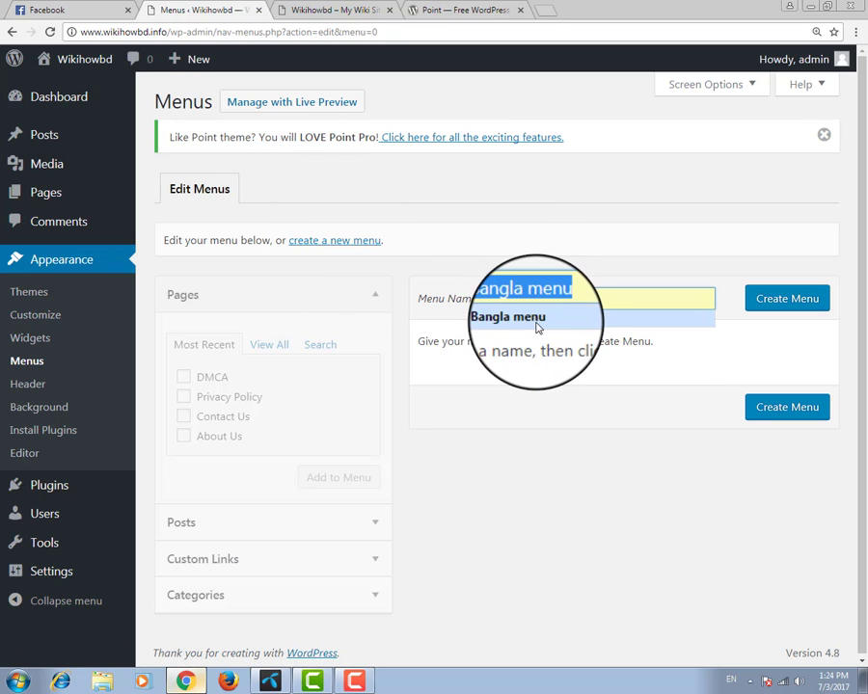
Step: Create a new navigation menu named "Bangla menu"
{"action": "left_click", "coordinate": [538, 327]}
{"action": "left_click", "coordinate": [583, 302]}
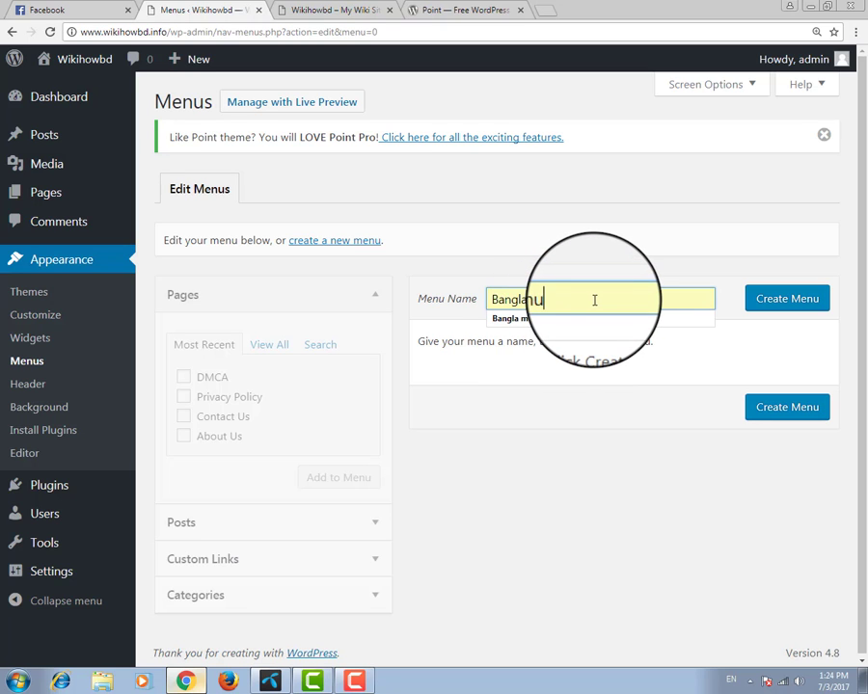
{"action": "left_click", "coordinate": [766, 305]}
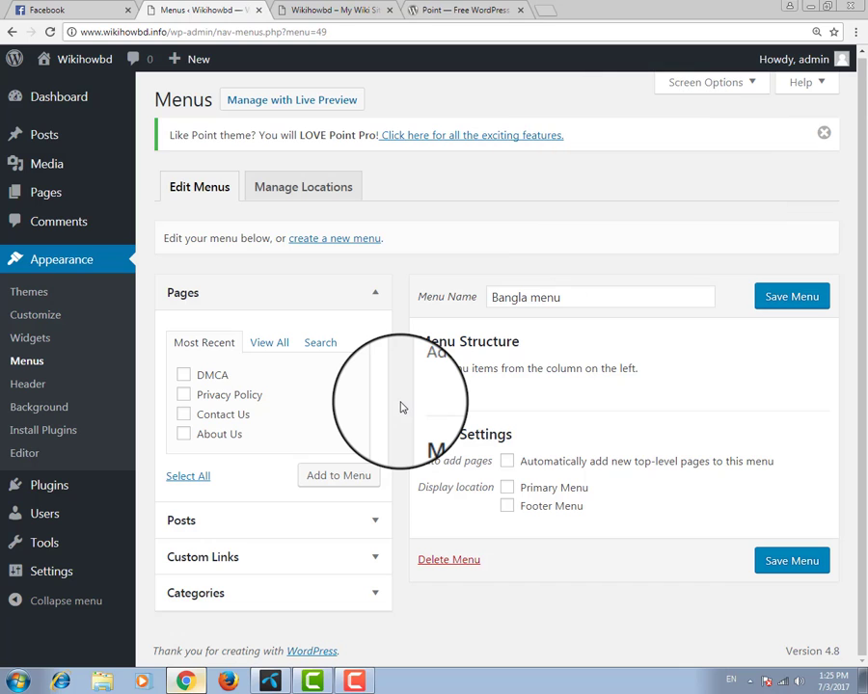
{"action": "left_click", "coordinate": [375, 562]}
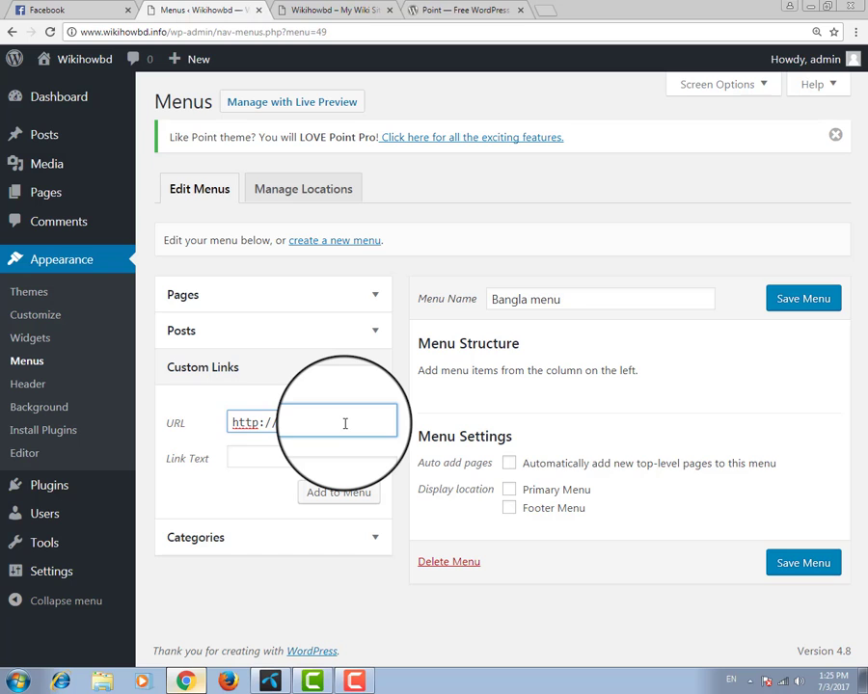
{"action": "left_click_drag", "start_coordinate": [350, 424], "coordinate": [216, 411]}
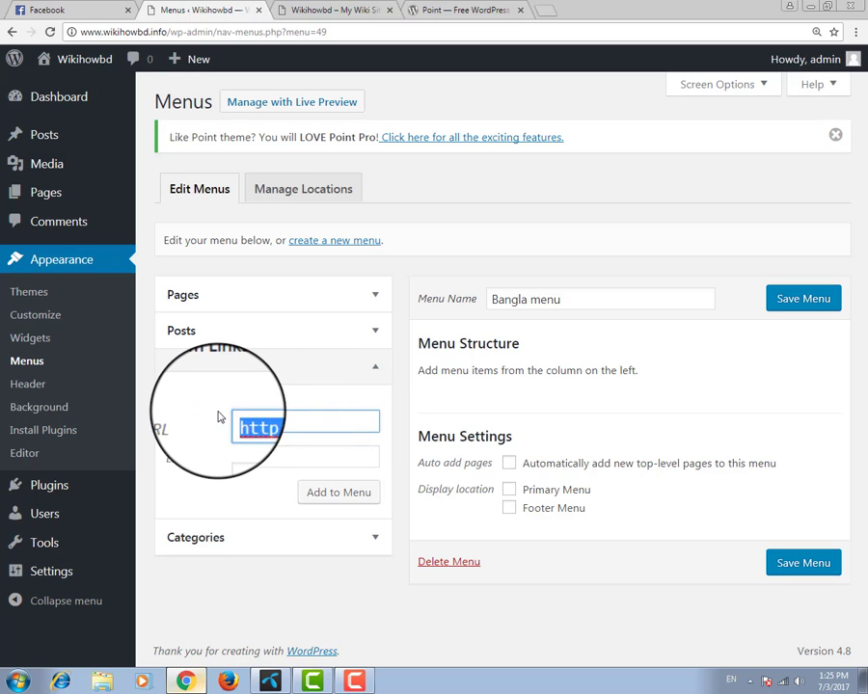
{"action": "key", "text": "ctrl+v"}
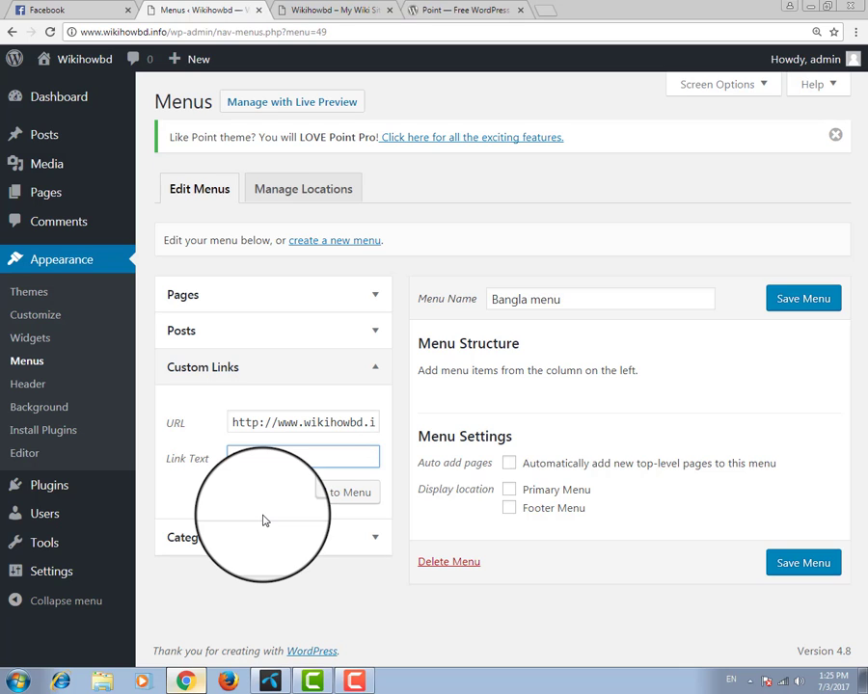
{"action": "type", "text": "Home"}
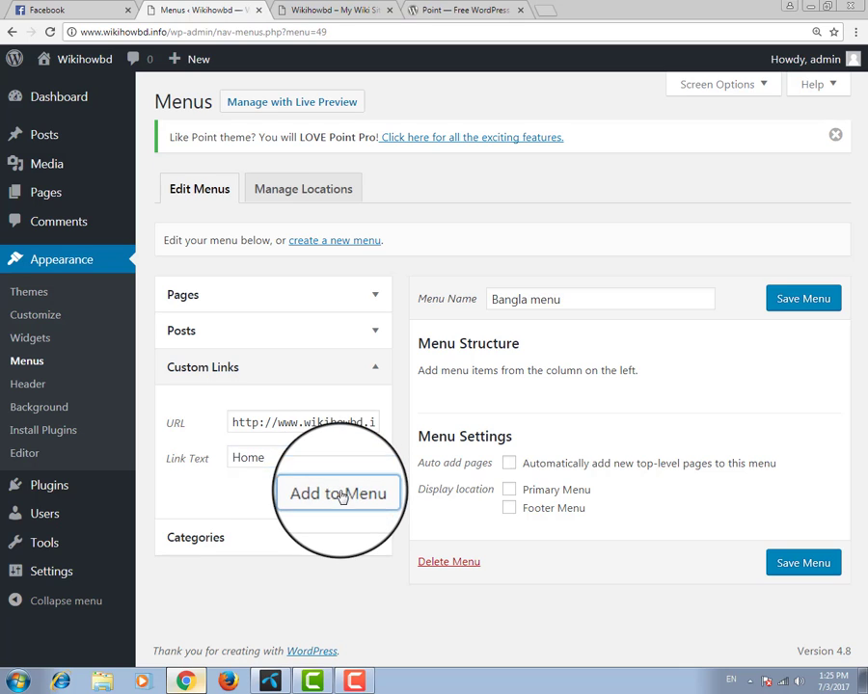
{"action": "left_click", "coordinate": [340, 496]}
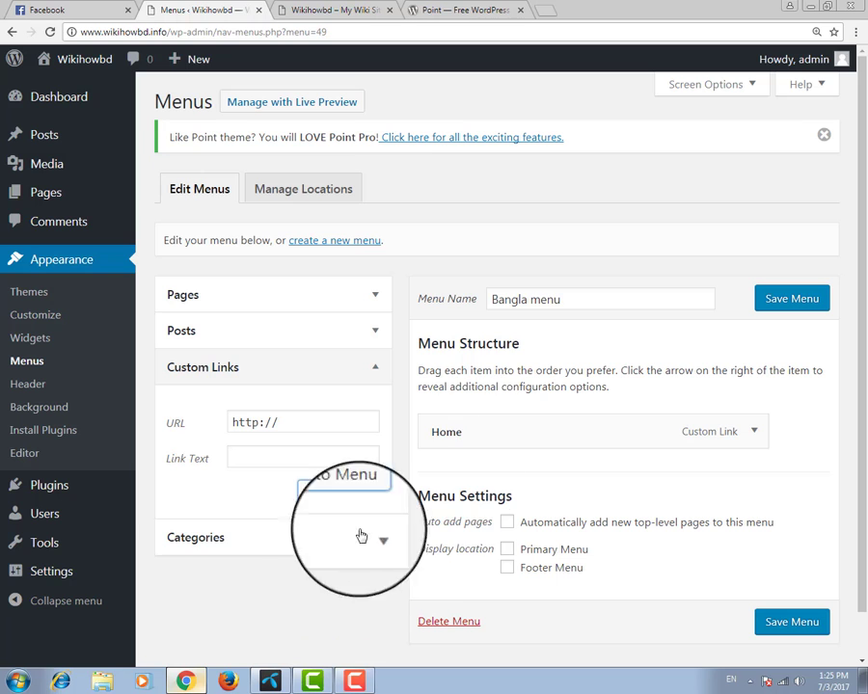
Step: Add the DMCA, Privacy Policy, Contact Us and About Us pages to the Bangla menu
{"action": "left_click", "coordinate": [213, 297]}
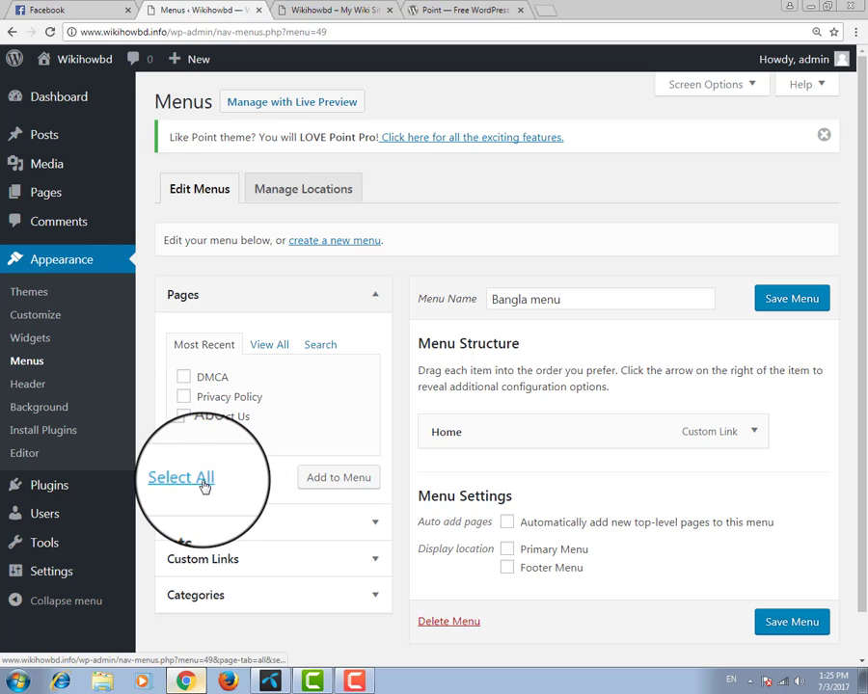
{"action": "left_click", "coordinate": [184, 377]}
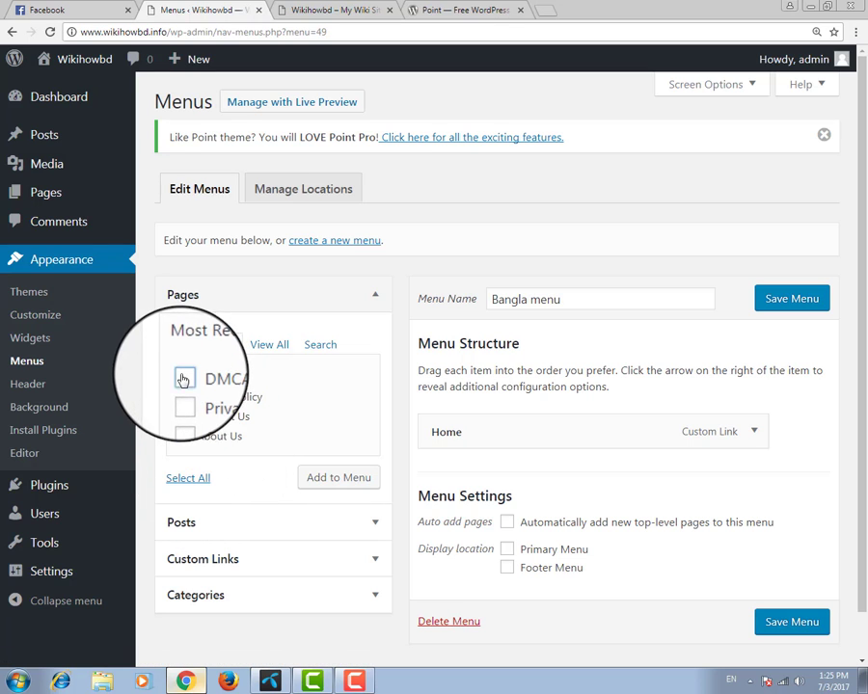
{"action": "left_click", "coordinate": [185, 398]}
{"action": "left_click", "coordinate": [181, 417]}
{"action": "left_click", "coordinate": [181, 438]}
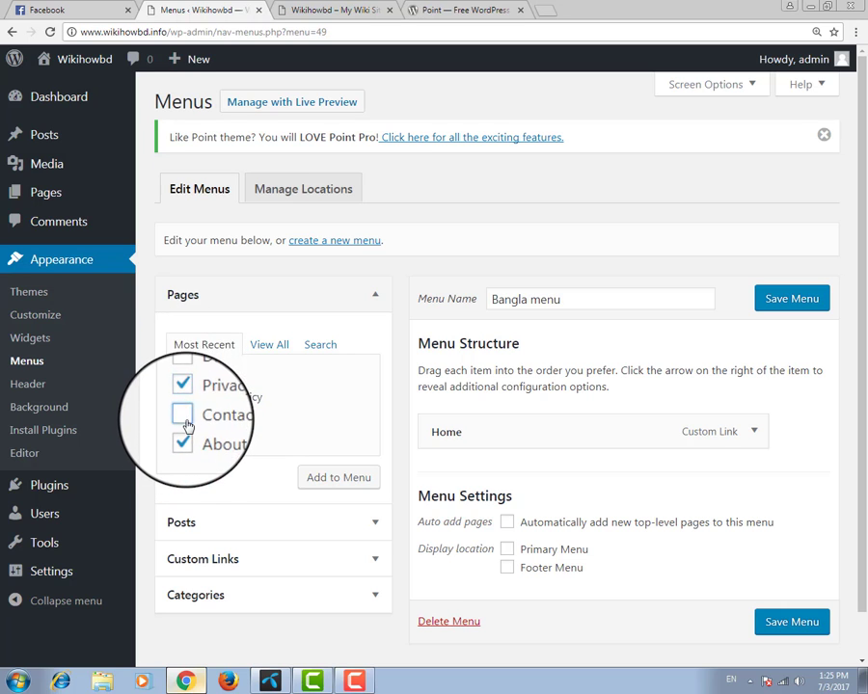
{"action": "left_click", "coordinate": [188, 422]}
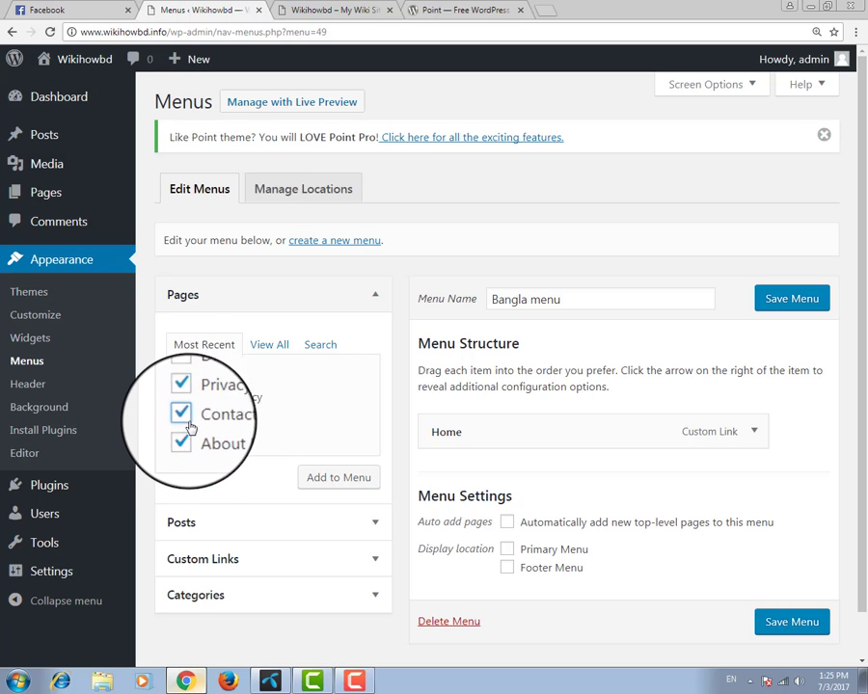
{"action": "left_click", "coordinate": [204, 480]}
{"action": "left_click", "coordinate": [186, 437]}
{"action": "left_click", "coordinate": [186, 419]}
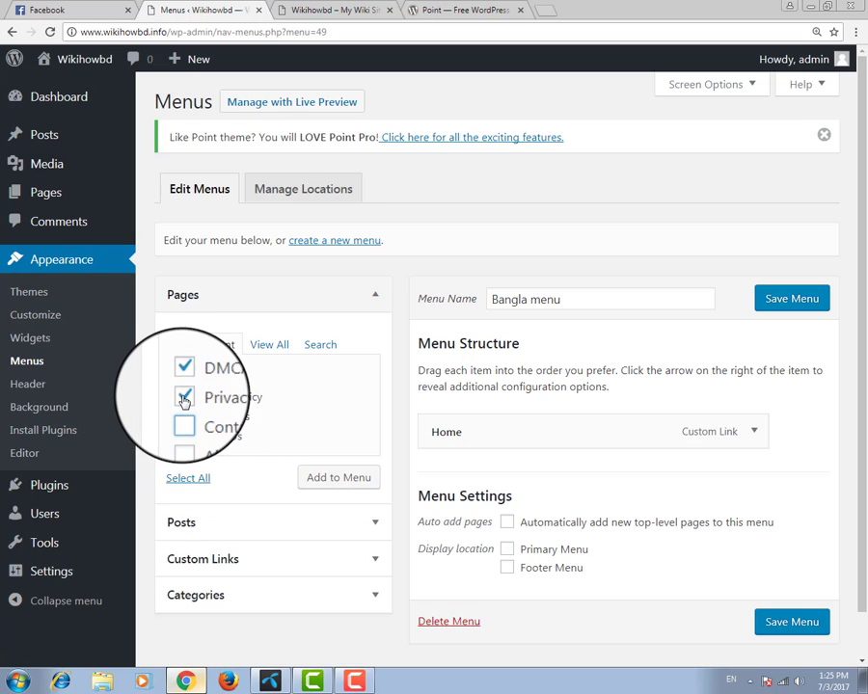
{"action": "left_click", "coordinate": [185, 398]}
{"action": "left_click", "coordinate": [184, 378]}
{"action": "left_click", "coordinate": [196, 478]}
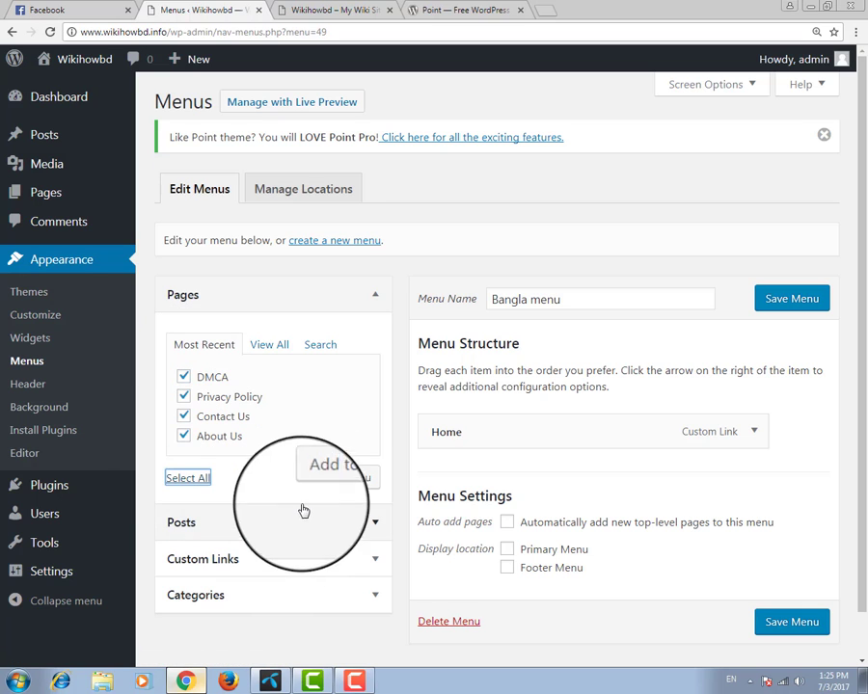
{"action": "left_click", "coordinate": [329, 482]}
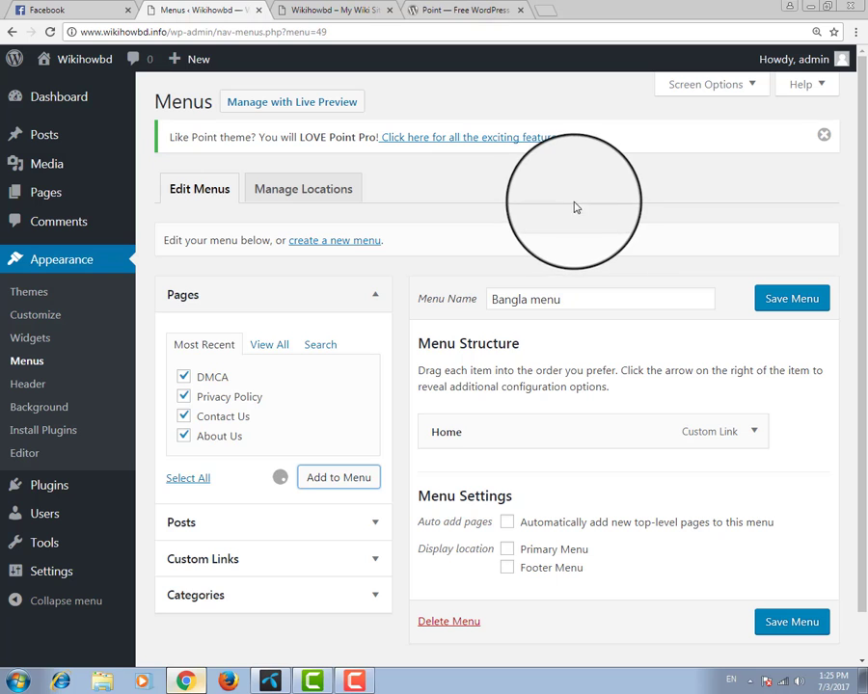
Step: Reorder the Bangla menu's pages below Home as About Us, Contact Us, Privacy Policy and DMCA
{"action": "scroll", "coordinate": [617, 197], "scroll_direction": "down", "scroll_amount": 2}
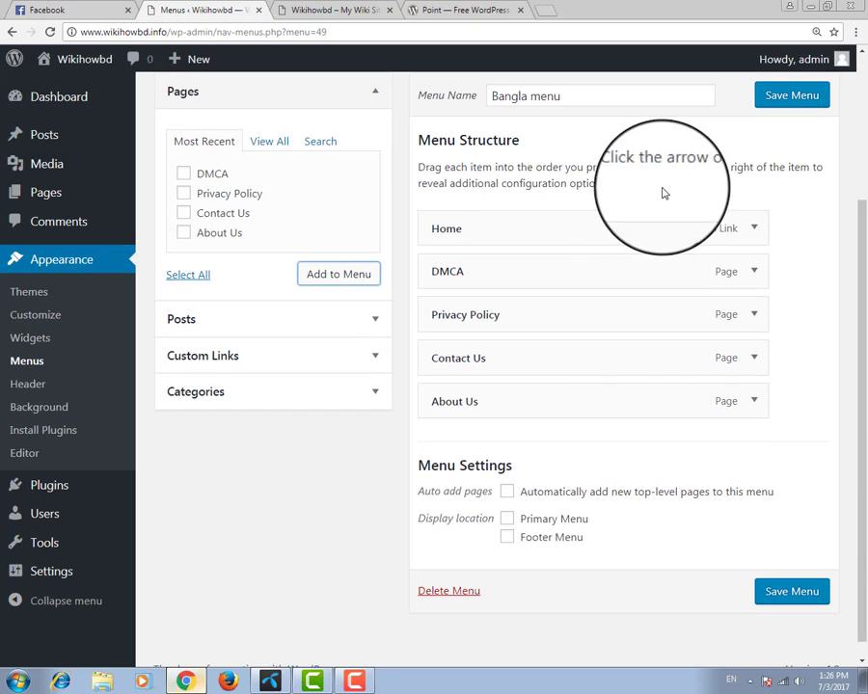
{"action": "left_click_drag", "start_coordinate": [497, 403], "coordinate": [497, 298]}
{"action": "left_click_drag", "start_coordinate": [489, 423], "coordinate": [500, 340]}
{"action": "left_click_drag", "start_coordinate": [498, 384], "coordinate": [454, 429]}
Step: Enable automatic adding of top-level pages, assign the Bangla menu to the Primary Menu and Footer Menu locations, and save it
{"action": "scroll", "coordinate": [849, 290], "scroll_direction": "down", "scroll_amount": 1}
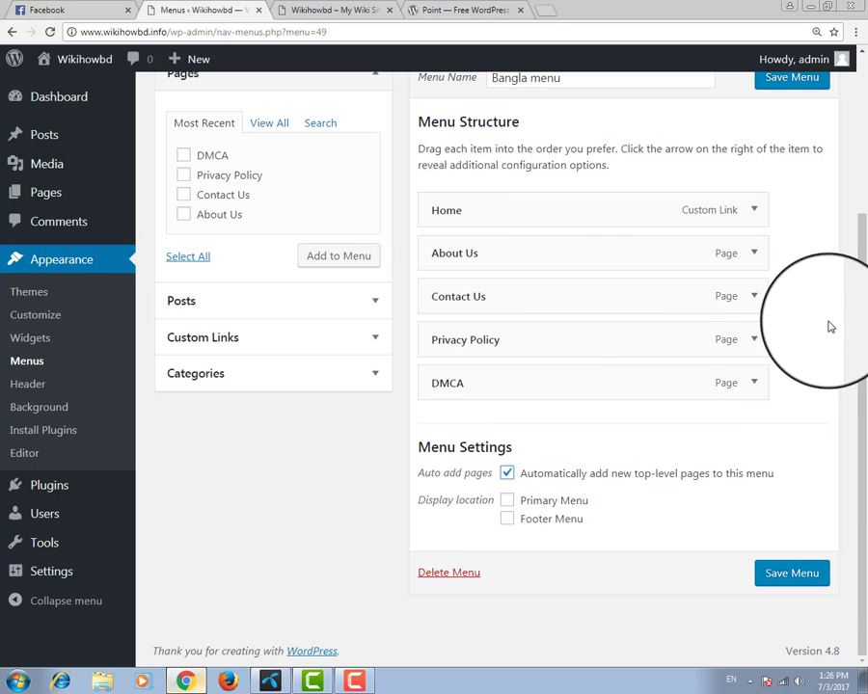
{"action": "left_click", "coordinate": [507, 474]}
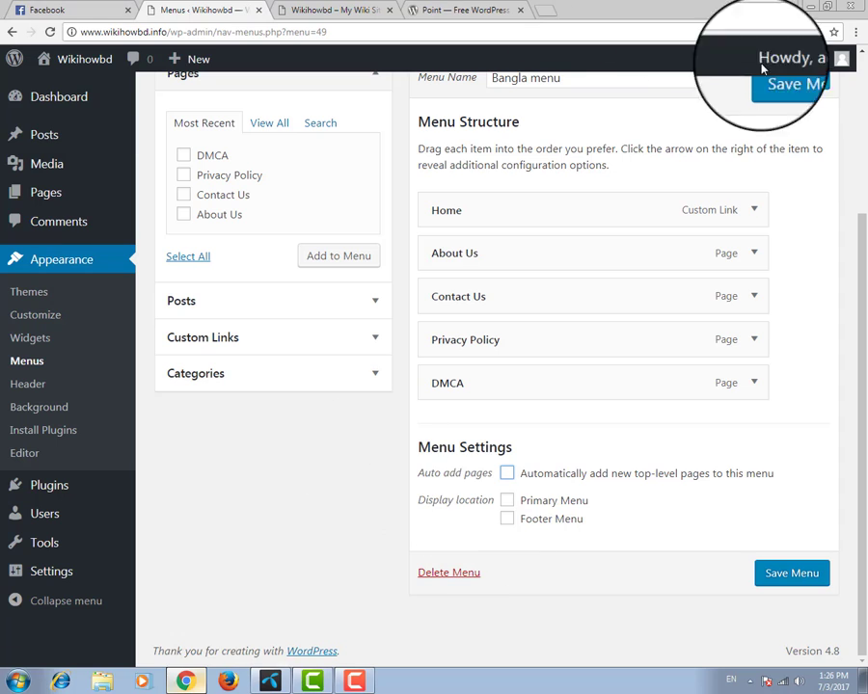
{"action": "left_click", "coordinate": [512, 503]}
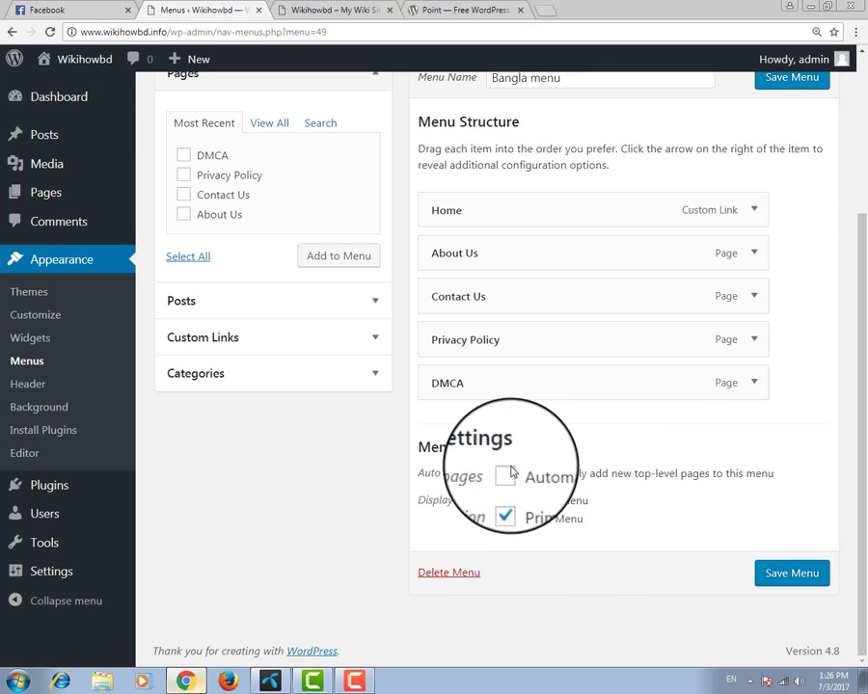
{"action": "left_click", "coordinate": [508, 472]}
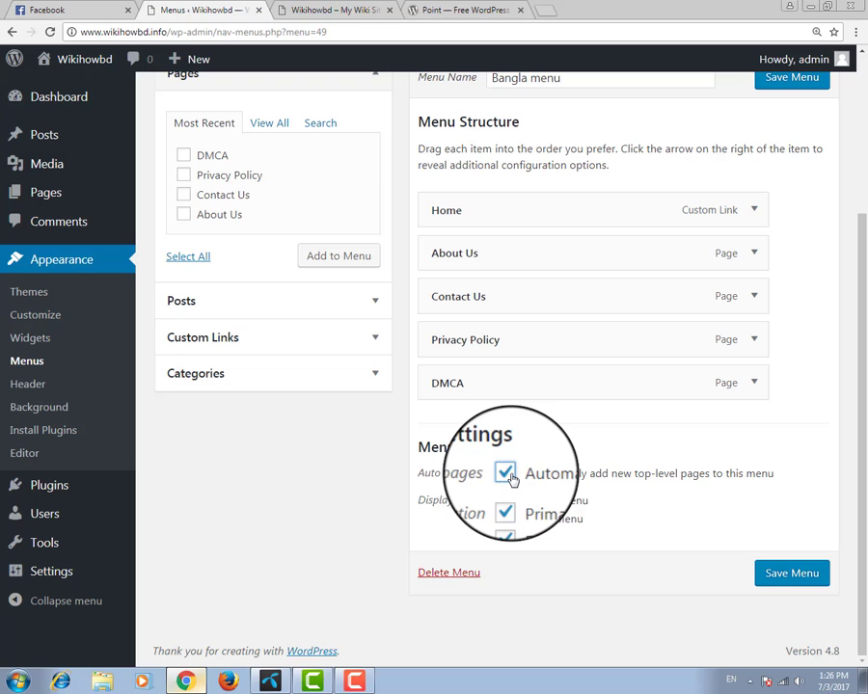
{"action": "left_click", "coordinate": [789, 575]}
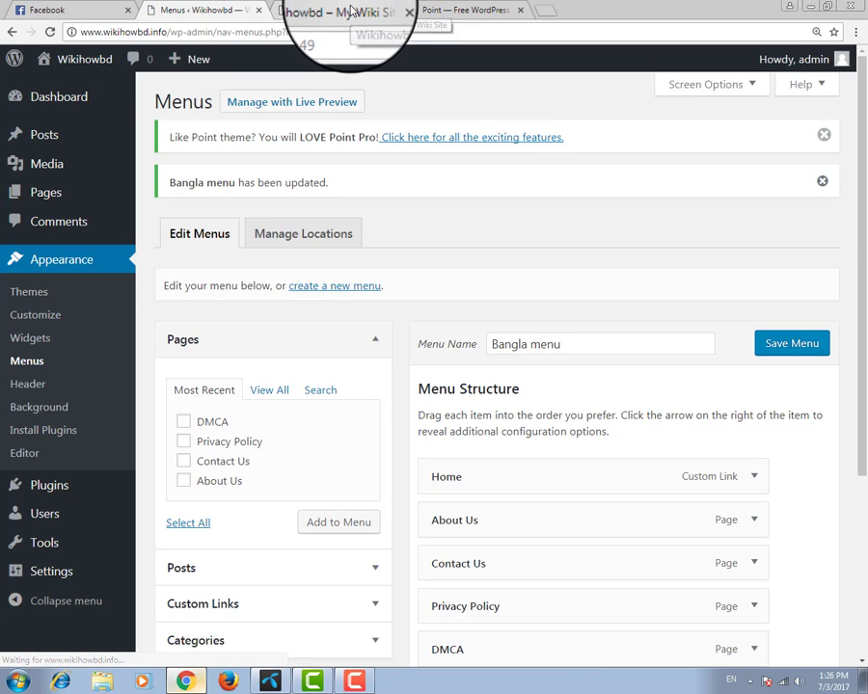
Step: View the site's front page and check the header navigation menu and the page down its length
{"action": "left_click", "coordinate": [355, 11]}
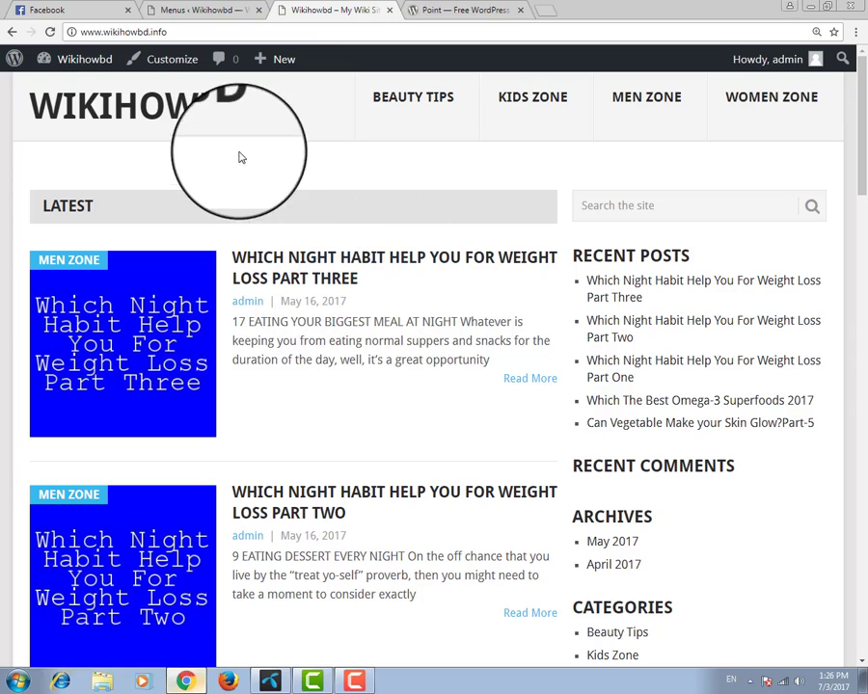
{"action": "key", "text": "ctrl+minus"}
{"action": "key", "text": "ctrl+minus"}
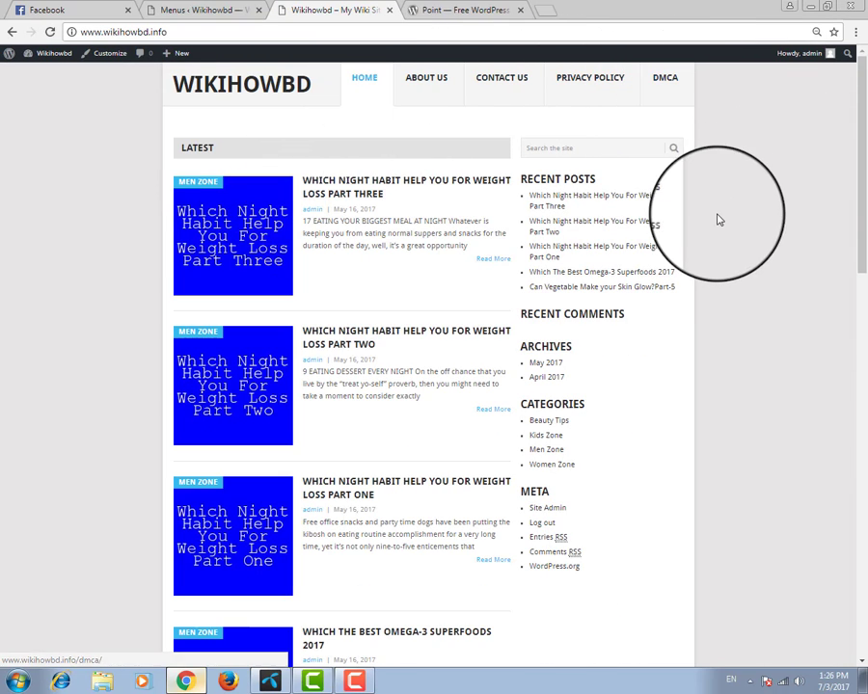
{"action": "scroll", "coordinate": [290, 271], "scroll_direction": "down", "scroll_amount": 10}
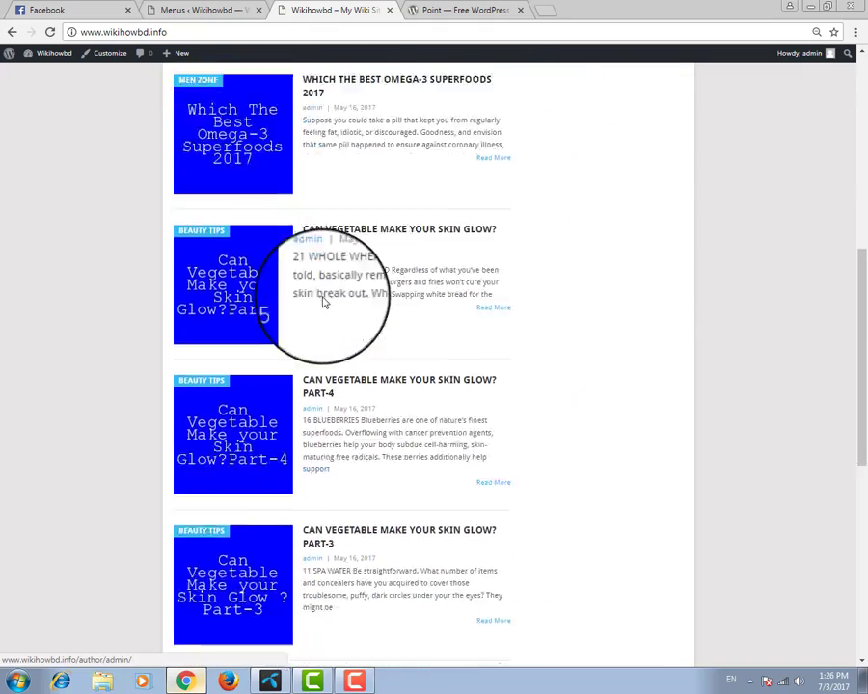
{"action": "scroll", "coordinate": [396, 407], "scroll_direction": "up", "scroll_amount": 10}
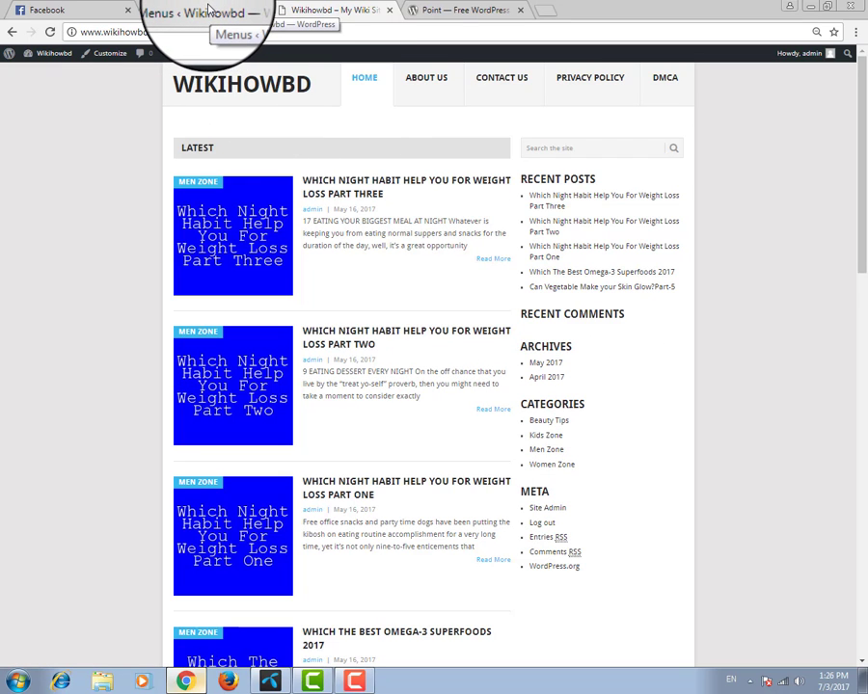
Step: Return to the Menus admin page and restore its default page zoom
{"action": "left_click", "coordinate": [209, 9]}
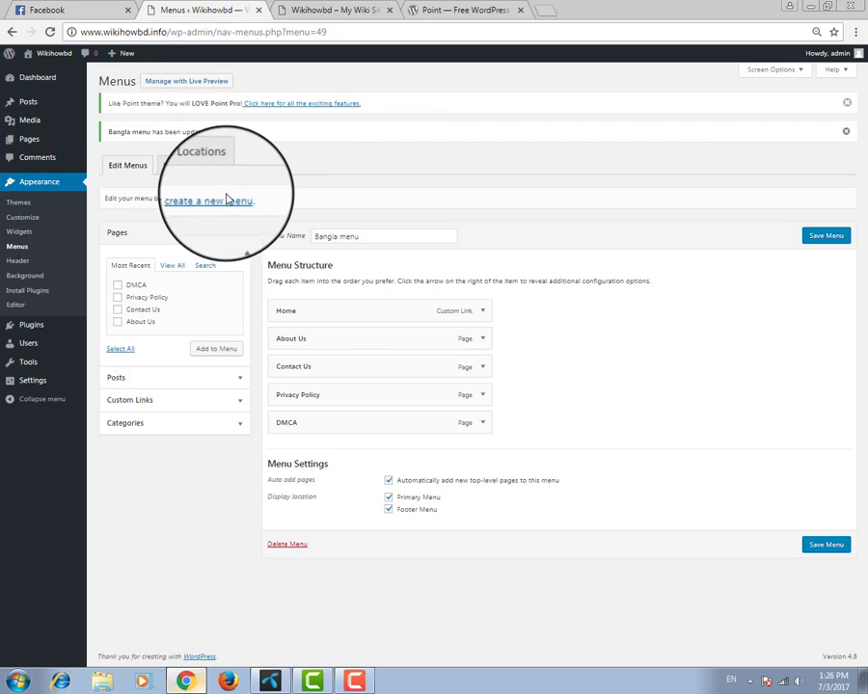
{"action": "key", "text": "ctrl+plus"}
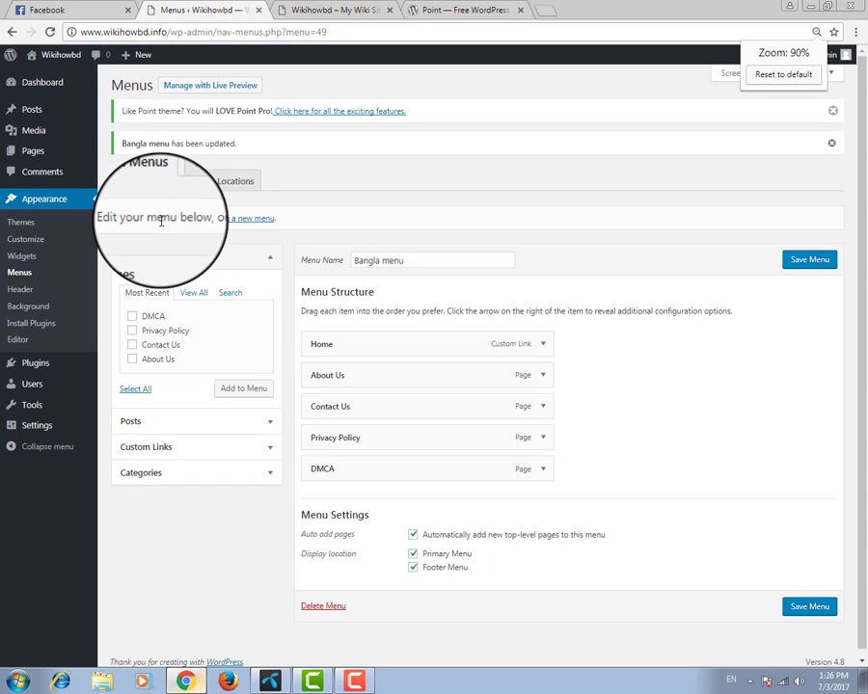
{"action": "key", "text": "ctrl+plus"}
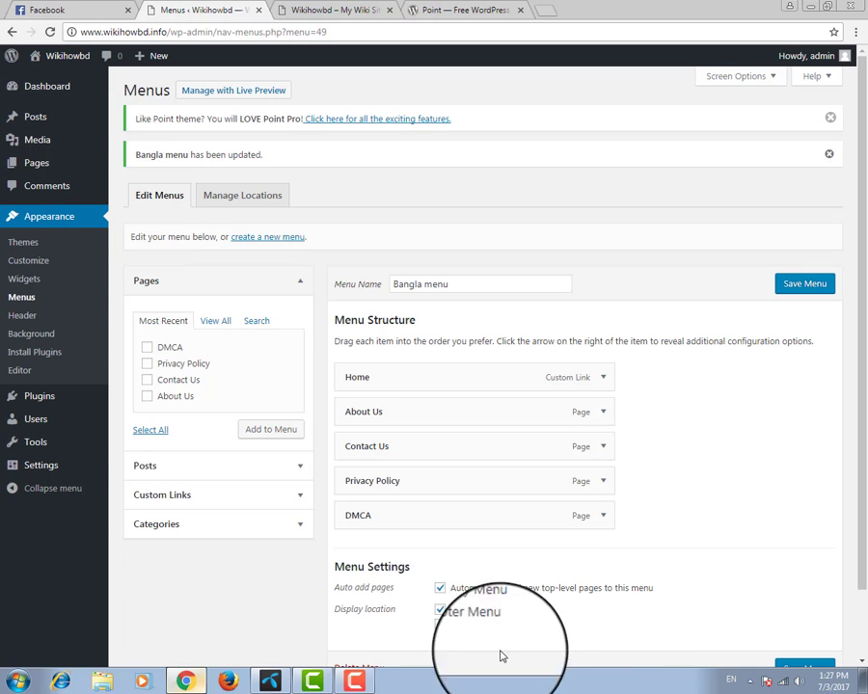
{"action": "left_click", "coordinate": [355, 681]}
{"action": "left_click", "coordinate": [795, 612]}
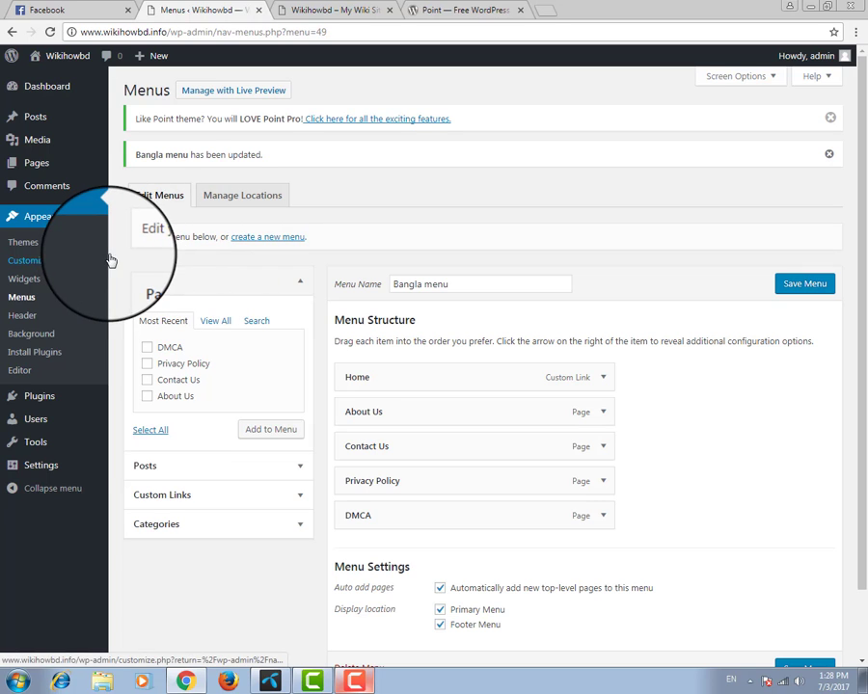
Step: Search the available plugins for "Recent post" and install and activate Recent Posts Widget With Thumbnails
{"action": "mouse_move", "coordinate": [60, 397]}
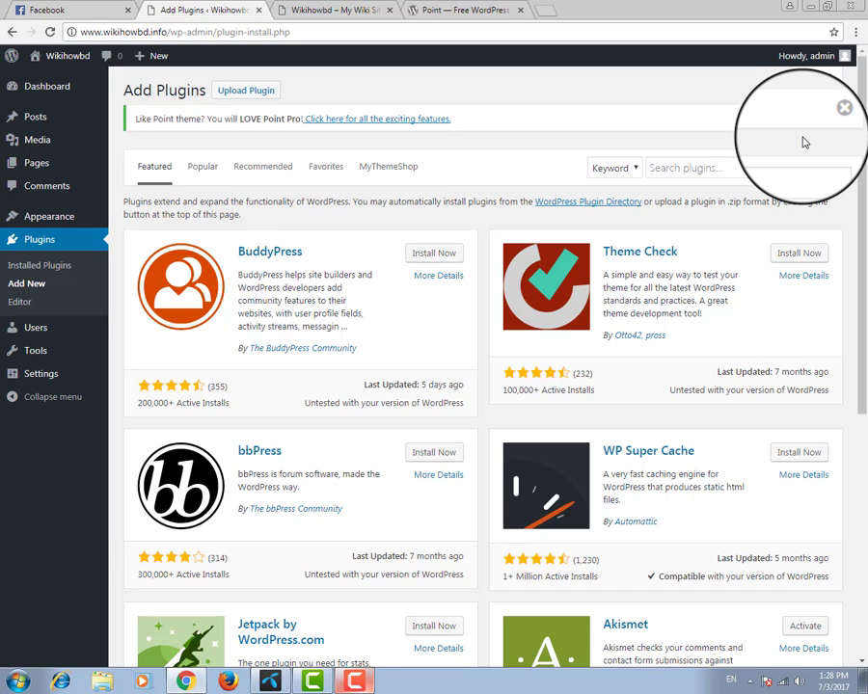
{"action": "left_click", "coordinate": [703, 171]}
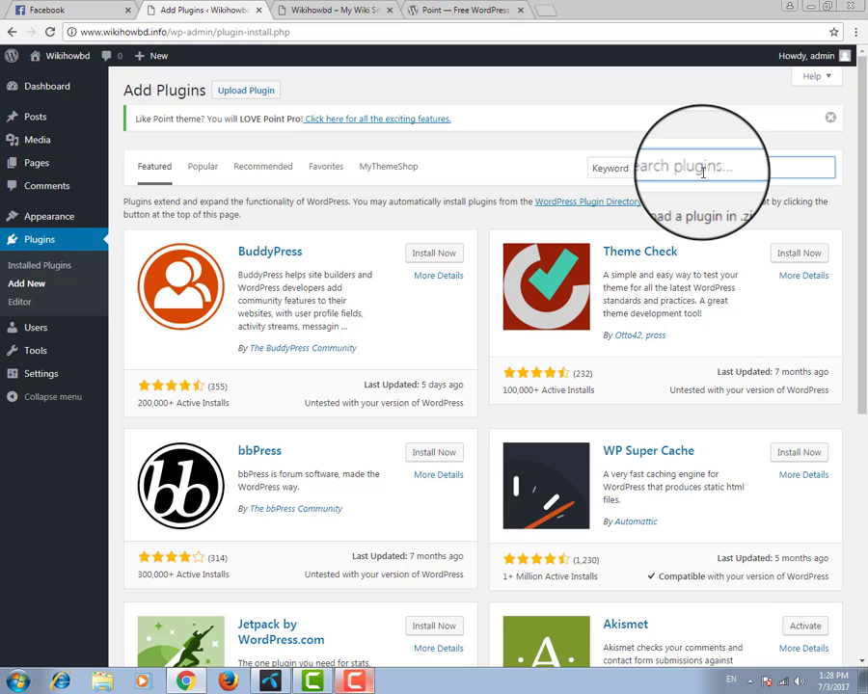
{"action": "type", "text": "Recent post"}
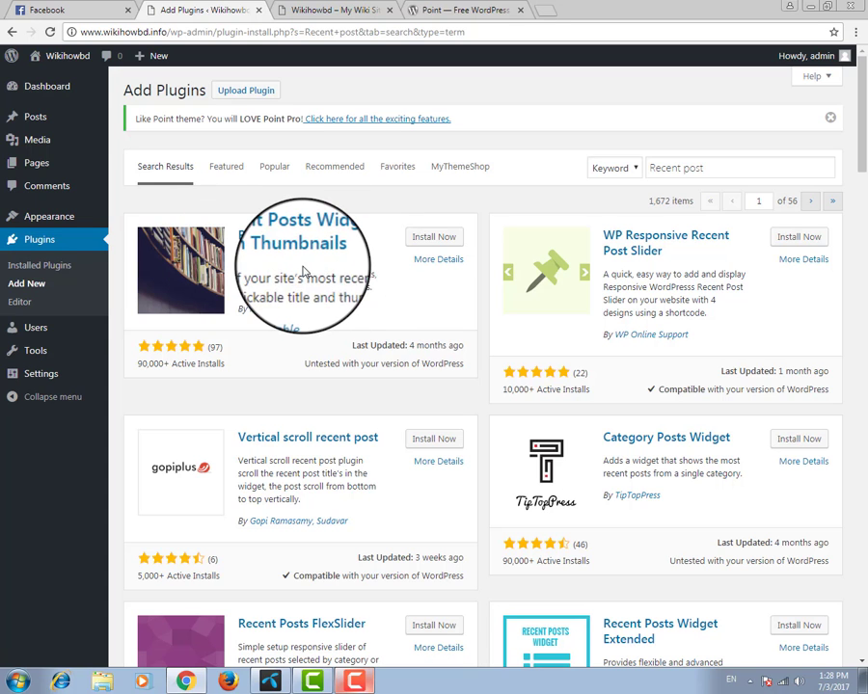
{"action": "left_click", "coordinate": [417, 243]}
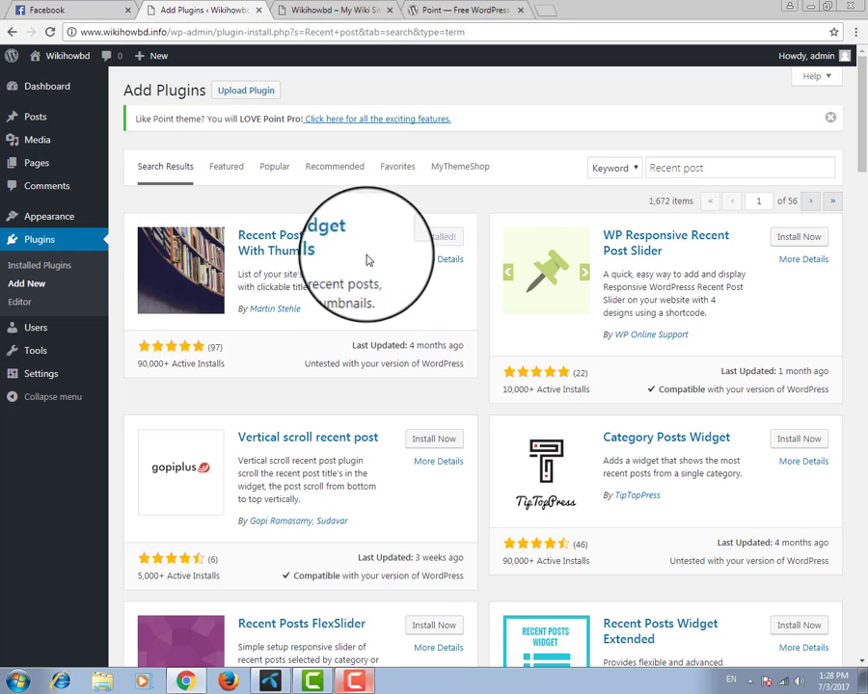
{"action": "left_click", "coordinate": [438, 239]}
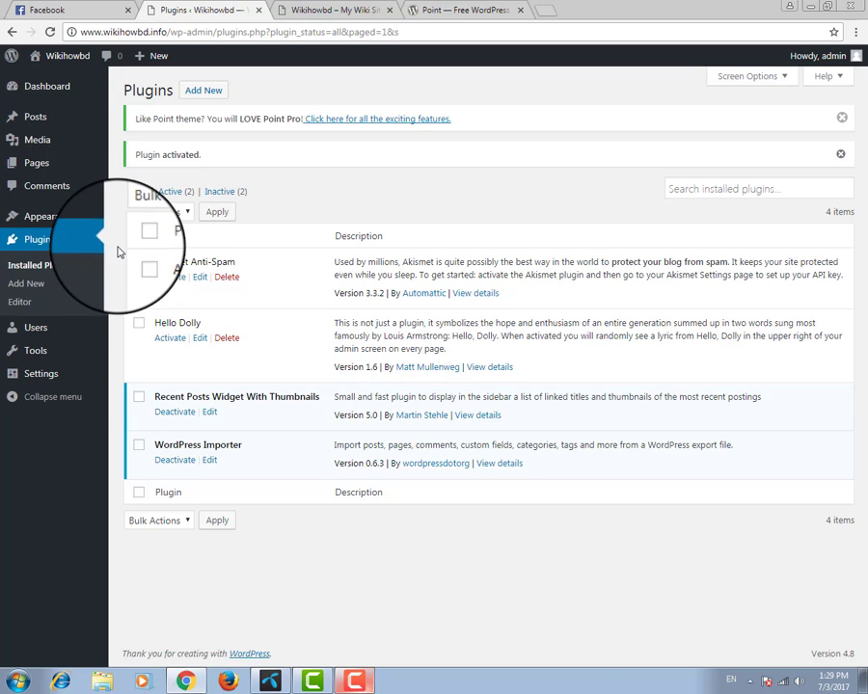
Step: Go to add another plugin and search the available plugins for "popular post"
{"action": "left_click", "coordinate": [36, 284]}
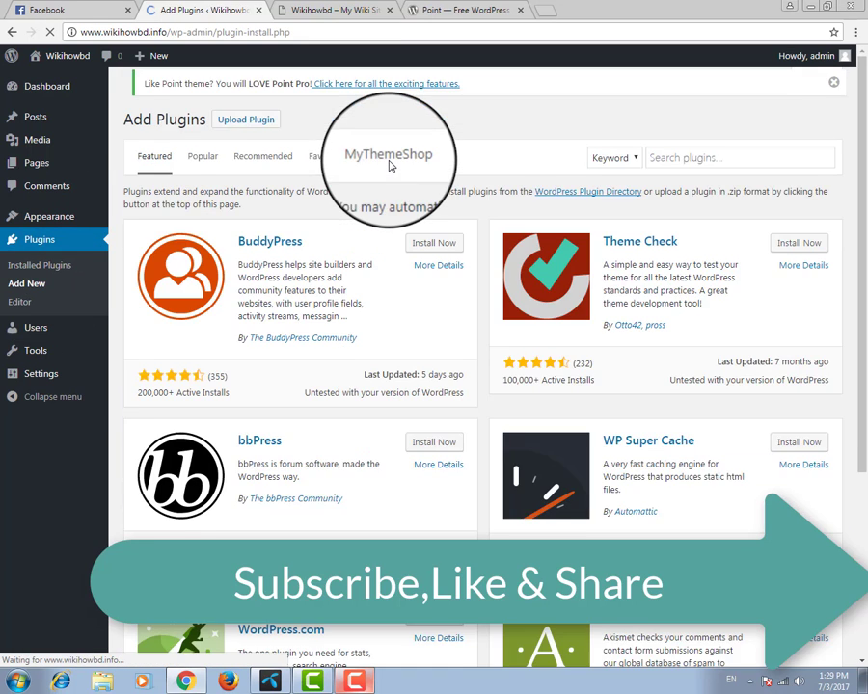
{"action": "left_click", "coordinate": [679, 169]}
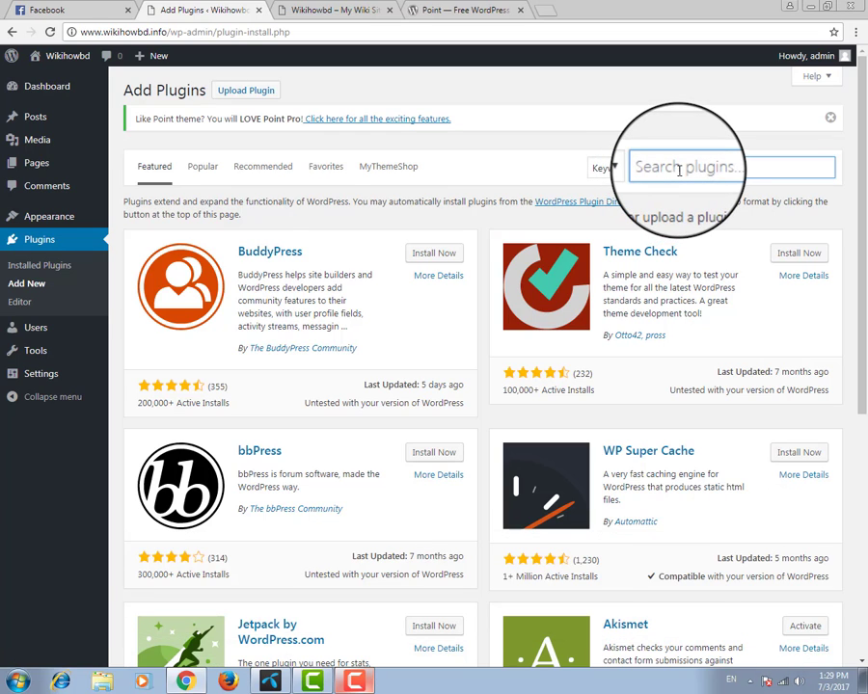
{"action": "type", "text": "p"}
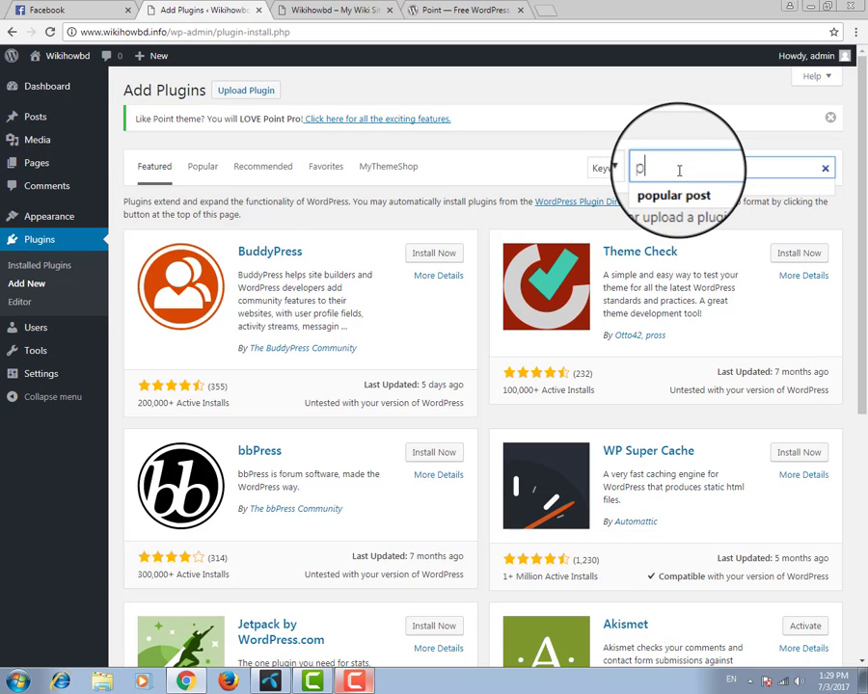
{"action": "type", "text": "opular post"}
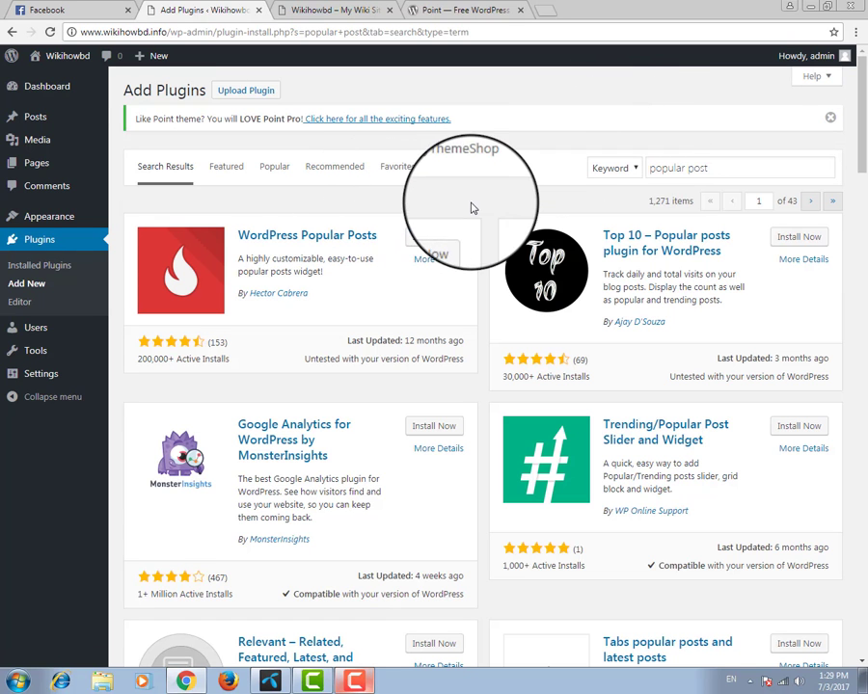
Step: Install and activate the Popular Posts by Webline plugin from the search results
{"action": "scroll", "coordinate": [471, 209], "scroll_direction": "down", "scroll_amount": 1}
{"action": "scroll", "coordinate": [480, 250], "scroll_direction": "down", "scroll_amount": 3}
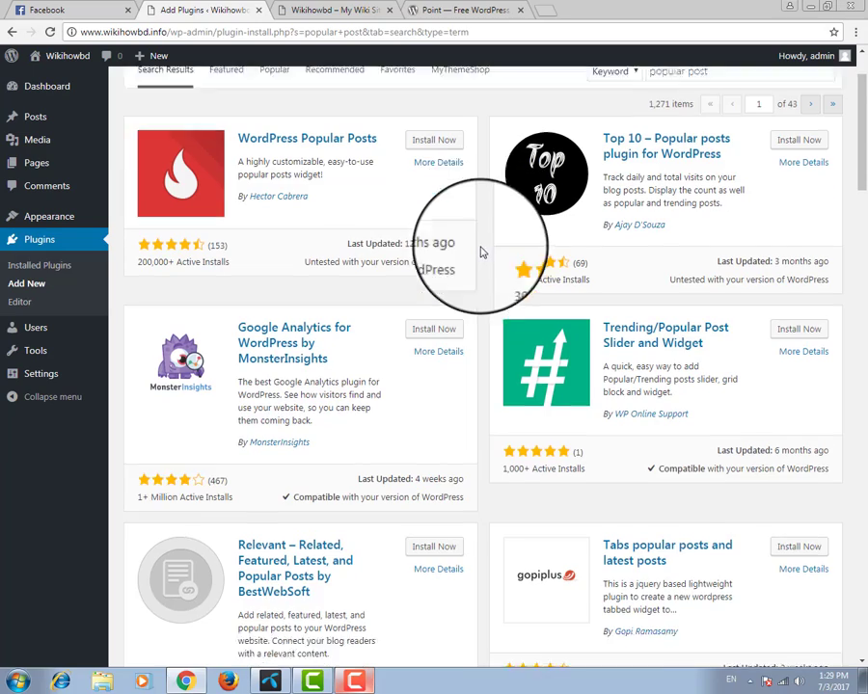
{"action": "scroll", "coordinate": [483, 253], "scroll_direction": "down", "scroll_amount": 2}
{"action": "scroll", "coordinate": [483, 257], "scroll_direction": "down", "scroll_amount": 1}
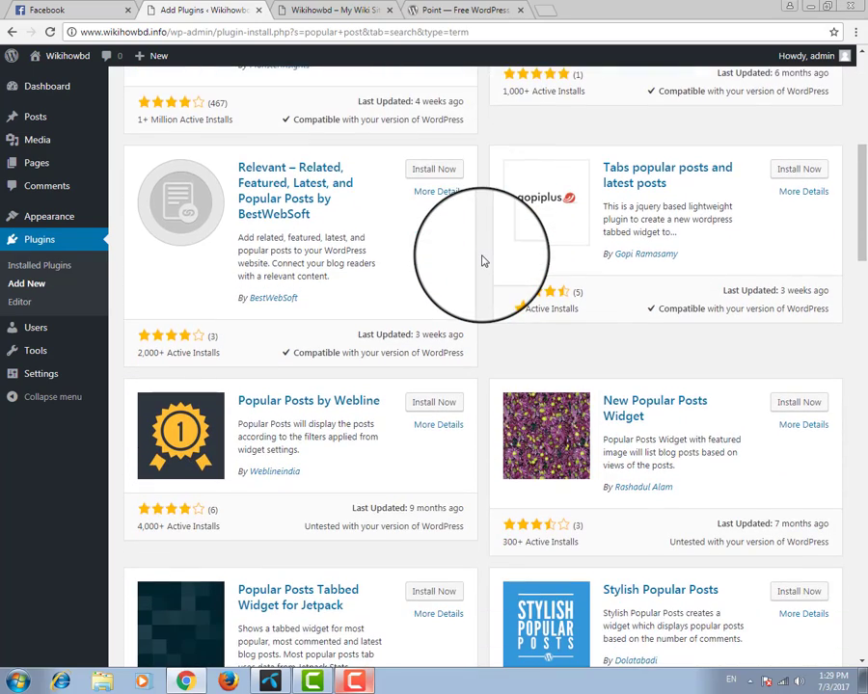
{"action": "scroll", "coordinate": [481, 265], "scroll_direction": "down", "scroll_amount": 2}
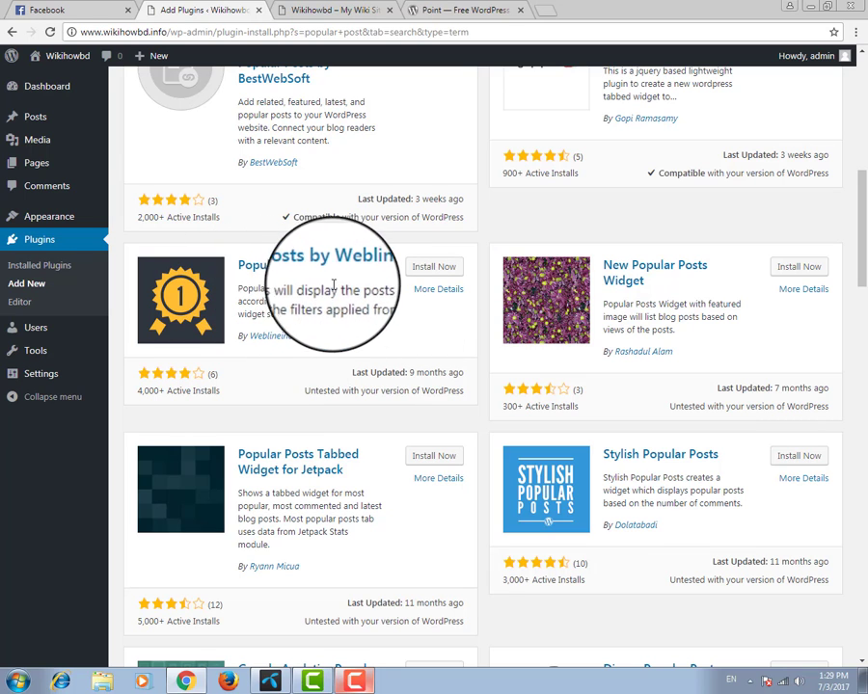
{"action": "left_click", "coordinate": [430, 271]}
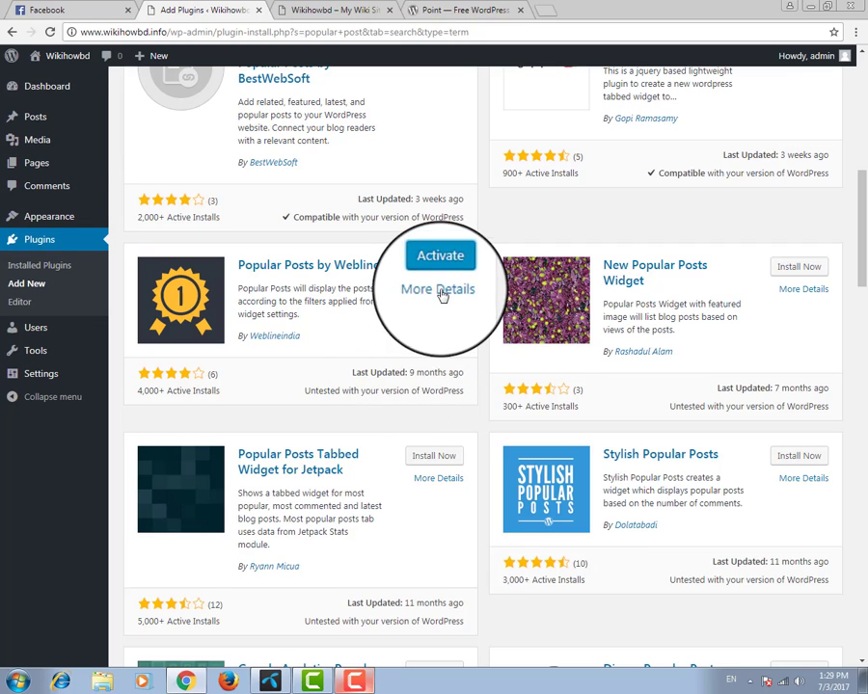
{"action": "left_click", "coordinate": [442, 268]}
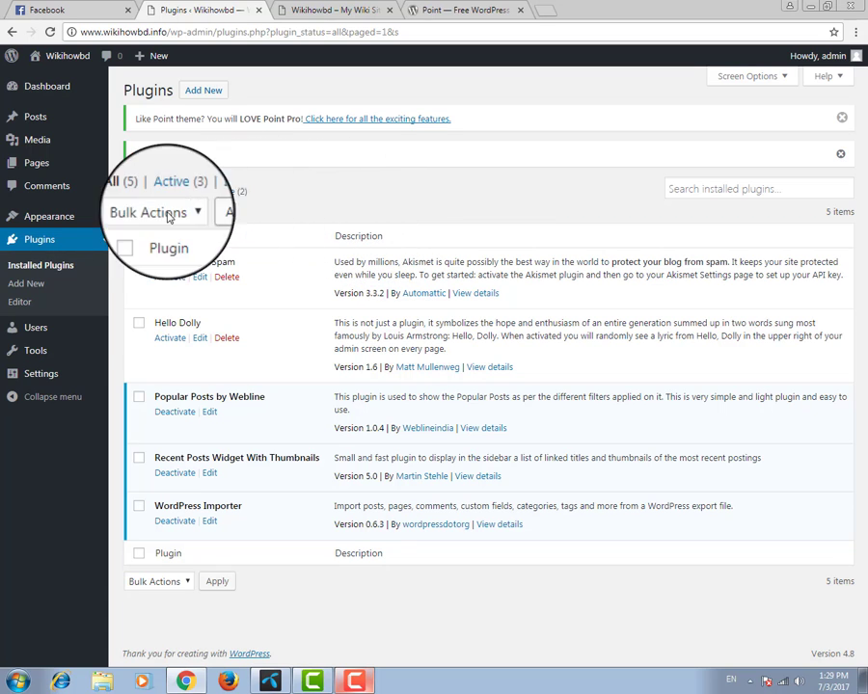
Step: On the Widgets page, remove Recent Posts, Recent Comments and Meta from the Sidebar and move Categories above Archives
{"action": "mouse_move", "coordinate": [58, 222]}
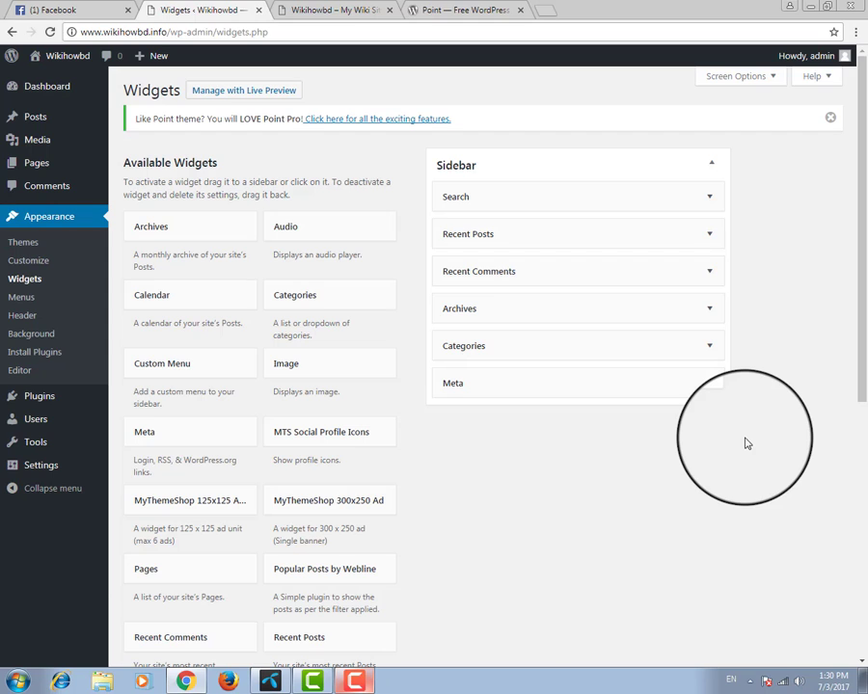
{"action": "left_click", "coordinate": [661, 236]}
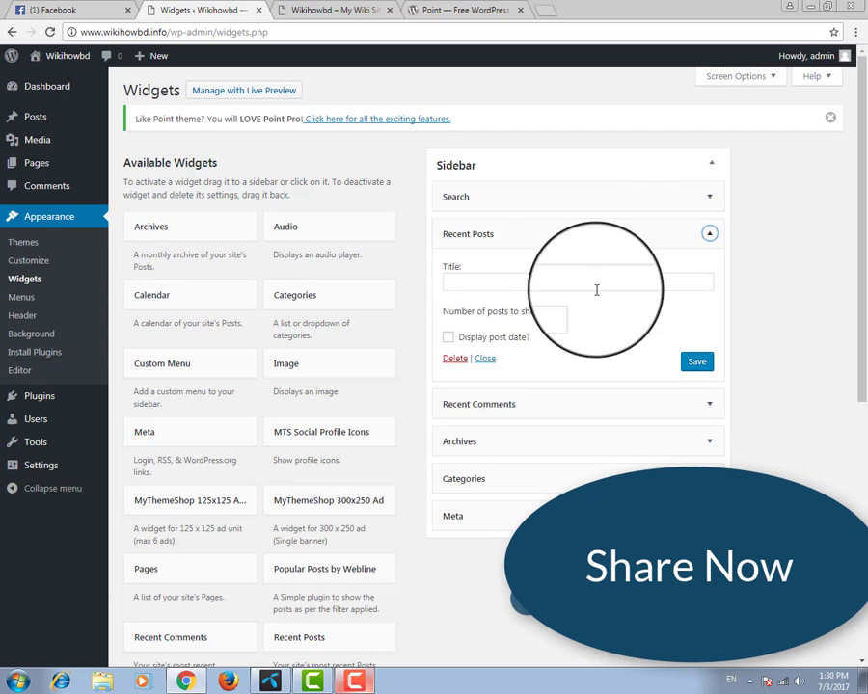
{"action": "left_click", "coordinate": [456, 360]}
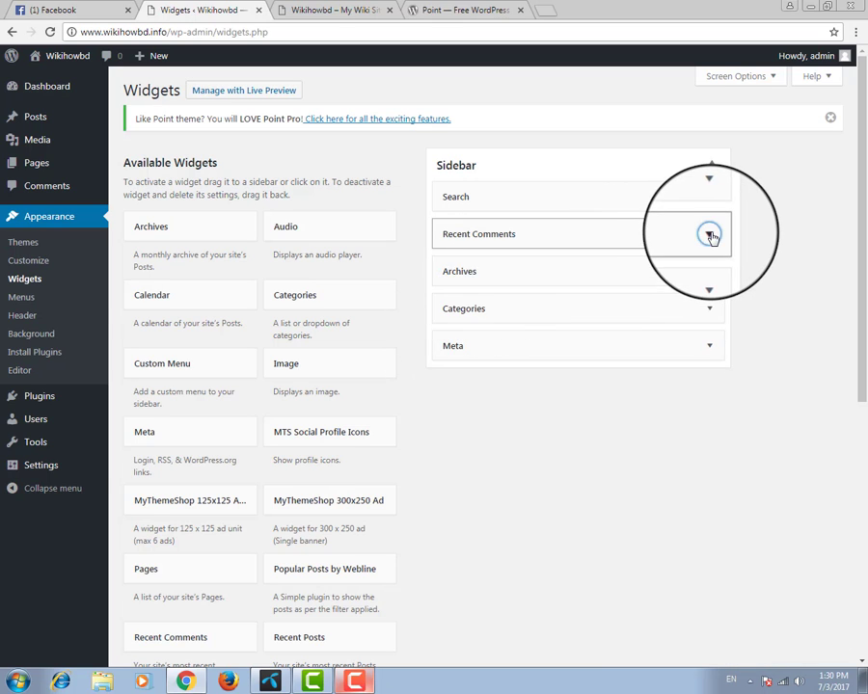
{"action": "left_click", "coordinate": [662, 230]}
{"action": "left_click", "coordinate": [458, 340]}
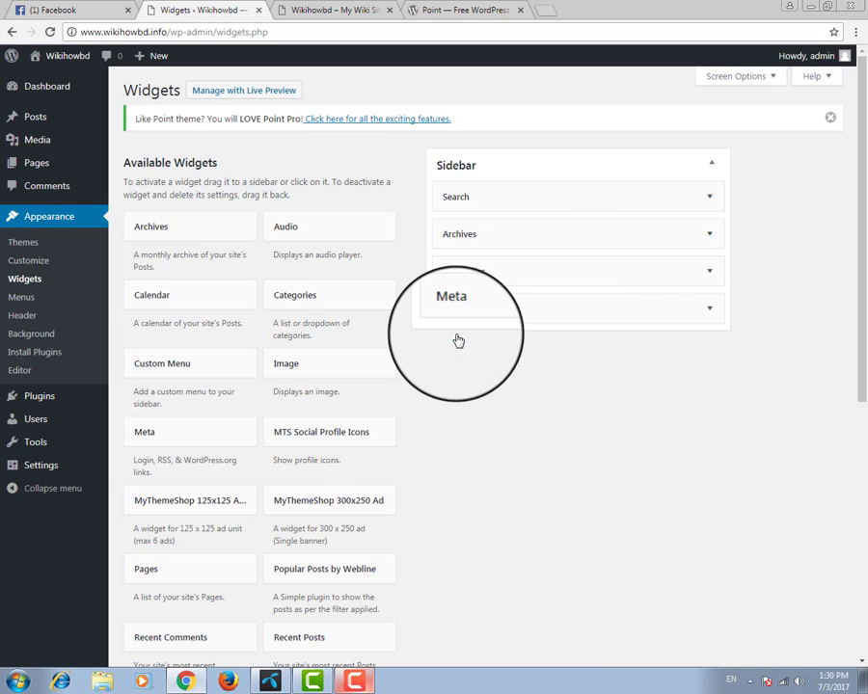
{"action": "left_click", "coordinate": [709, 308]}
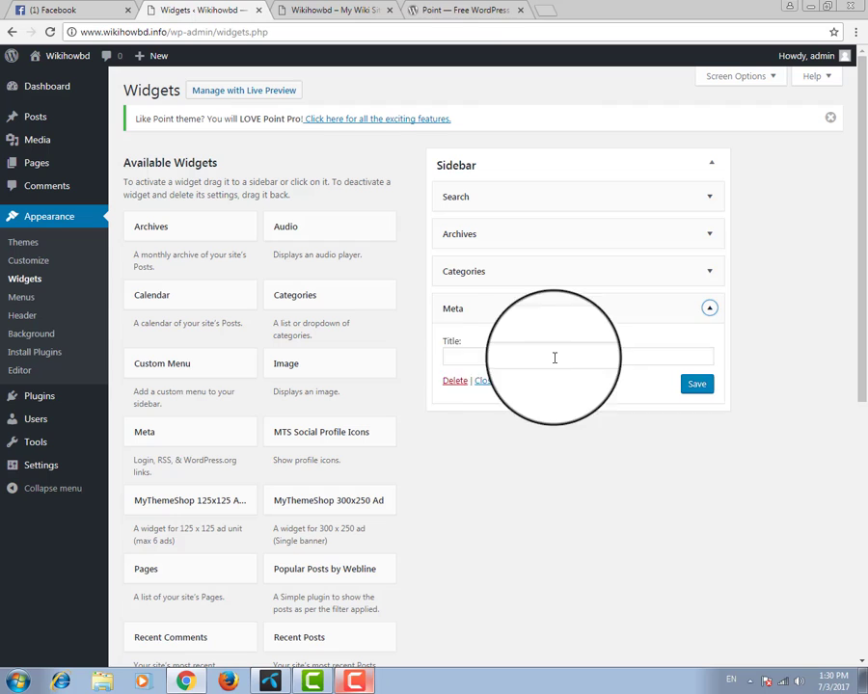
{"action": "left_click", "coordinate": [458, 383]}
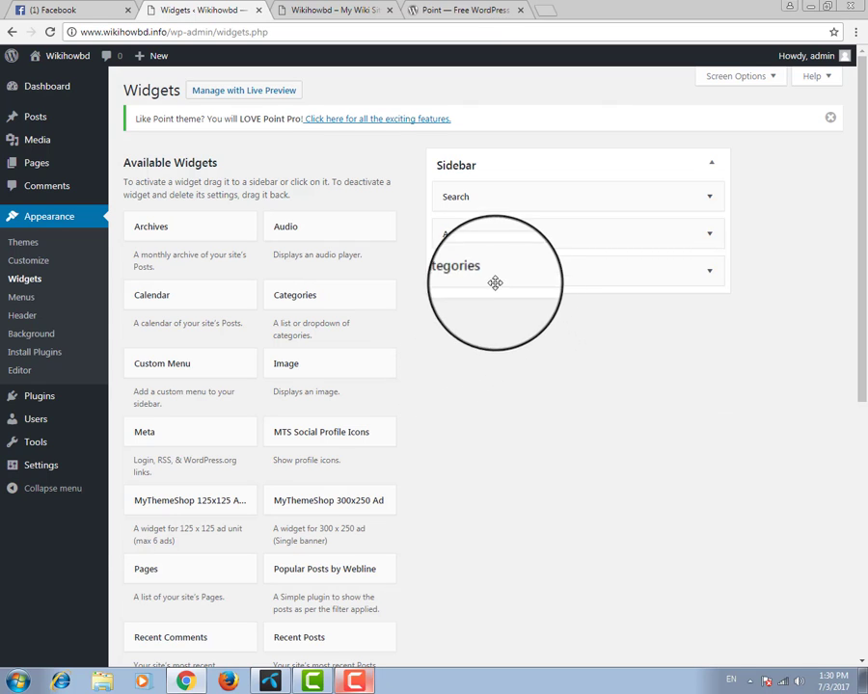
{"action": "left_click_drag", "start_coordinate": [490, 273], "coordinate": [461, 258]}
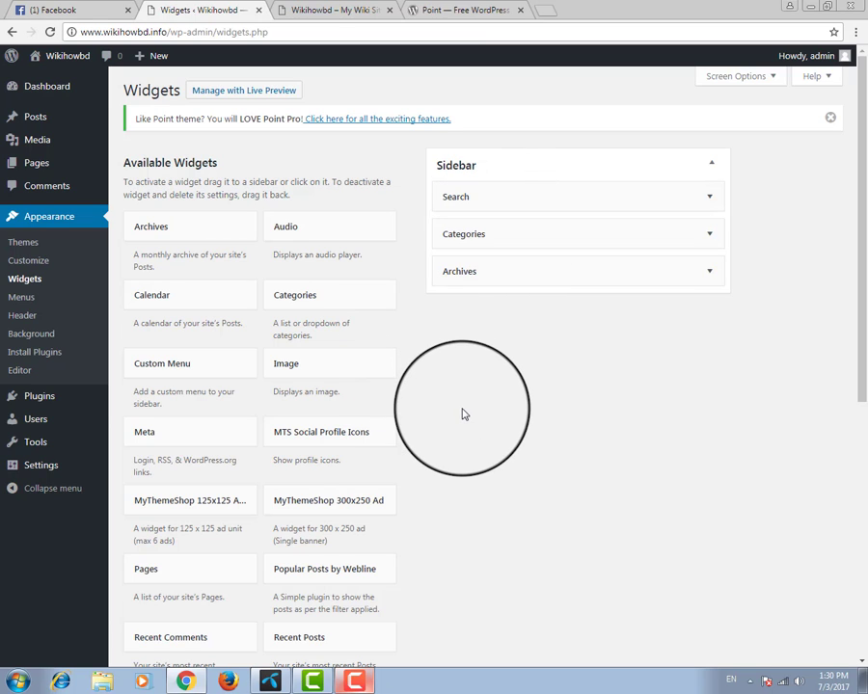
Step: Add the Recent Posts With Thumbnails widget to the Sidebar, titled "Recent Post" and showing 09 posts
{"action": "scroll", "coordinate": [465, 413], "scroll_direction": "down", "scroll_amount": 2}
{"action": "scroll", "coordinate": [465, 415], "scroll_direction": "down", "scroll_amount": 3}
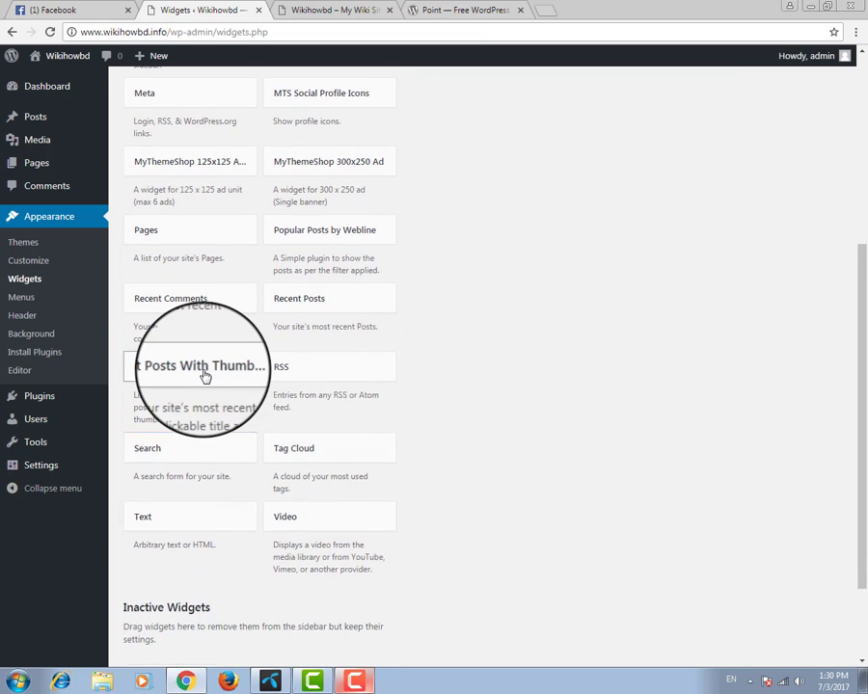
{"action": "left_click", "coordinate": [205, 376]}
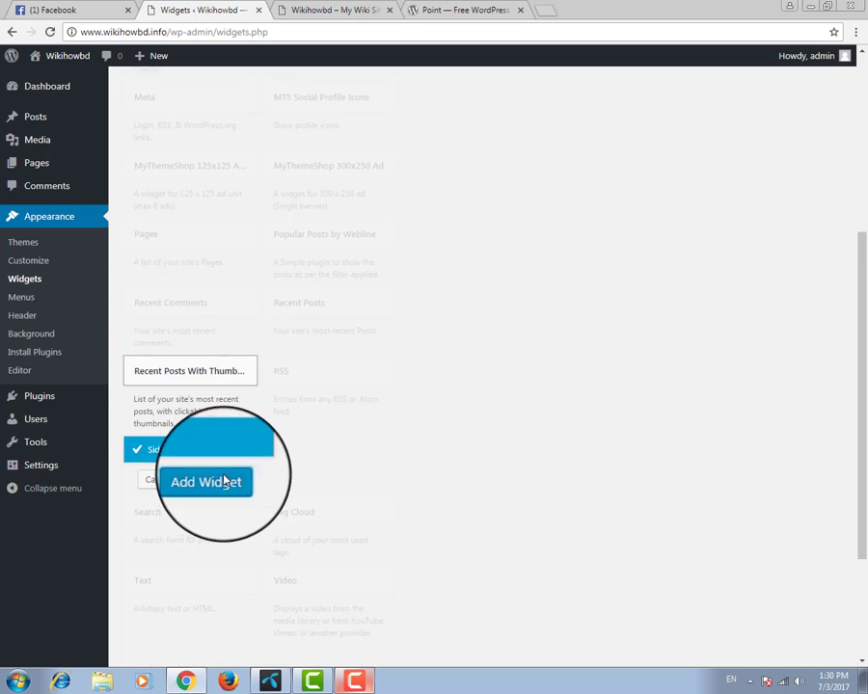
{"action": "left_click", "coordinate": [218, 477]}
{"action": "left_click", "coordinate": [511, 366]}
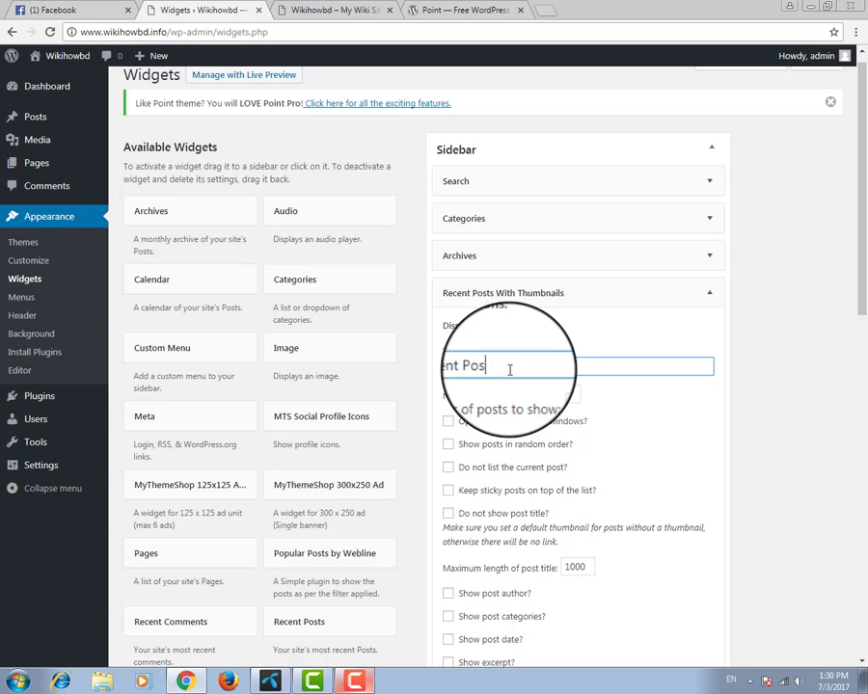
{"action": "left_click_drag", "start_coordinate": [560, 396], "coordinate": [545, 389]}
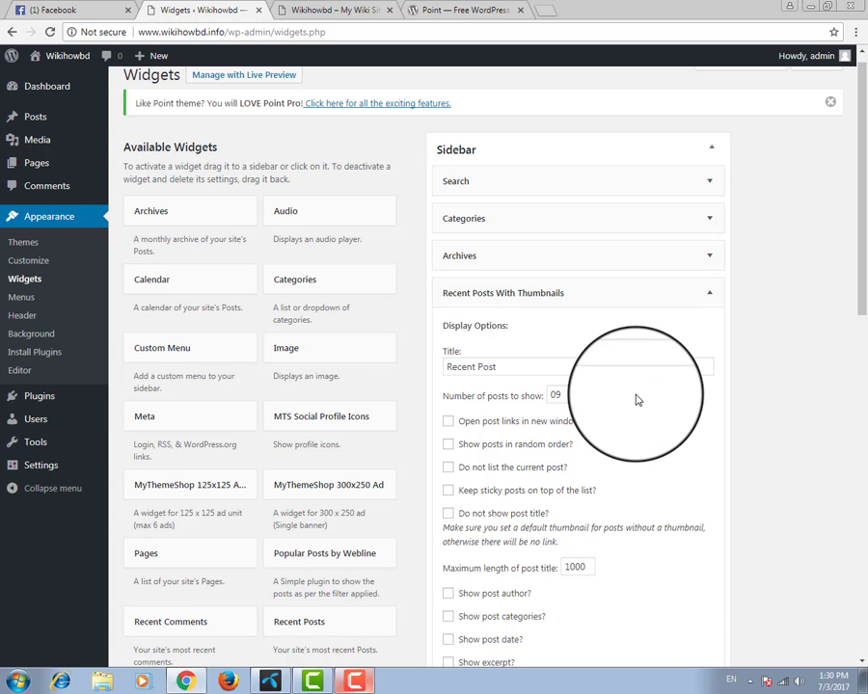
Step: Enable the excerpt in the Recent Posts With Thumbnails widget and set the signs after the excerpt to "More"
{"action": "scroll", "coordinate": [637, 401], "scroll_direction": "down", "scroll_amount": 2}
{"action": "scroll", "coordinate": [638, 403], "scroll_direction": "down", "scroll_amount": 1}
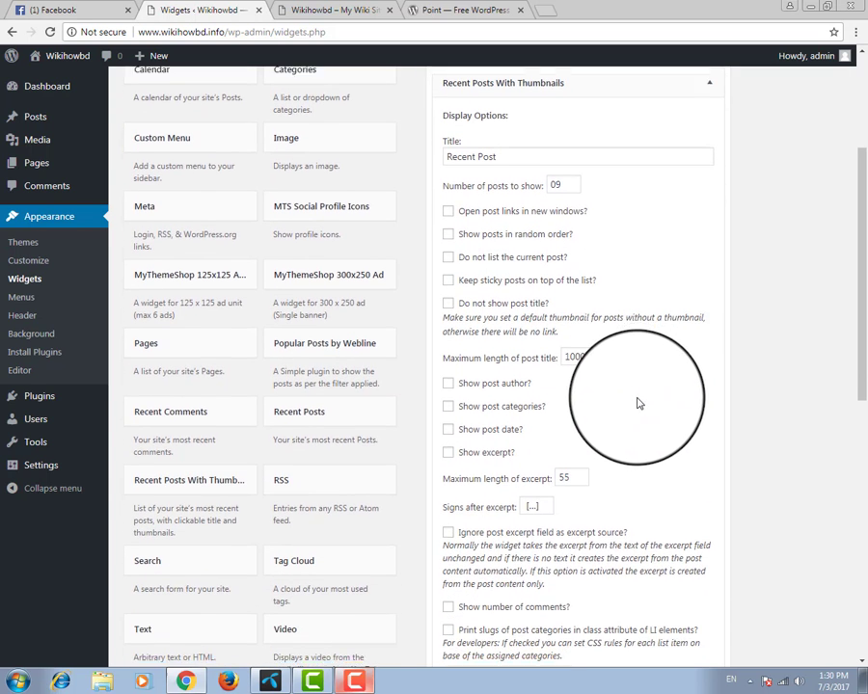
{"action": "scroll", "coordinate": [637, 403], "scroll_direction": "down", "scroll_amount": 1}
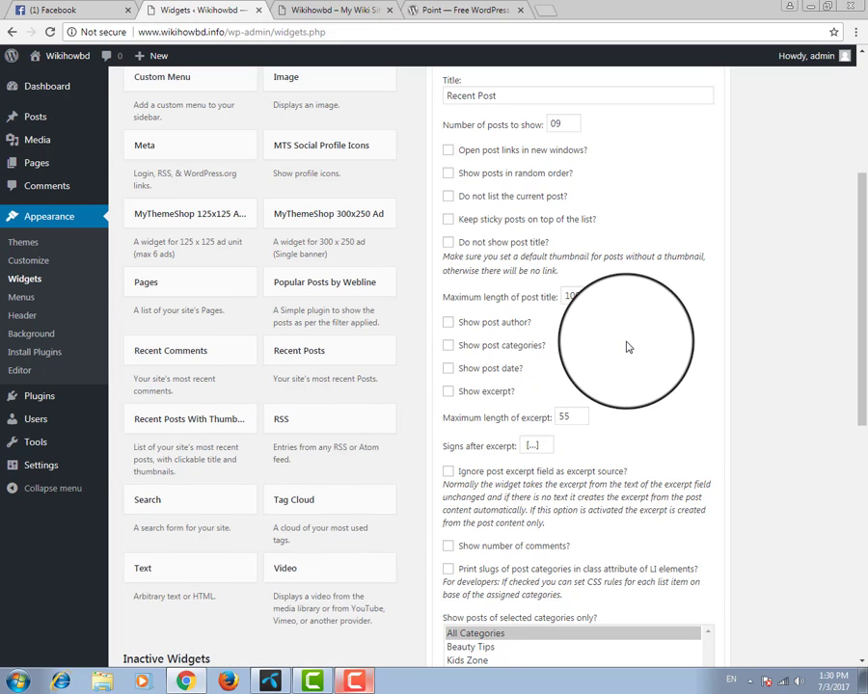
{"action": "scroll", "coordinate": [628, 347], "scroll_direction": "down", "scroll_amount": 1}
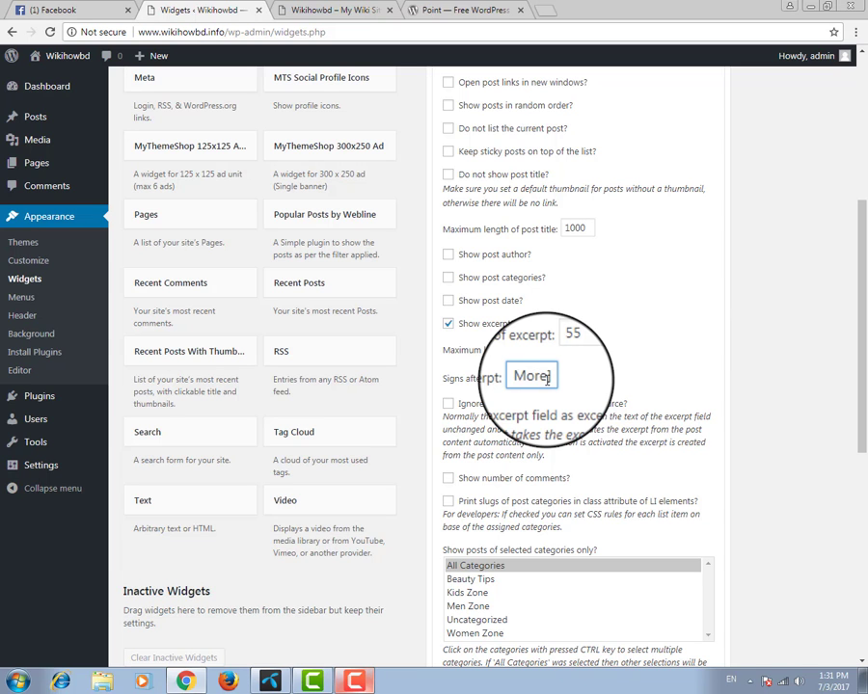
Step: Set the recent posts thumbnail width and height to 150, save the widget, and move it above Archives in the Sidebar
{"action": "scroll", "coordinate": [617, 405], "scroll_direction": "down", "scroll_amount": 3}
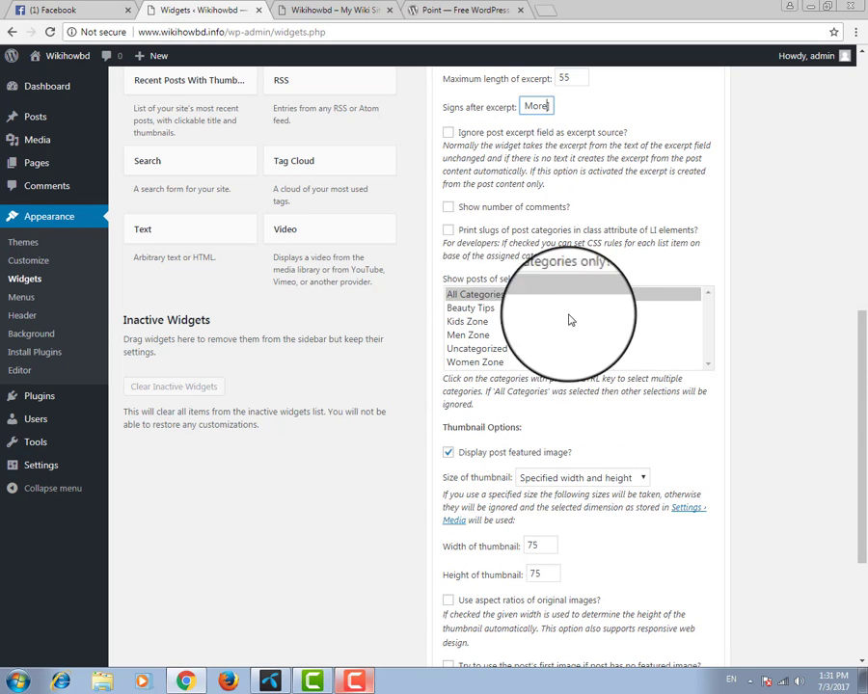
{"action": "scroll", "coordinate": [589, 328], "scroll_direction": "down", "scroll_amount": 2}
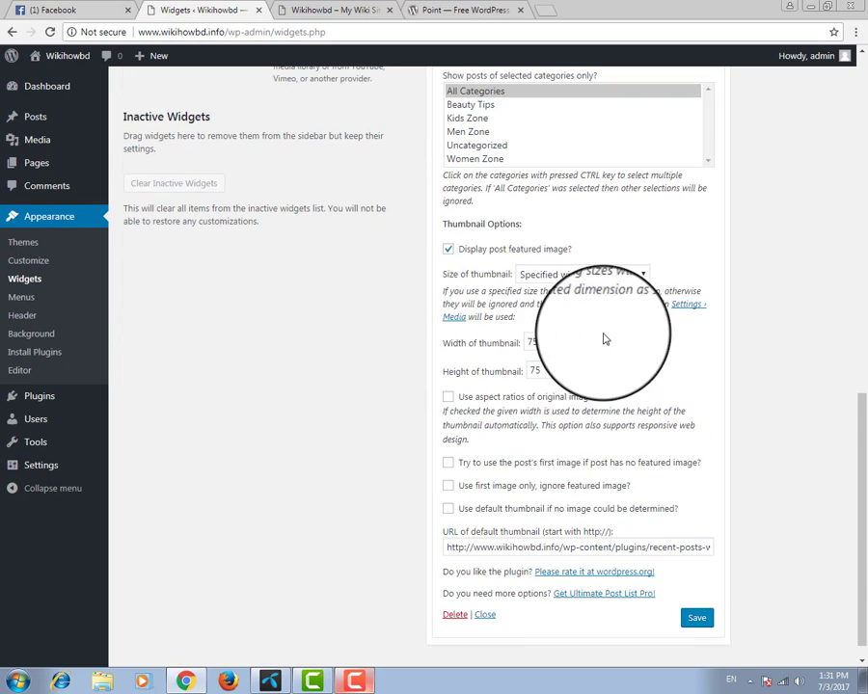
{"action": "double_click", "coordinate": [523, 343]}
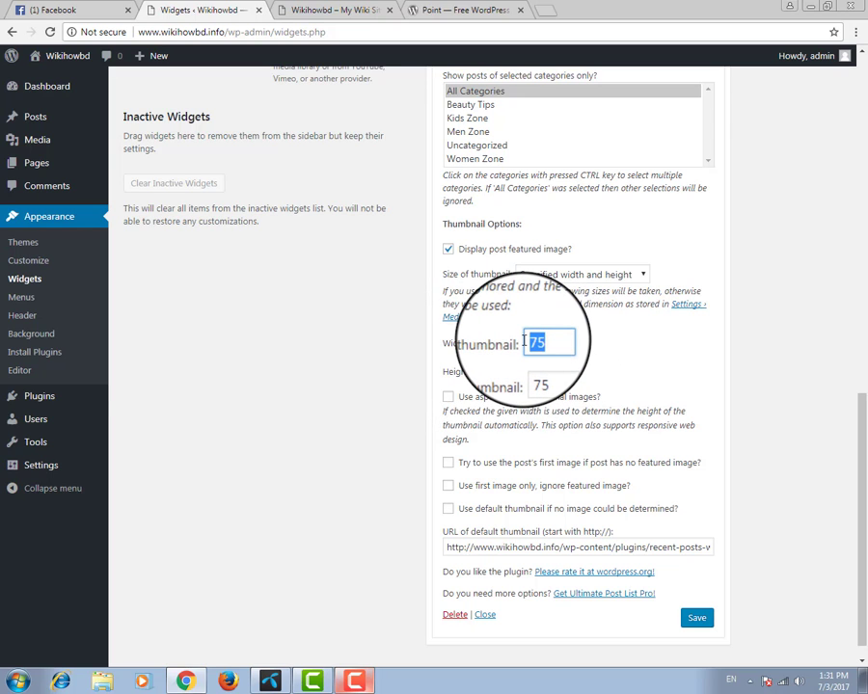
{"action": "type", "text": "150"}
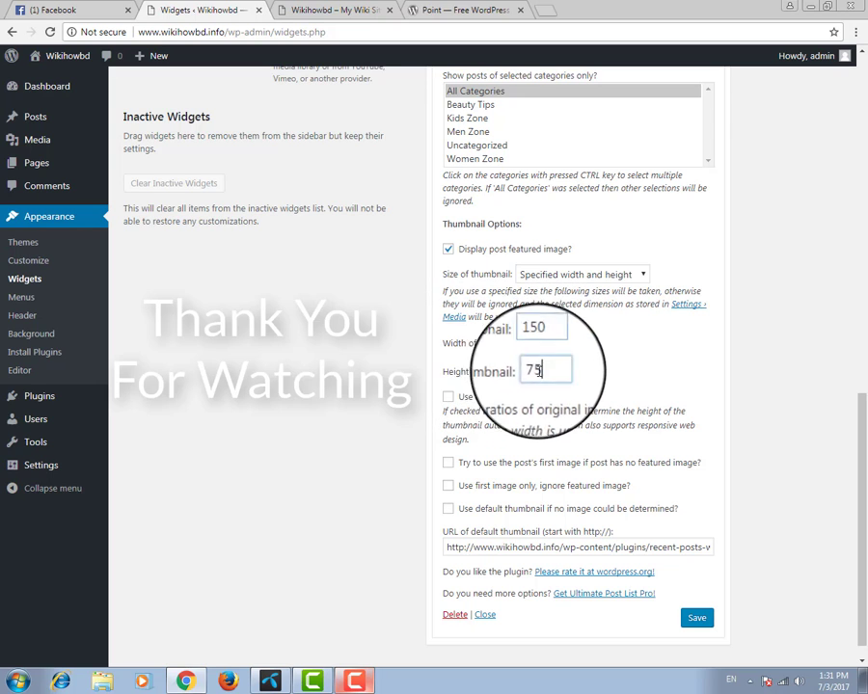
{"action": "double_click", "coordinate": [514, 365]}
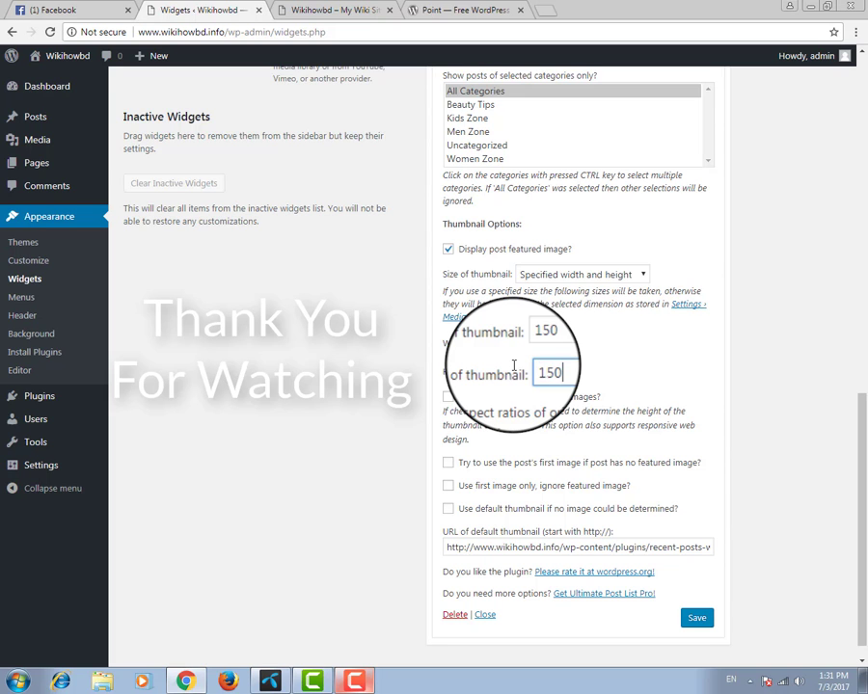
{"action": "type", "text": "150"}
{"action": "scroll", "coordinate": [615, 386], "scroll_direction": "down", "scroll_amount": 1}
{"action": "left_click", "coordinate": [699, 598]}
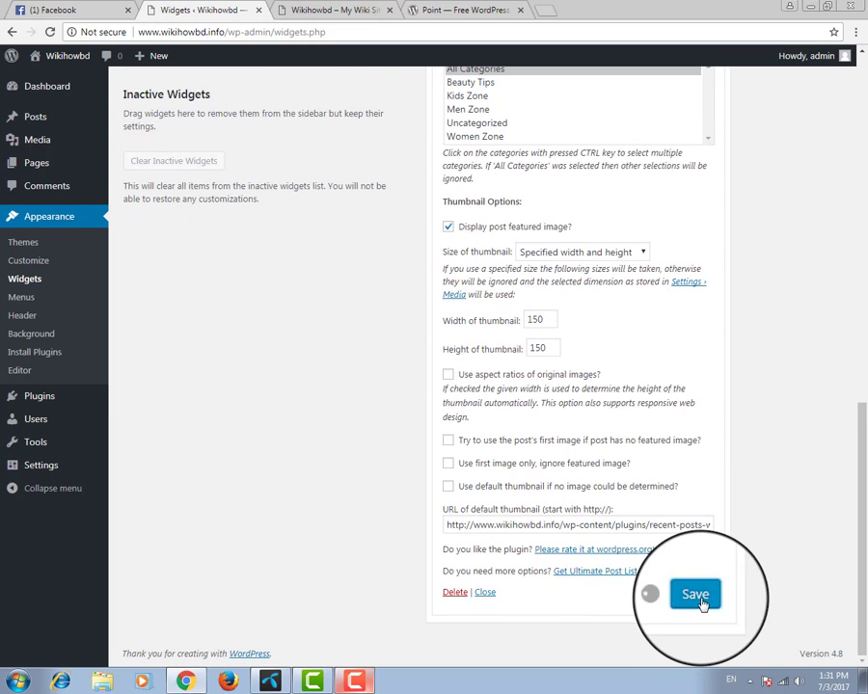
{"action": "left_click", "coordinate": [482, 591]}
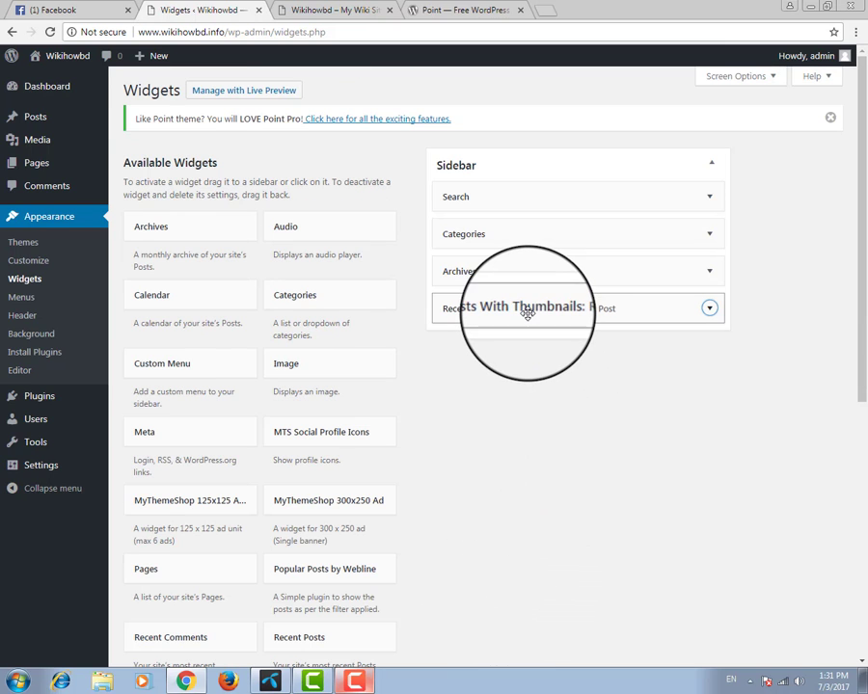
{"action": "left_click_drag", "start_coordinate": [528, 313], "coordinate": [529, 260]}
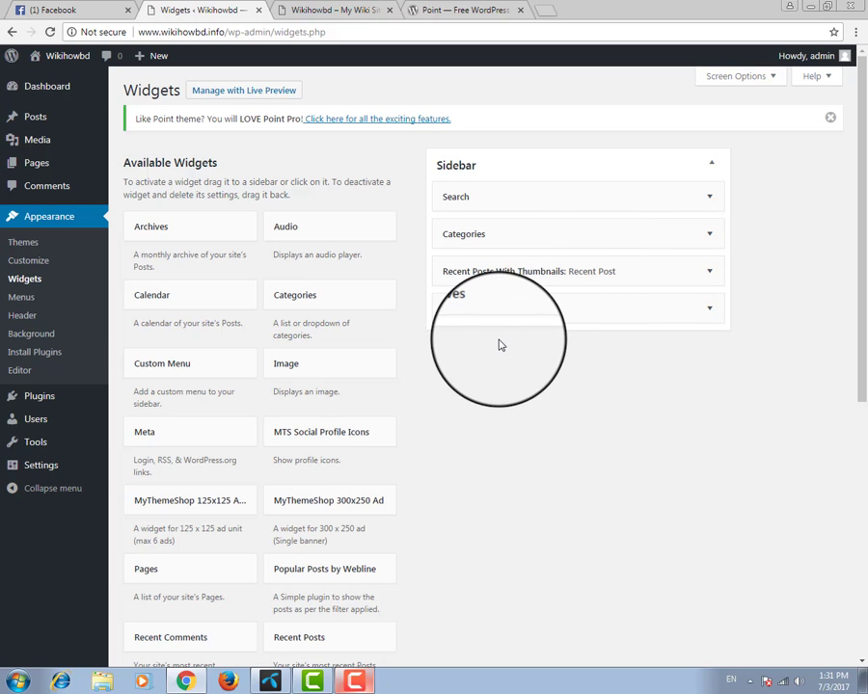
Step: Add a Custom Menu widget below Archives in the Sidebar, titled "Quick Menu" and using Bangla menu, and save it
{"action": "left_click_drag", "start_coordinate": [246, 351], "coordinate": [501, 339]}
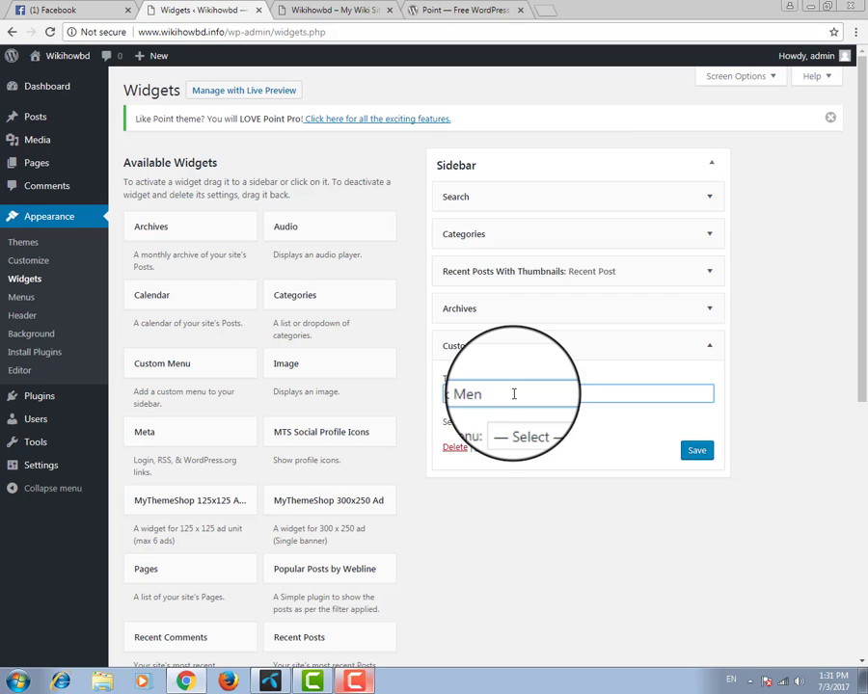
{"action": "left_click", "coordinate": [555, 427]}
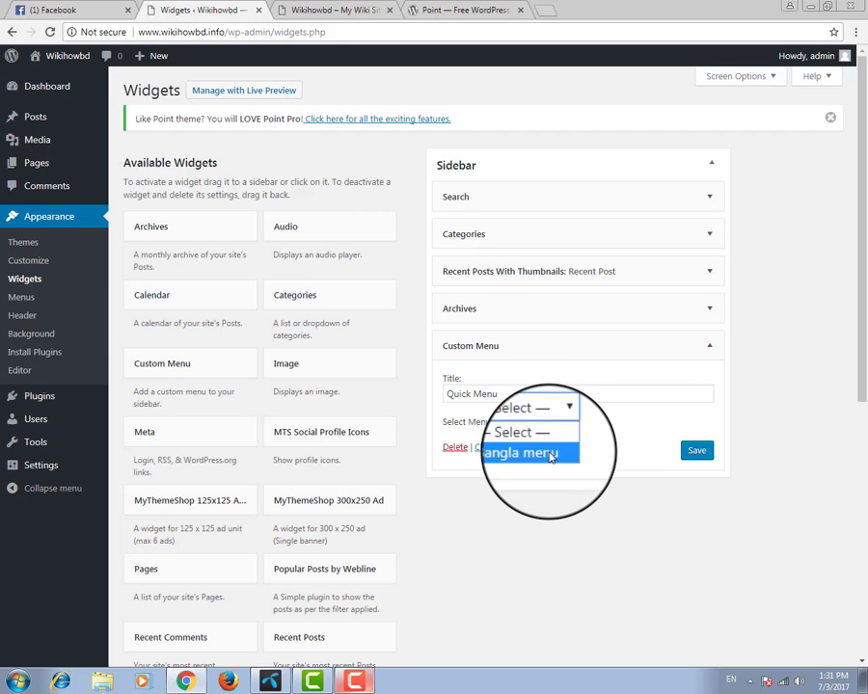
{"action": "left_click", "coordinate": [545, 453]}
{"action": "left_click", "coordinate": [692, 453]}
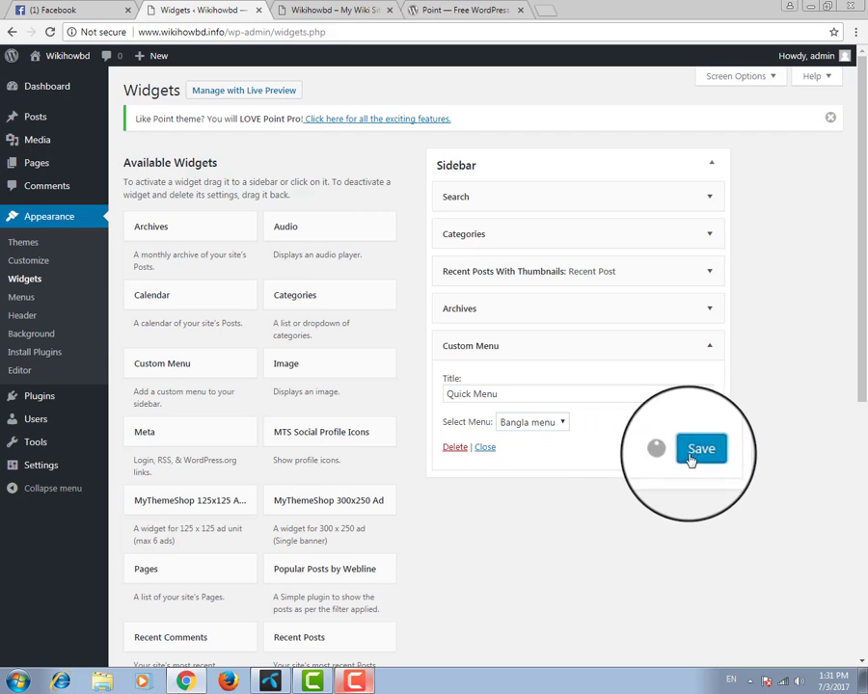
{"action": "left_click", "coordinate": [492, 449]}
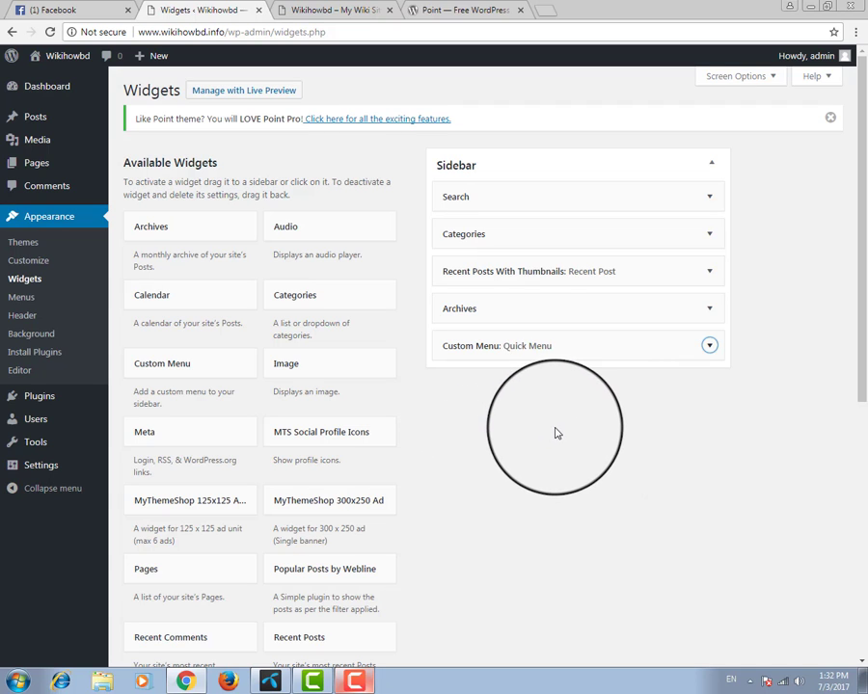
Step: Add the Popular Posts by Webline widget below Custom Menu in the Sidebar and set its number of posts to 09
{"action": "scroll", "coordinate": [556, 433], "scroll_direction": "down", "scroll_amount": 1}
{"action": "left_click_drag", "start_coordinate": [394, 509], "coordinate": [531, 318]}
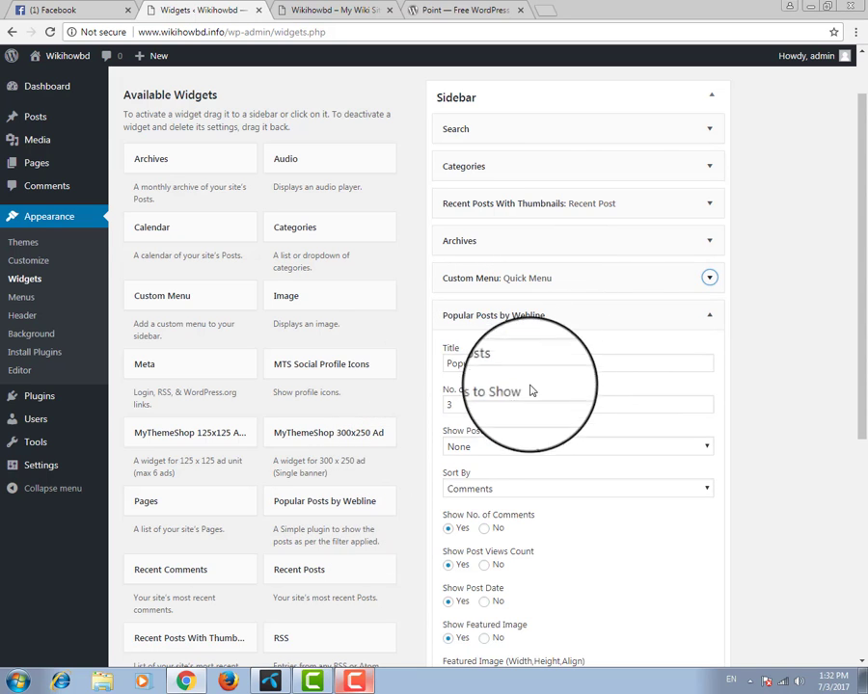
{"action": "left_click", "coordinate": [559, 364]}
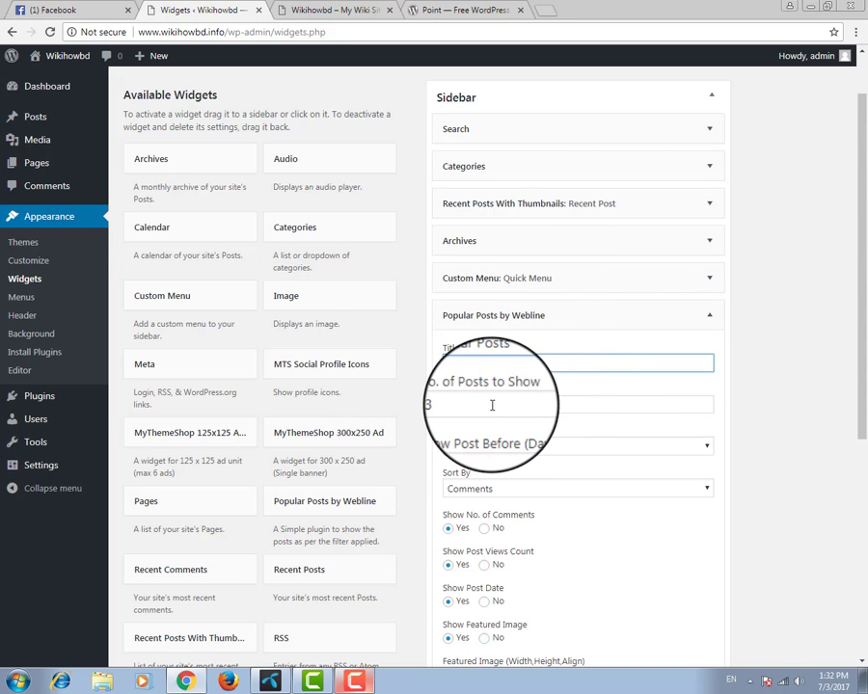
{"action": "scroll", "coordinate": [493, 405], "scroll_direction": "down", "scroll_amount": 1}
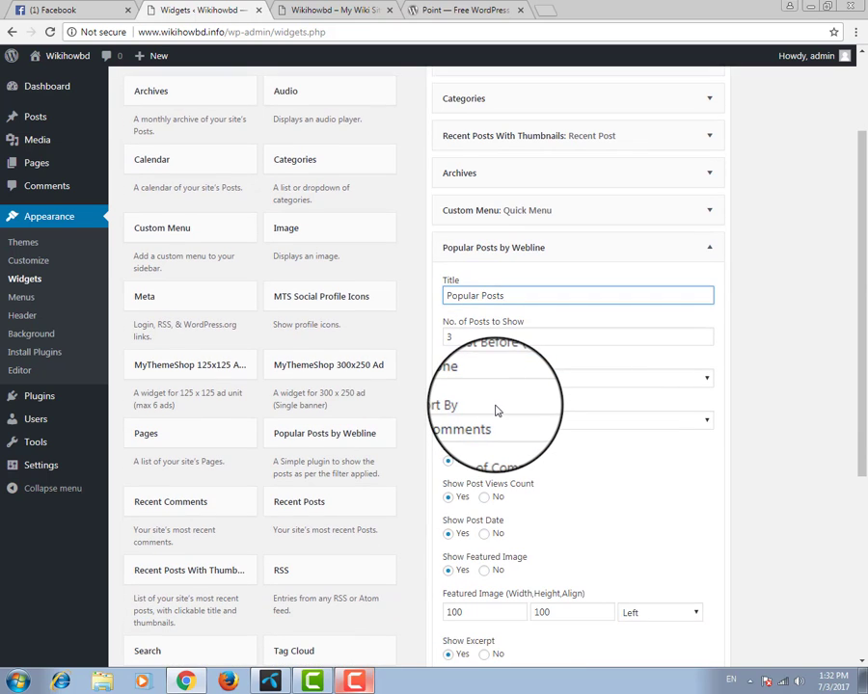
{"action": "left_click_drag", "start_coordinate": [473, 337], "coordinate": [446, 336]}
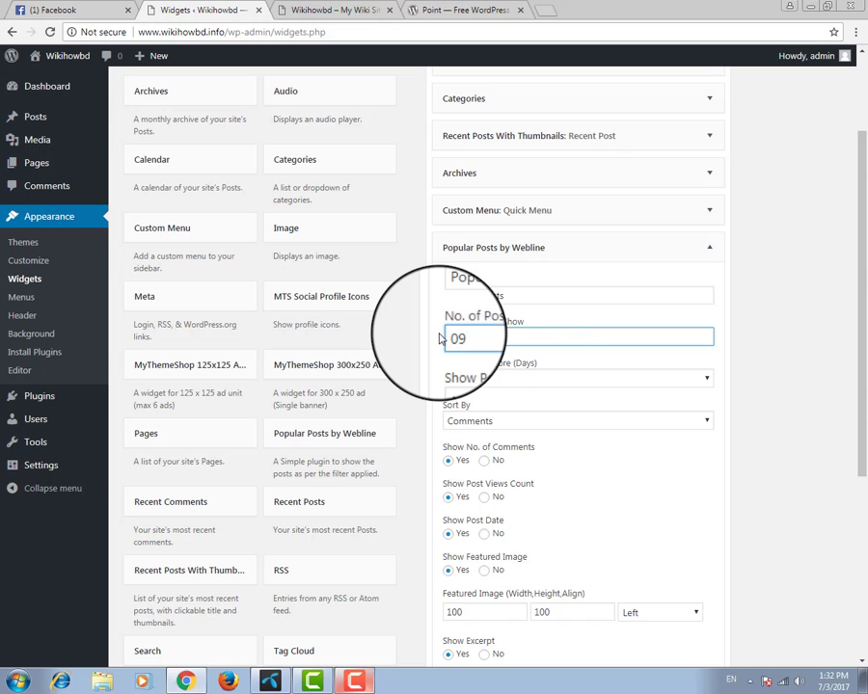
Step: Turn off the number of comments, post views count and post date in the Popular Posts widget
{"action": "scroll", "coordinate": [550, 357], "scroll_direction": "down", "scroll_amount": 2}
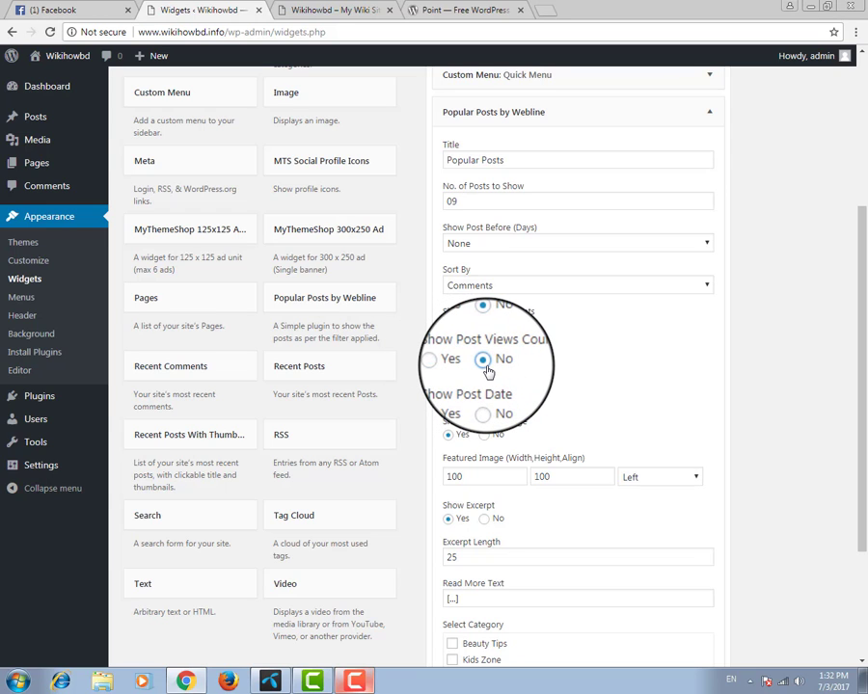
{"action": "scroll", "coordinate": [489, 366], "scroll_direction": "down", "scroll_amount": 1}
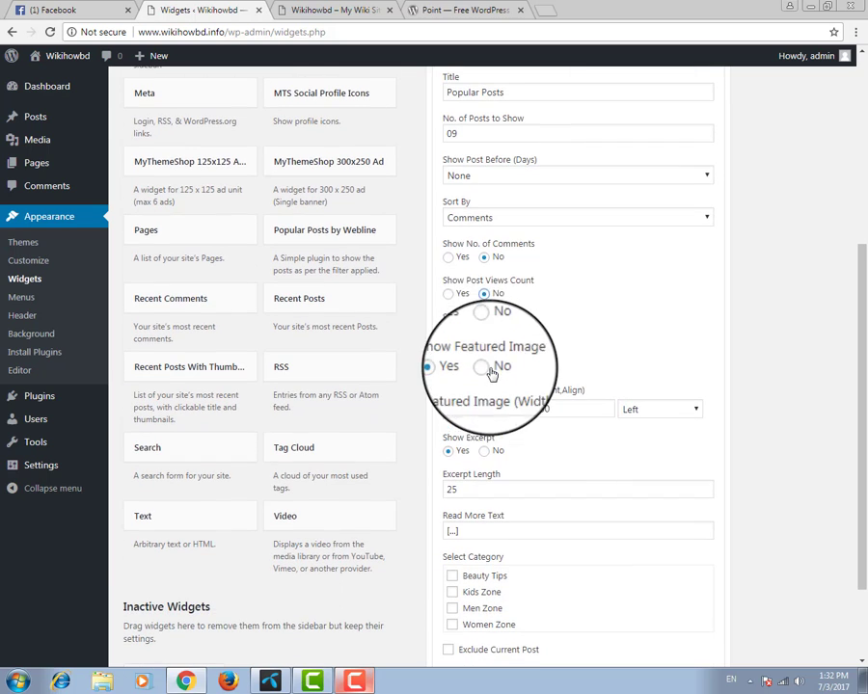
{"action": "left_click", "coordinate": [487, 334]}
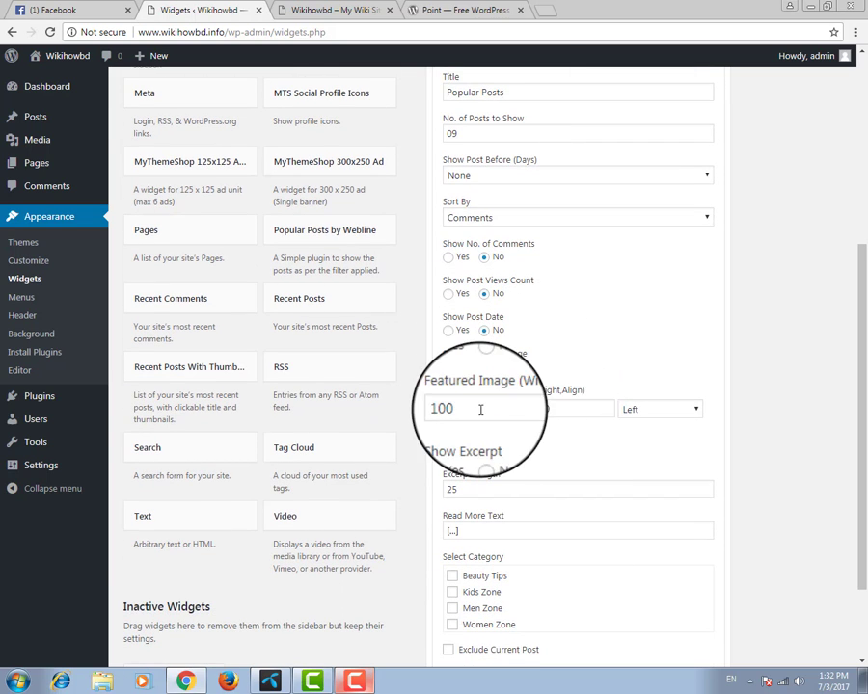
Step: Set the featured image width and height to 150 in the Popular Posts widget, keeping its alignment at Left
{"action": "left_click_drag", "start_coordinate": [475, 409], "coordinate": [428, 409]}
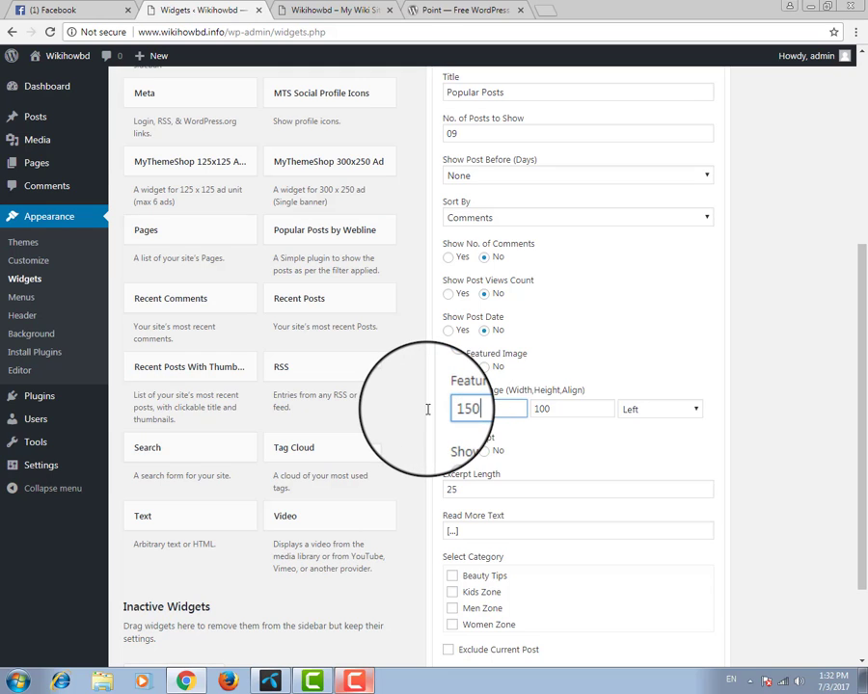
{"action": "type", "text": "150"}
{"action": "left_click_drag", "start_coordinate": [560, 411], "coordinate": [523, 412]}
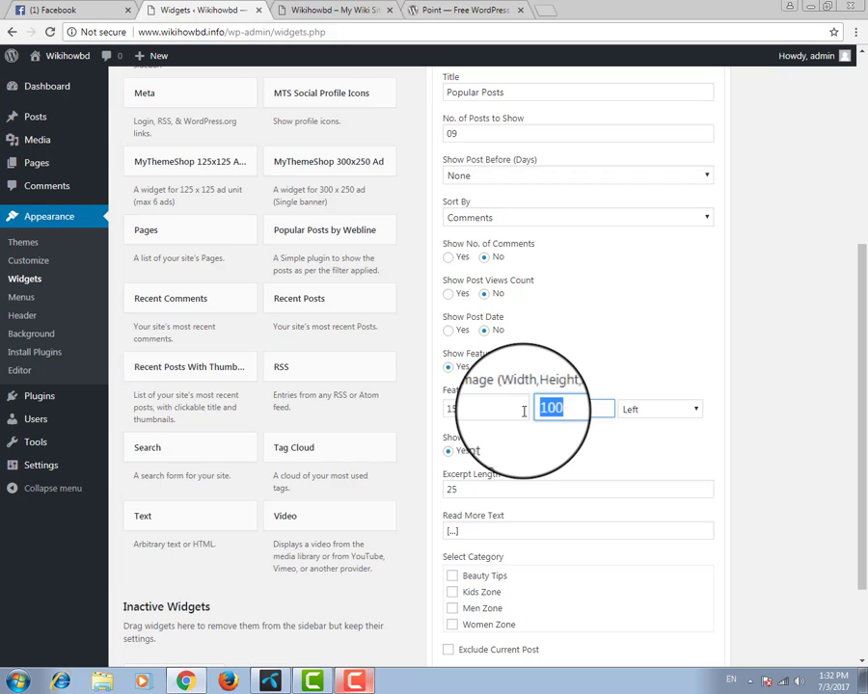
{"action": "type", "text": "150"}
{"action": "scroll", "coordinate": [579, 405], "scroll_direction": "down", "scroll_amount": 1}
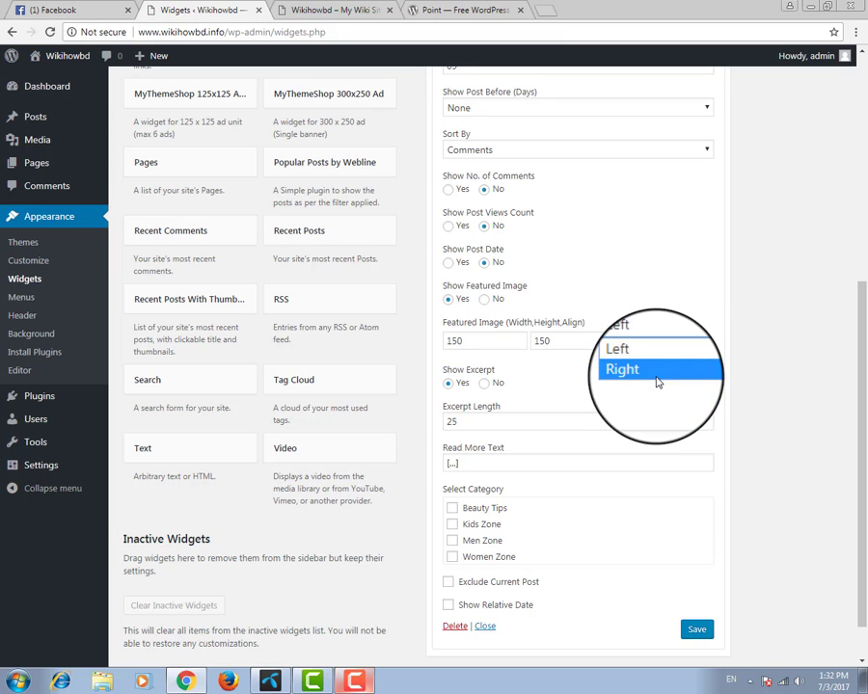
{"action": "left_click", "coordinate": [646, 360]}
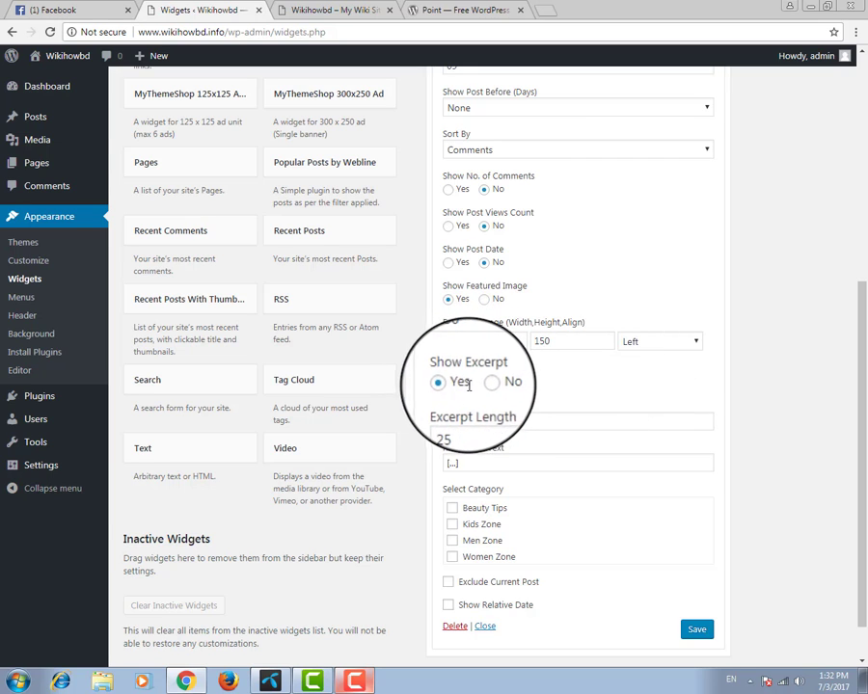
Step: Set the Popular Posts widget's read more text to "[Read More]", then save and close the widget
{"action": "scroll", "coordinate": [471, 384], "scroll_direction": "down", "scroll_amount": 1}
{"action": "left_click", "coordinate": [472, 414]}
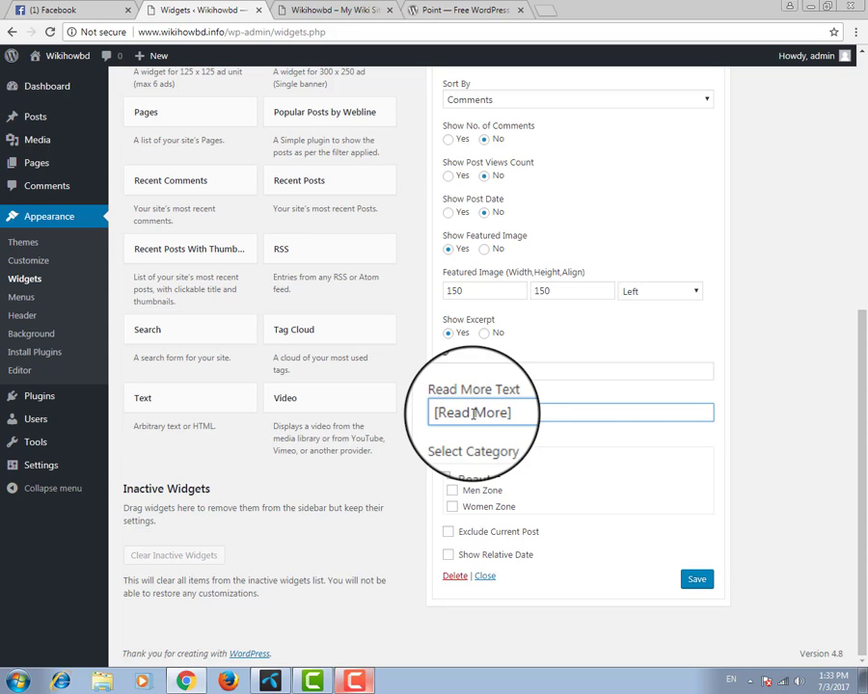
{"action": "left_click", "coordinate": [697, 580]}
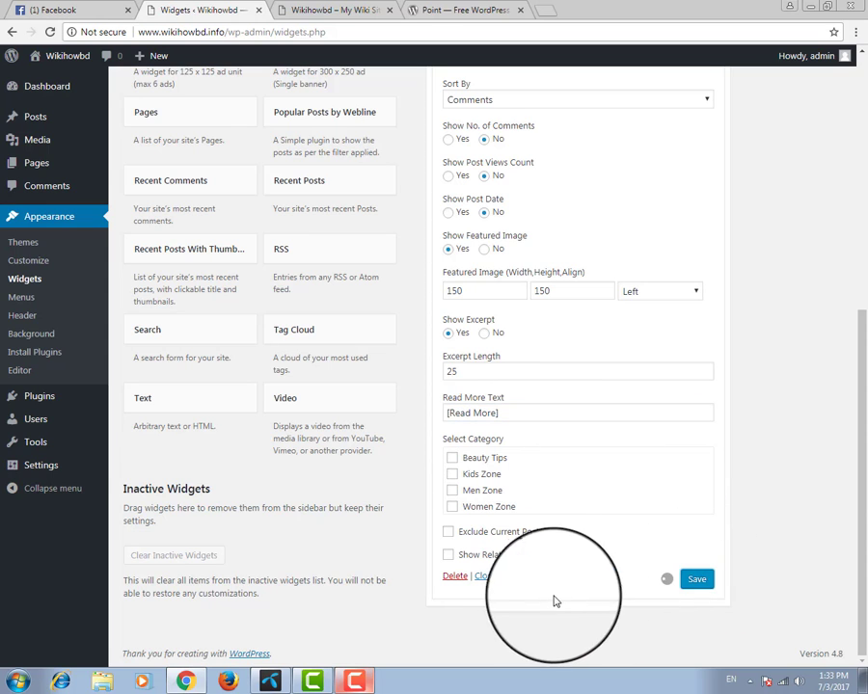
{"action": "left_click", "coordinate": [482, 576]}
Step: Reload the Wikihowbd home page and examine the new sidebar widgets and the length of the sidebar against the post list
{"action": "left_click", "coordinate": [318, 11]}
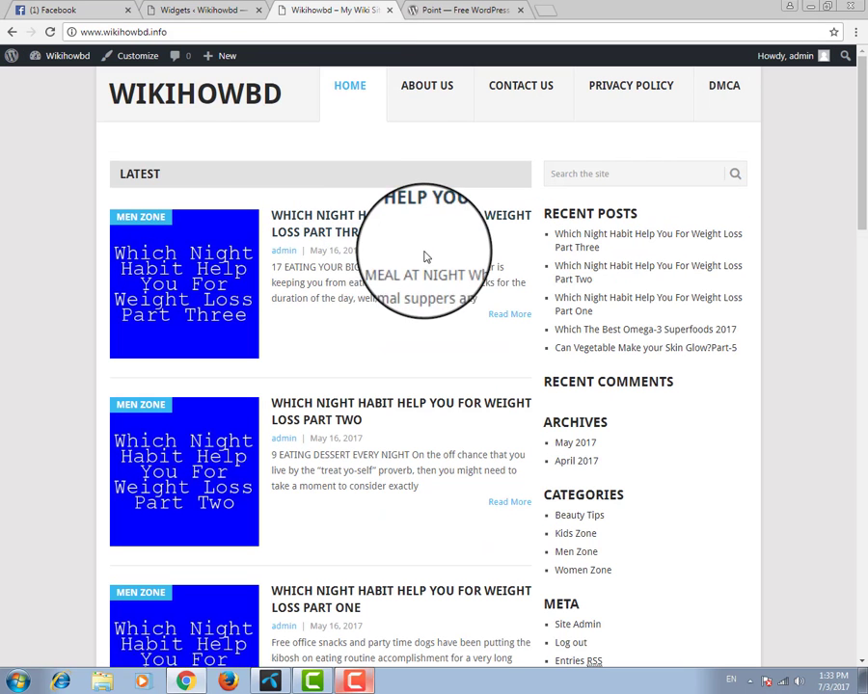
{"action": "left_click", "coordinate": [228, 113]}
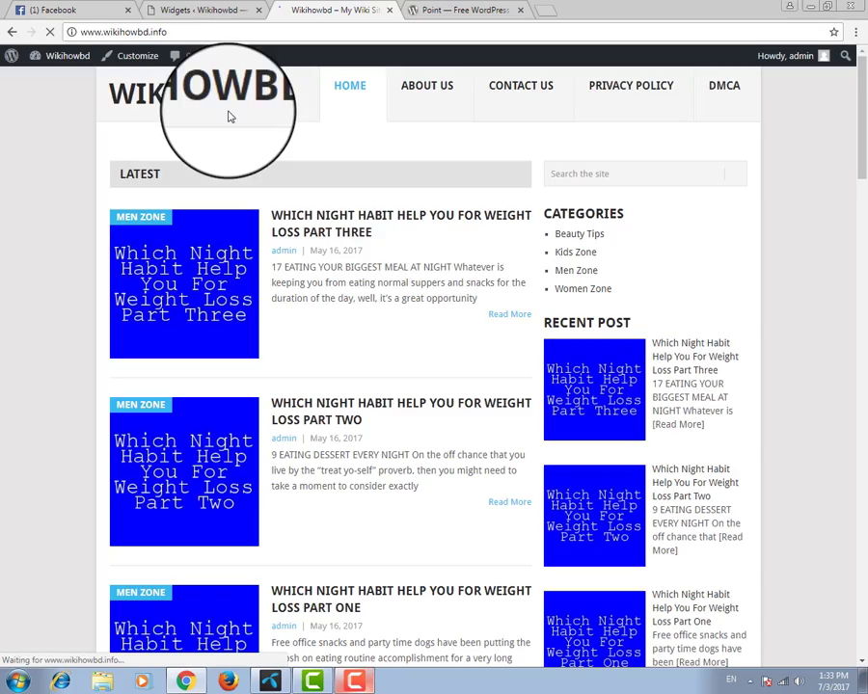
{"action": "scroll", "coordinate": [490, 242], "scroll_direction": "down", "scroll_amount": 10}
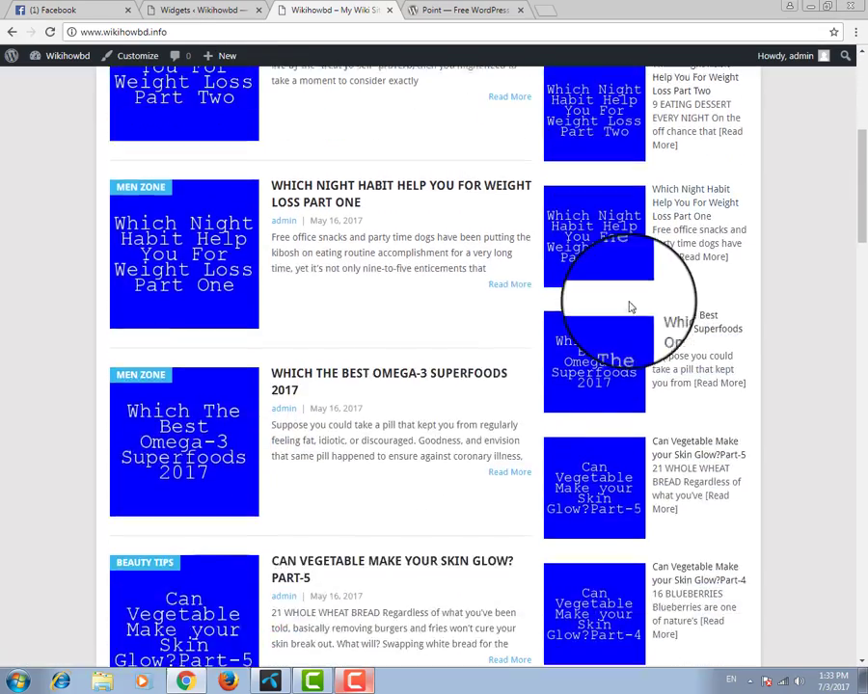
{"action": "scroll", "coordinate": [627, 323], "scroll_direction": "down", "scroll_amount": 11}
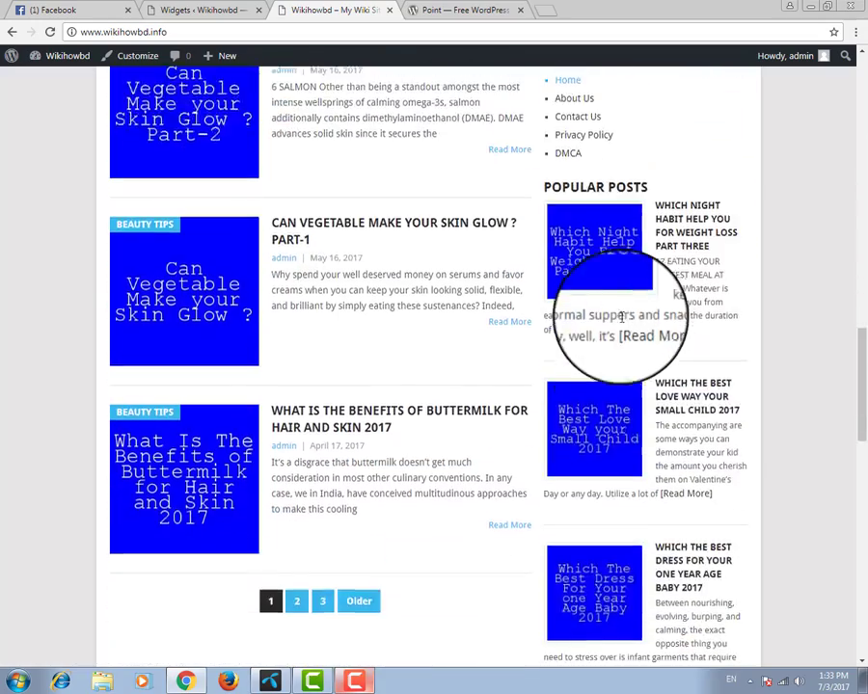
{"action": "scroll", "coordinate": [623, 325], "scroll_direction": "down", "scroll_amount": 8}
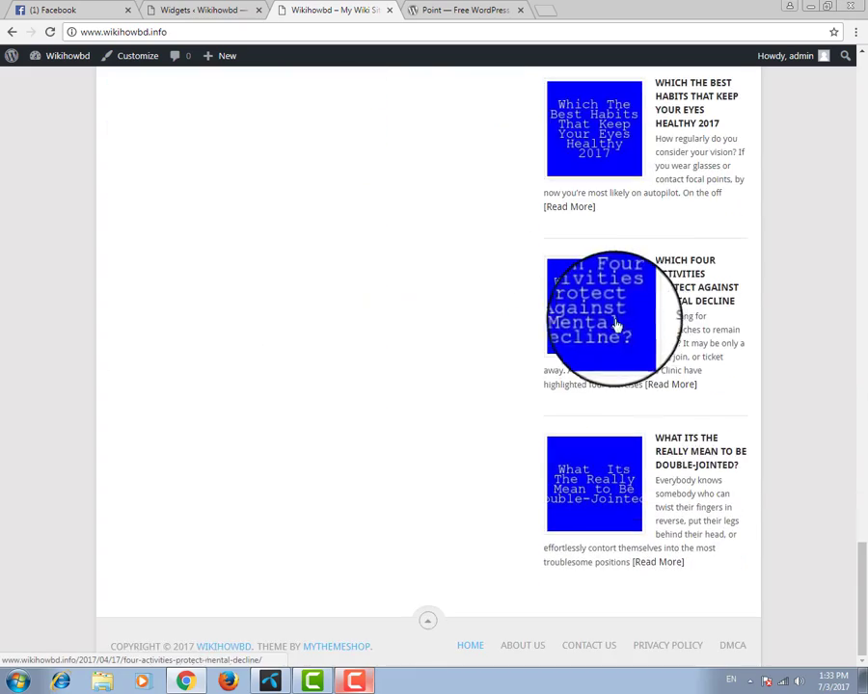
{"action": "scroll", "coordinate": [483, 386], "scroll_direction": "up", "scroll_amount": 2}
{"action": "scroll", "coordinate": [439, 403], "scroll_direction": "up", "scroll_amount": 6}
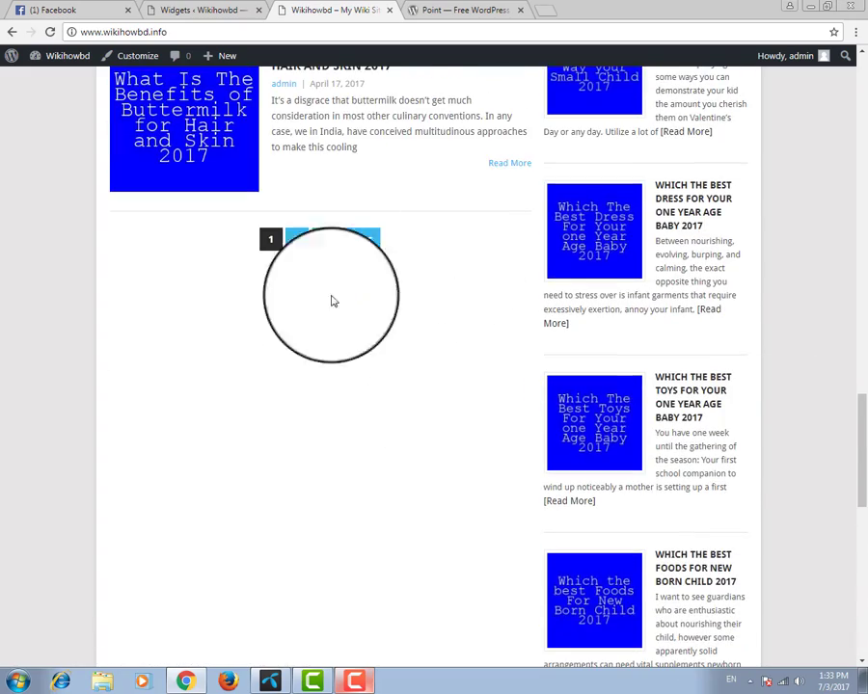
{"action": "scroll", "coordinate": [409, 408], "scroll_direction": "down", "scroll_amount": 9}
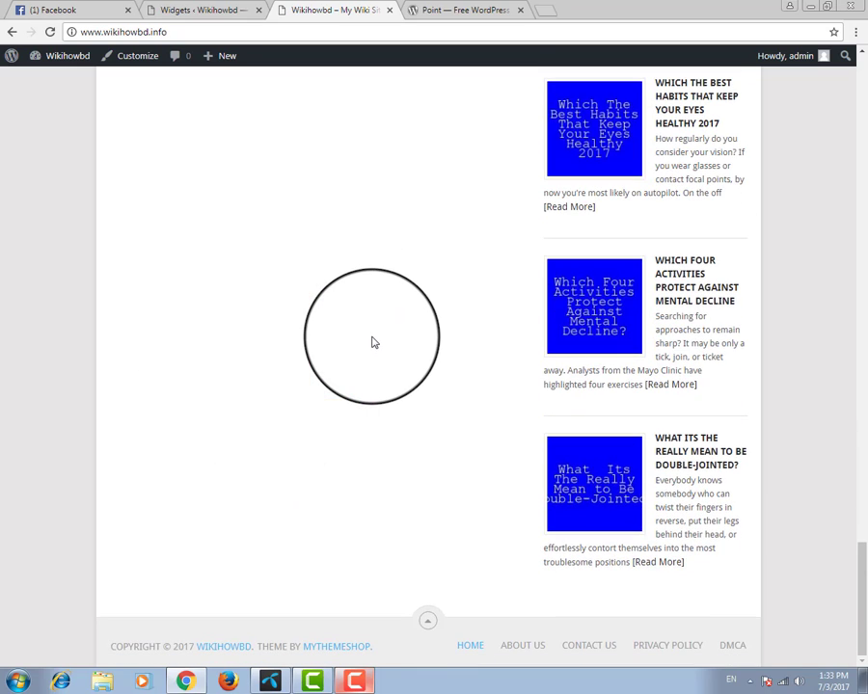
{"action": "scroll", "coordinate": [380, 321], "scroll_direction": "up", "scroll_amount": 5}
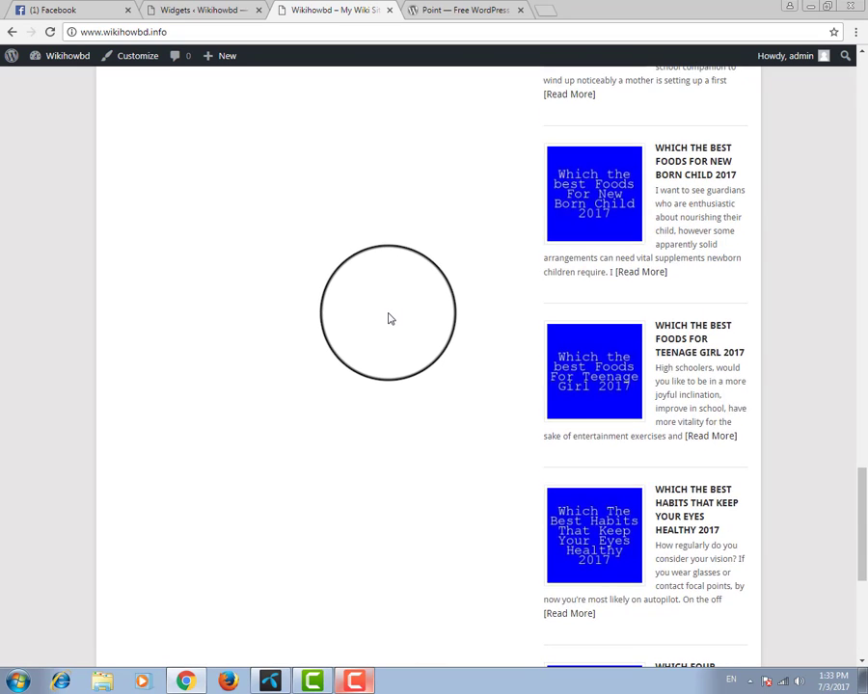
{"action": "scroll", "coordinate": [396, 309], "scroll_direction": "up", "scroll_amount": 2}
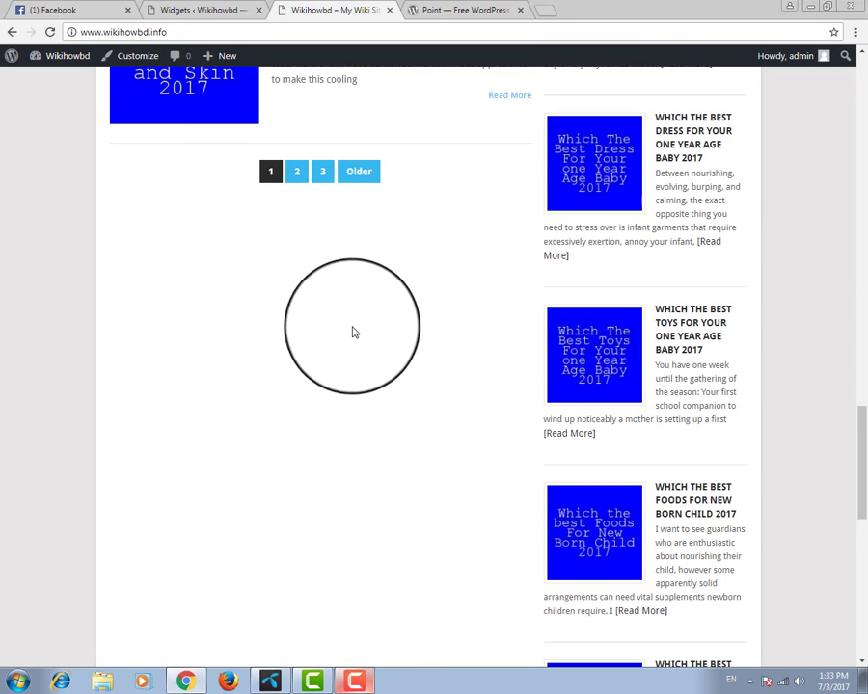
{"action": "scroll", "coordinate": [353, 326], "scroll_direction": "down", "scroll_amount": 1}
Step: In the Reading Settings, set blog pages to show at most 20 posts and syndication feeds 20 items, and save the changes
{"action": "left_click", "coordinate": [203, 11]}
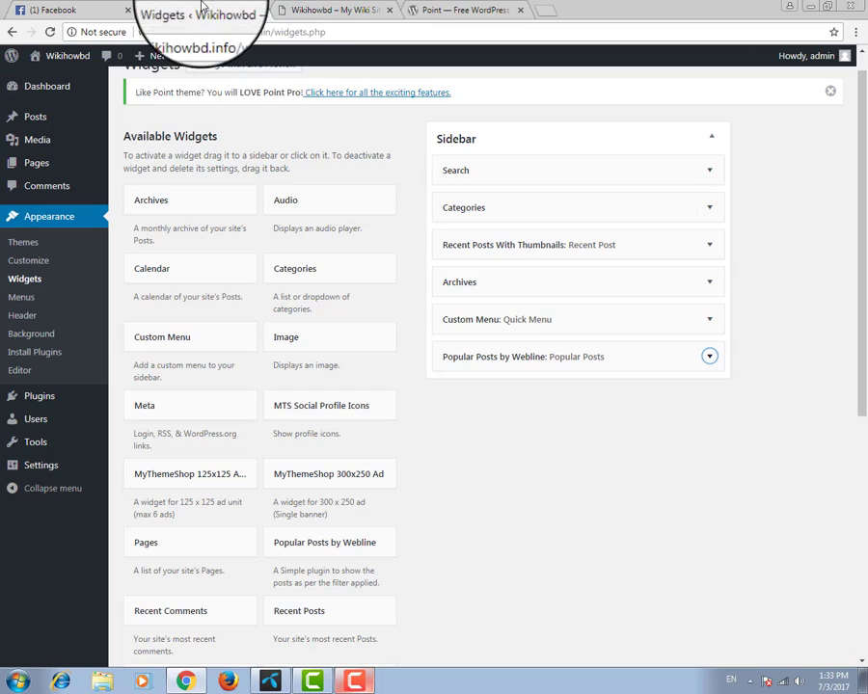
{"action": "scroll", "coordinate": [65, 419], "scroll_direction": "down", "scroll_amount": 1}
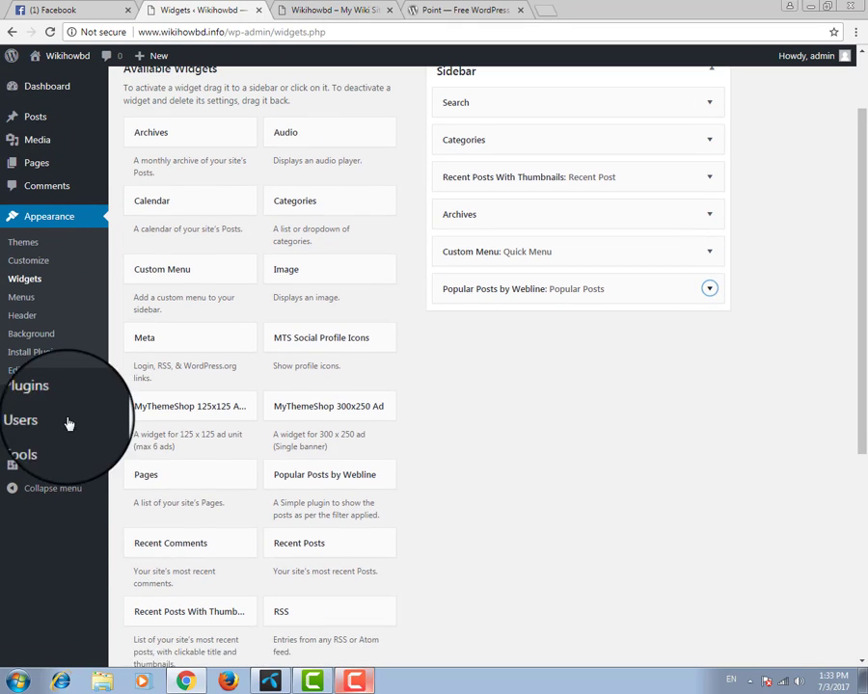
{"action": "mouse_move", "coordinate": [50, 474]}
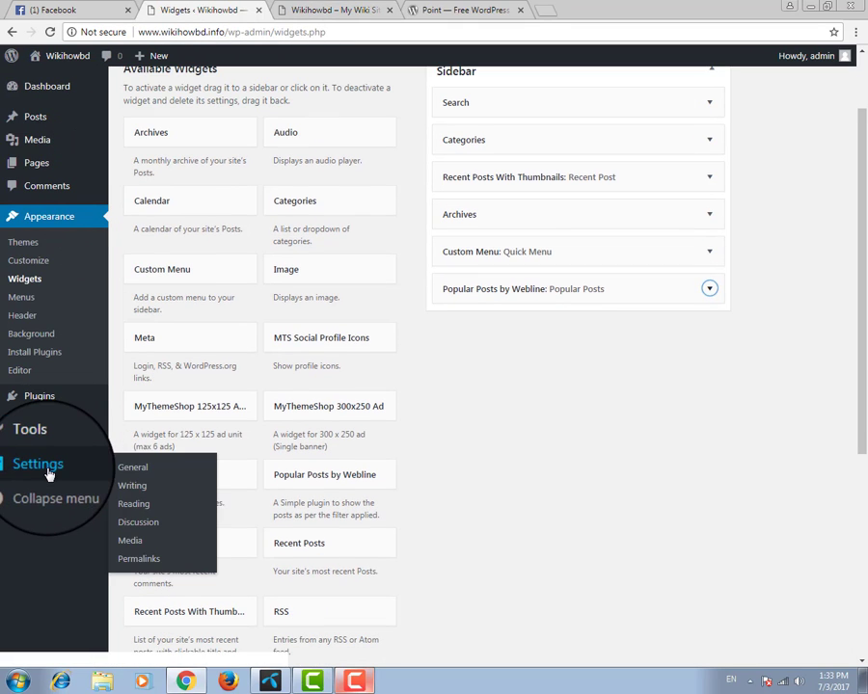
{"action": "left_click", "coordinate": [133, 503]}
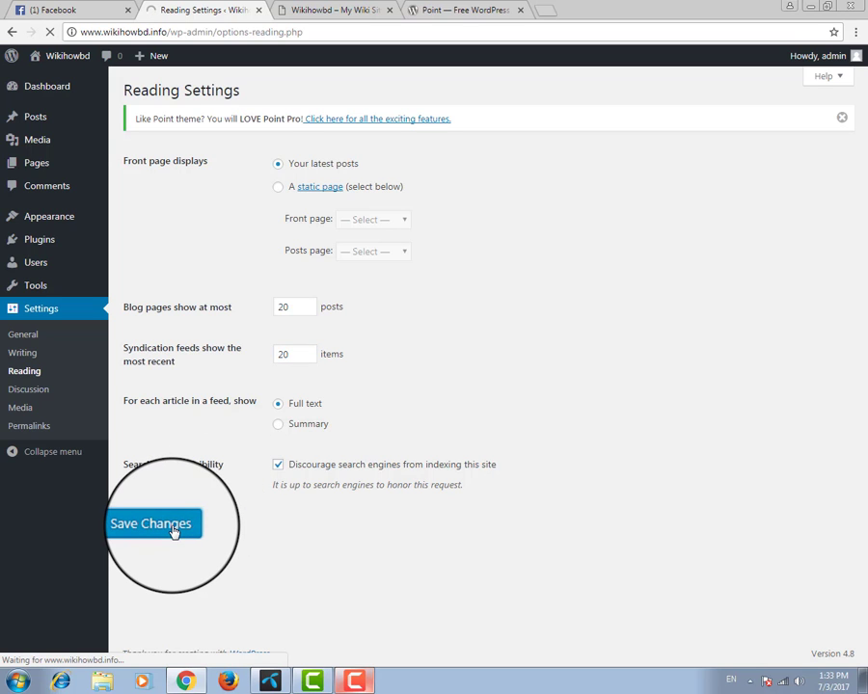
Step: Reload the Wikihowbd home page and review the longer post list alongside the sidebar widgets
{"action": "left_click", "coordinate": [328, 10]}
{"action": "right_click", "coordinate": [289, 148]}
{"action": "left_click", "coordinate": [346, 186]}
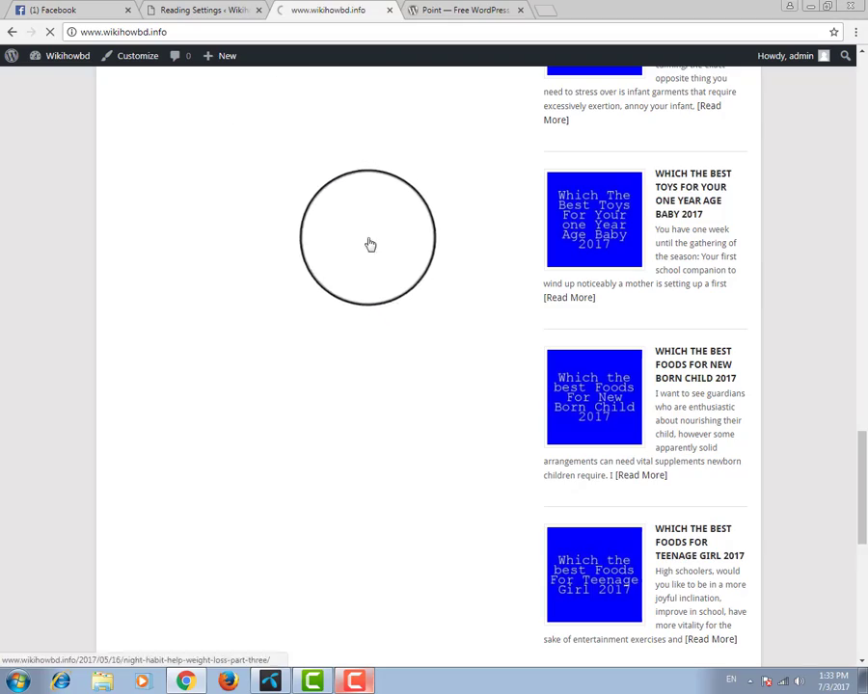
{"action": "scroll", "coordinate": [408, 249], "scroll_direction": "down", "scroll_amount": 15}
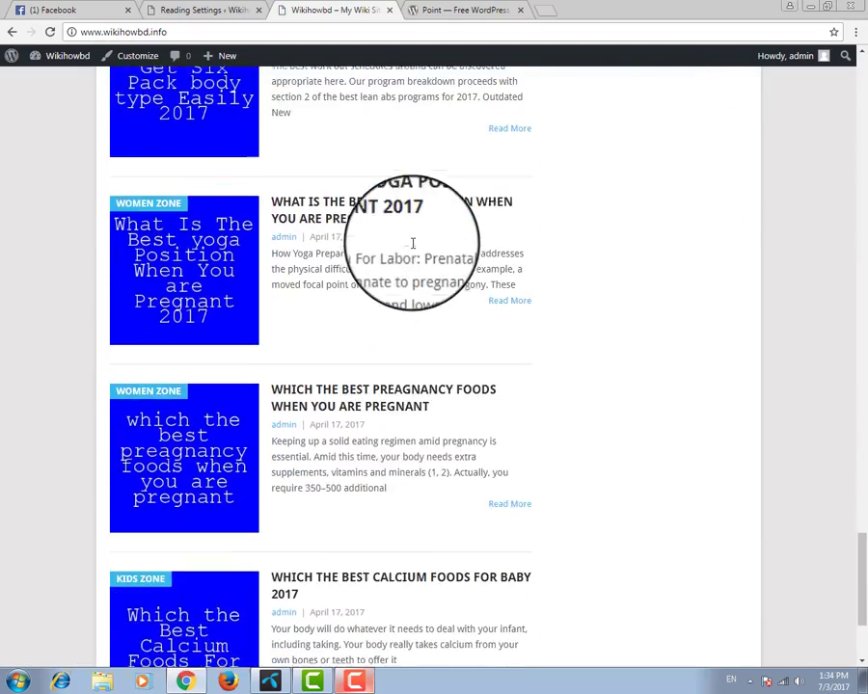
{"action": "scroll", "coordinate": [436, 280], "scroll_direction": "up", "scroll_amount": 8}
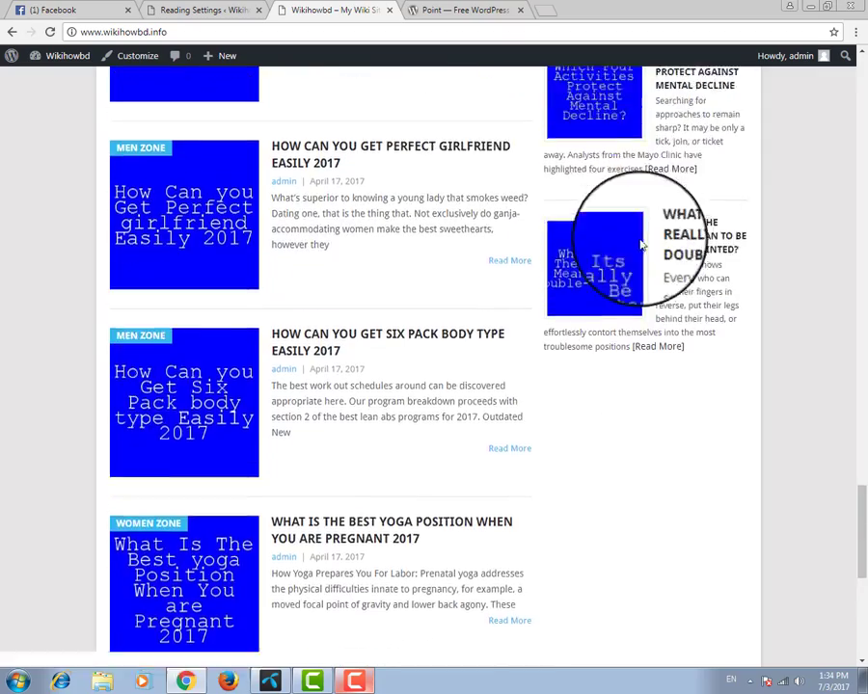
{"action": "scroll", "coordinate": [648, 323], "scroll_direction": "up", "scroll_amount": 8}
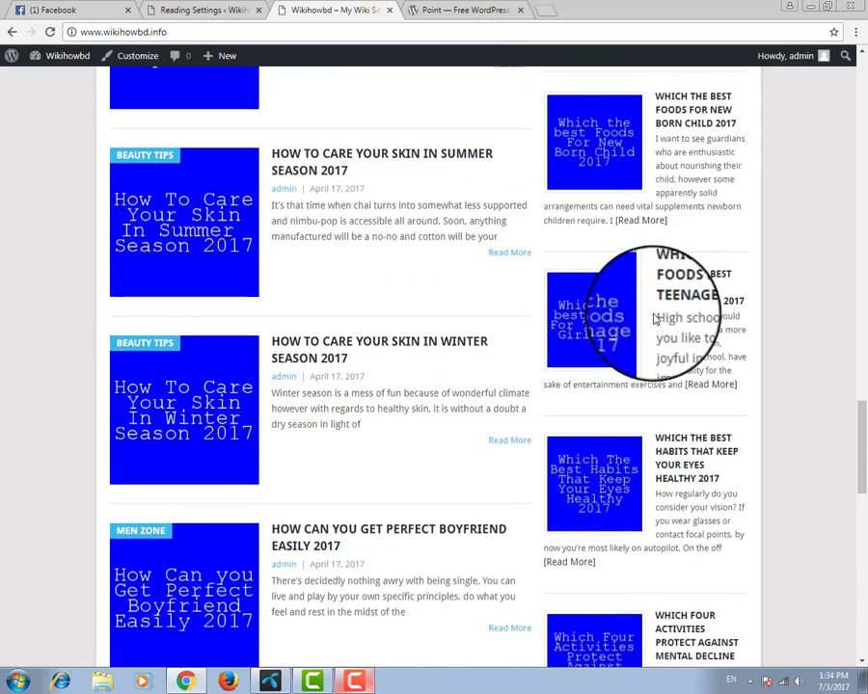
{"action": "scroll", "coordinate": [654, 318], "scroll_direction": "up", "scroll_amount": 8}
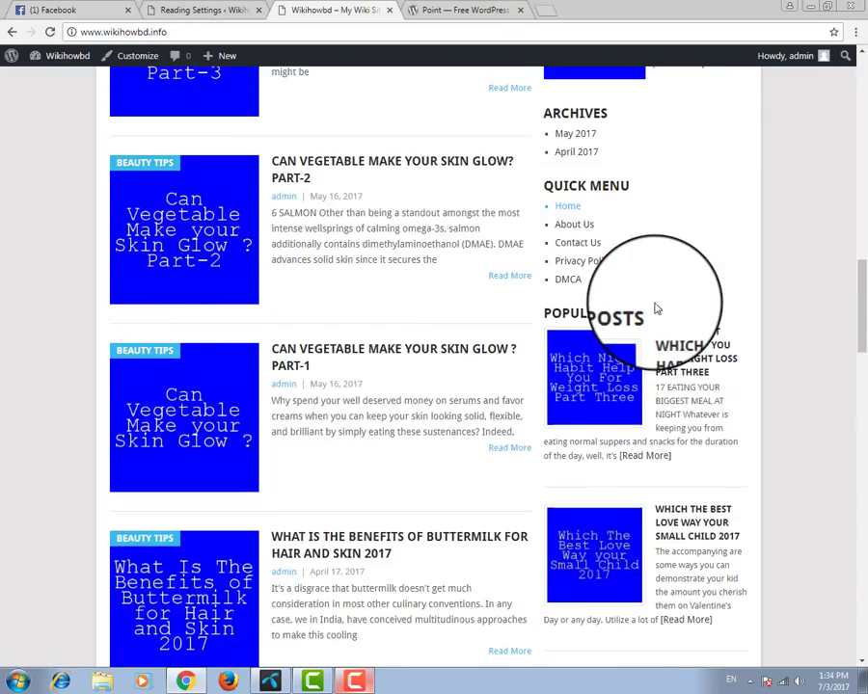
{"action": "scroll", "coordinate": [783, 408], "scroll_direction": "up", "scroll_amount": 10}
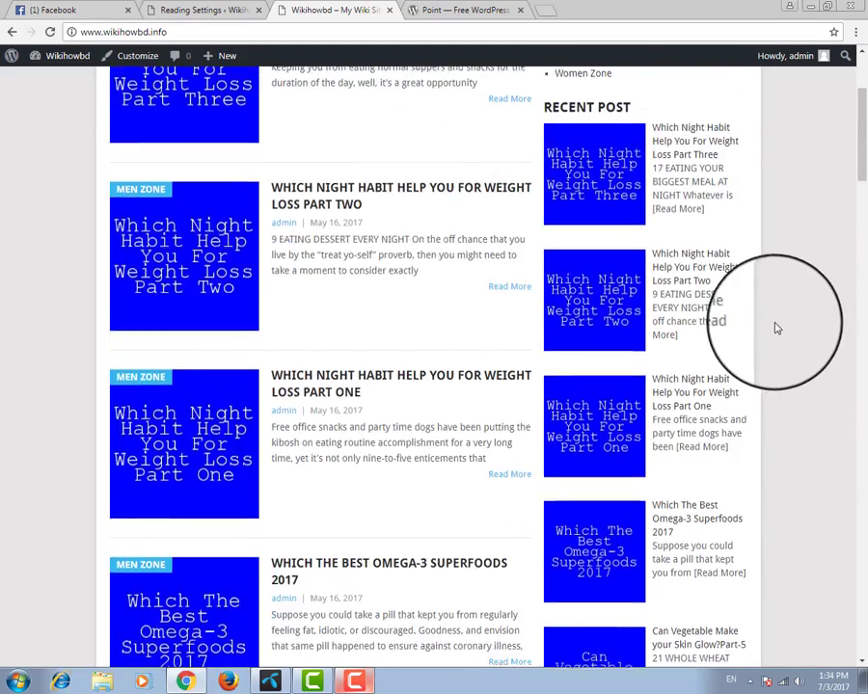
Step: Compare where the Popular Posts widget ends with where the post list and pagination end on the home page
{"action": "scroll", "coordinate": [725, 324], "scroll_direction": "down", "scroll_amount": 10}
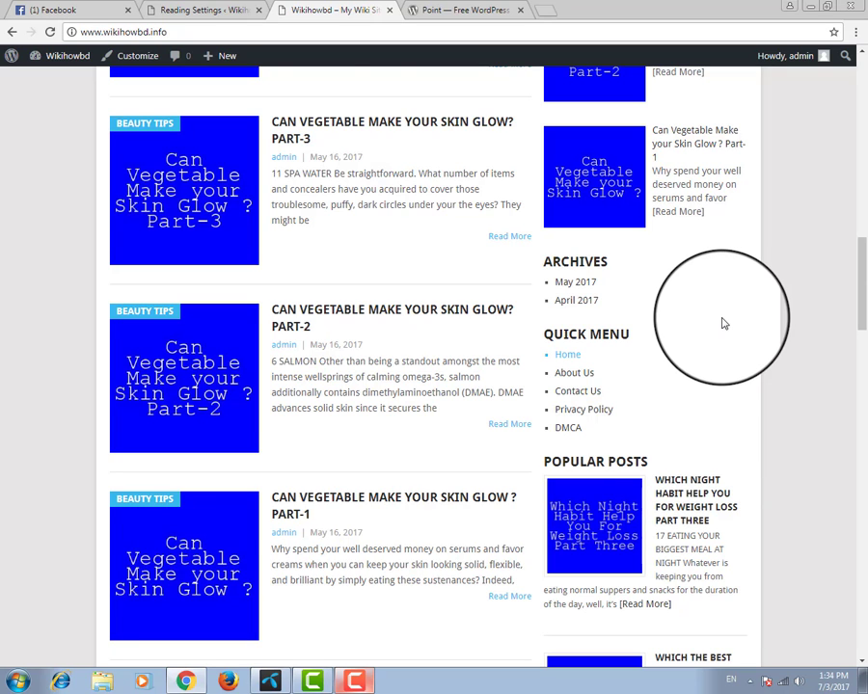
{"action": "scroll", "coordinate": [725, 324], "scroll_direction": "down", "scroll_amount": 15}
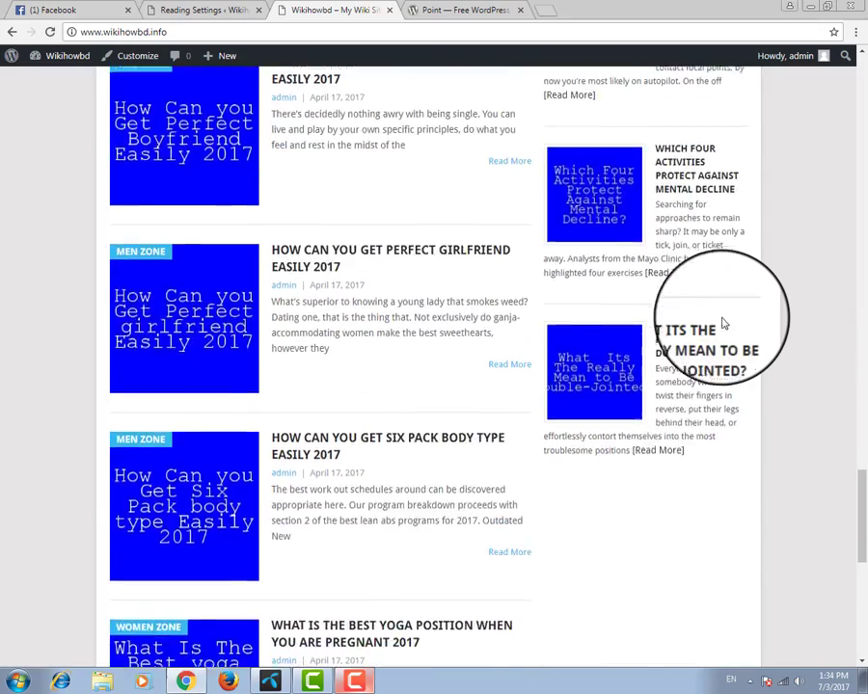
{"action": "scroll", "coordinate": [725, 324], "scroll_direction": "down", "scroll_amount": 2}
{"action": "scroll", "coordinate": [719, 338], "scroll_direction": "down", "scroll_amount": 4}
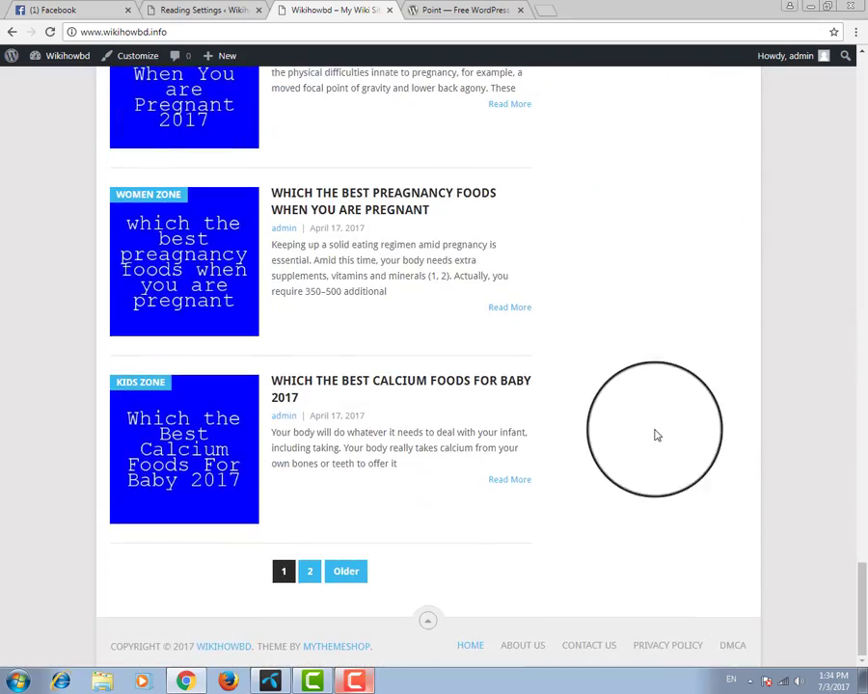
{"action": "scroll", "coordinate": [656, 429], "scroll_direction": "up", "scroll_amount": 3}
{"action": "scroll", "coordinate": [645, 333], "scroll_direction": "down", "scroll_amount": 1}
{"action": "scroll", "coordinate": [645, 333], "scroll_direction": "down", "scroll_amount": 4}
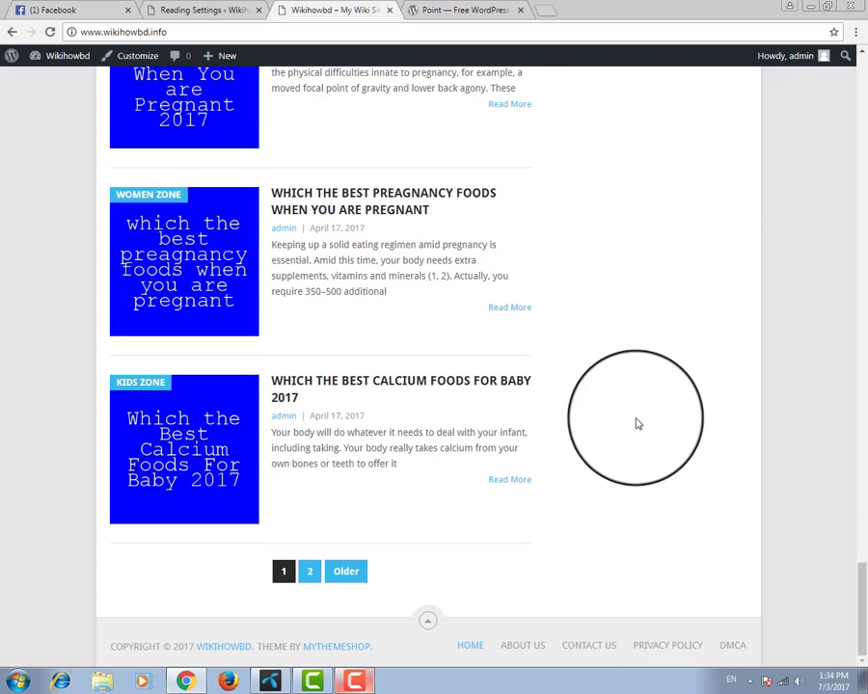
{"action": "scroll", "coordinate": [636, 420], "scroll_direction": "up", "scroll_amount": 5}
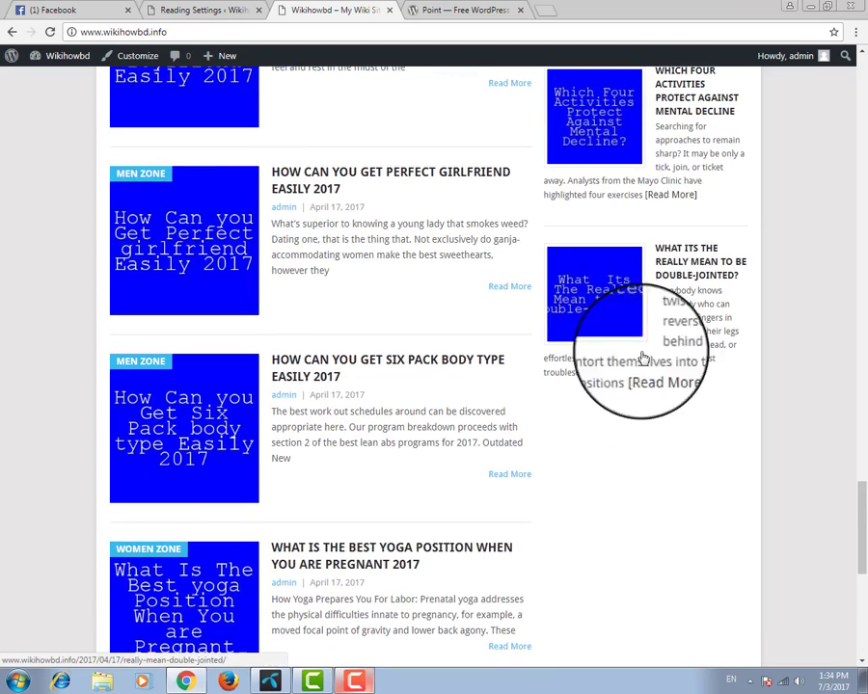
{"action": "scroll", "coordinate": [682, 469], "scroll_direction": "down", "scroll_amount": 2}
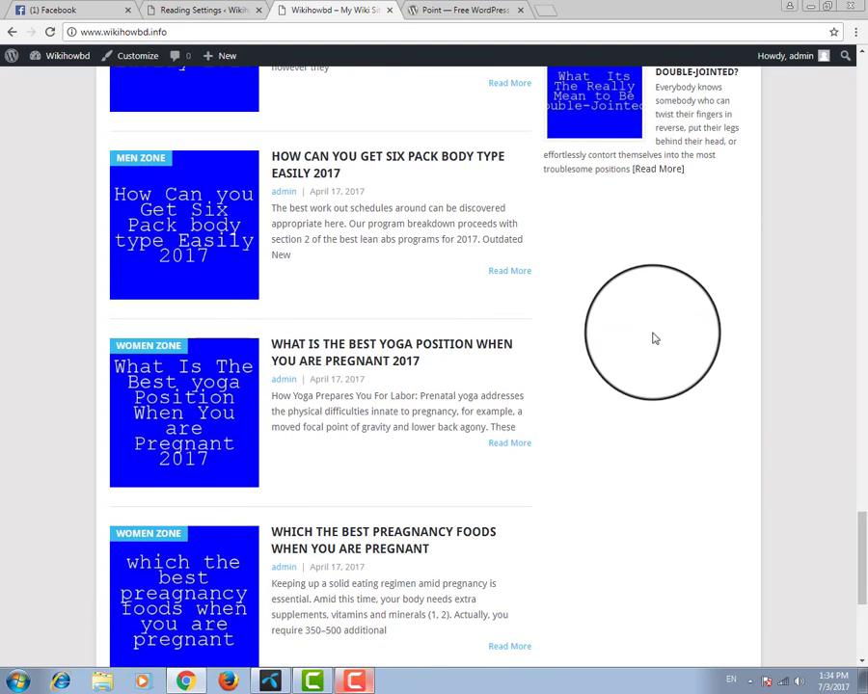
{"action": "scroll", "coordinate": [658, 337], "scroll_direction": "up", "scroll_amount": 2}
{"action": "scroll", "coordinate": [656, 333], "scroll_direction": "down", "scroll_amount": 4}
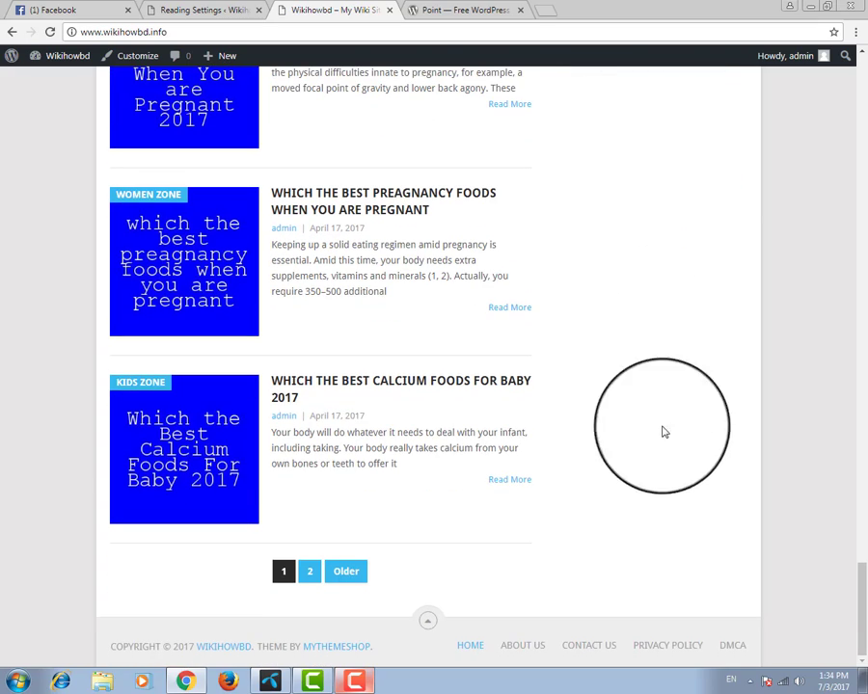
{"action": "scroll", "coordinate": [639, 336], "scroll_direction": "up", "scroll_amount": 4}
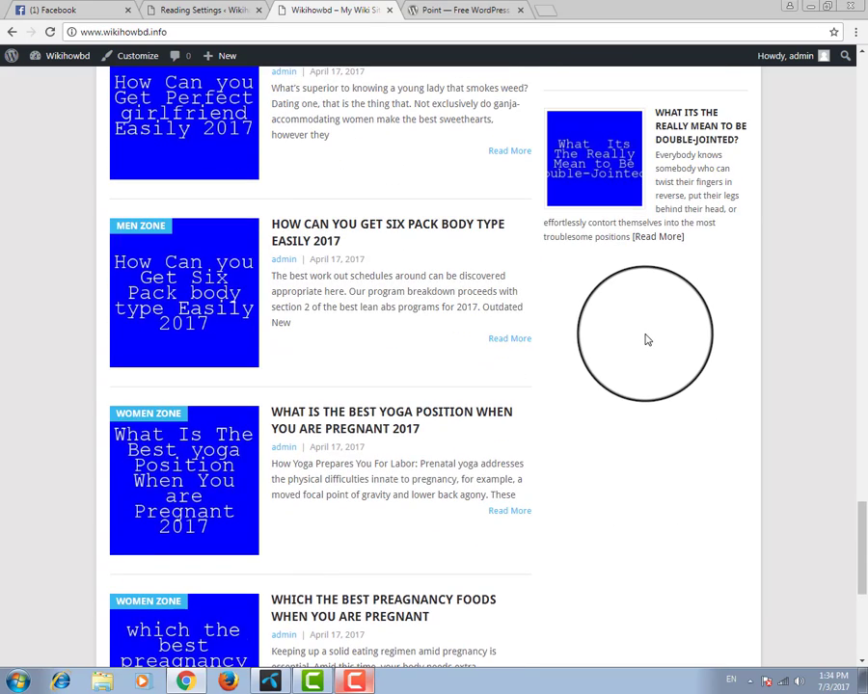
{"action": "scroll", "coordinate": [645, 268], "scroll_direction": "up", "scroll_amount": 2}
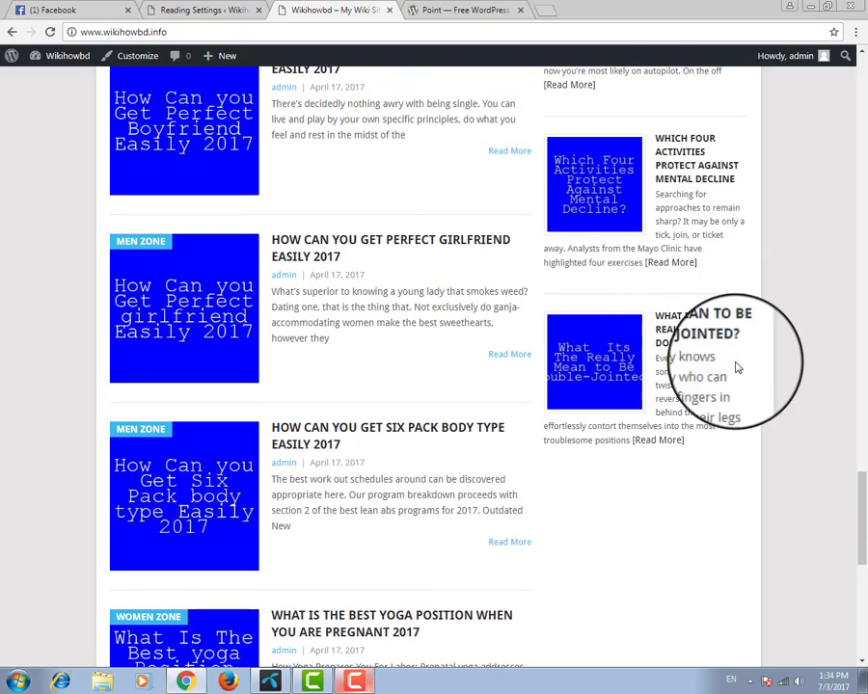
{"action": "scroll", "coordinate": [739, 369], "scroll_direction": "down", "scroll_amount": 4}
{"action": "scroll", "coordinate": [735, 362], "scroll_direction": "up", "scroll_amount": 2}
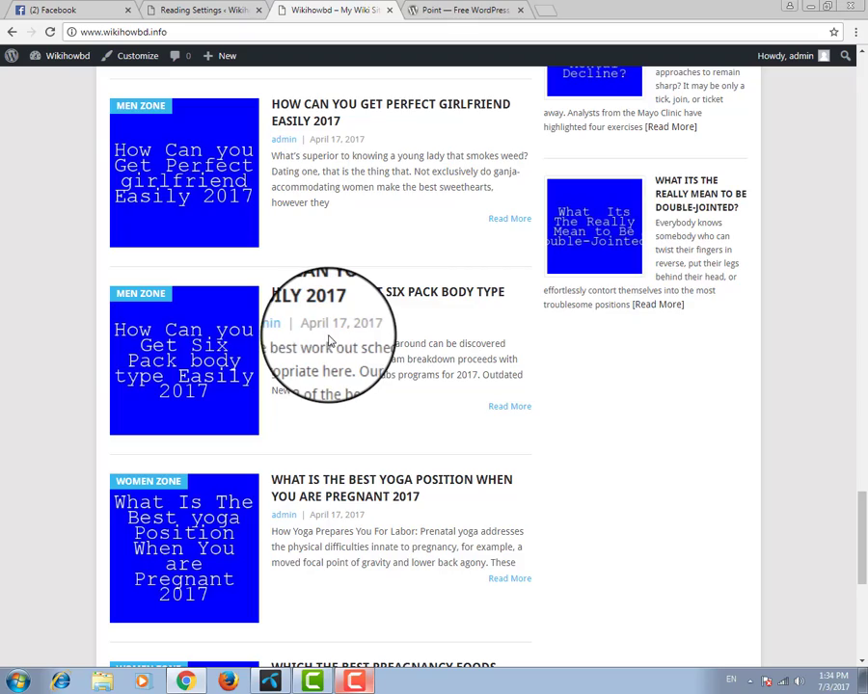
Step: Compare the ends of the post list and sidebar, set blog pages to show at most 17 posts in the Reading Settings, and save the changes
{"action": "scroll", "coordinate": [328, 340], "scroll_direction": "down", "scroll_amount": 2}
{"action": "scroll", "coordinate": [461, 288], "scroll_direction": "down", "scroll_amount": 2}
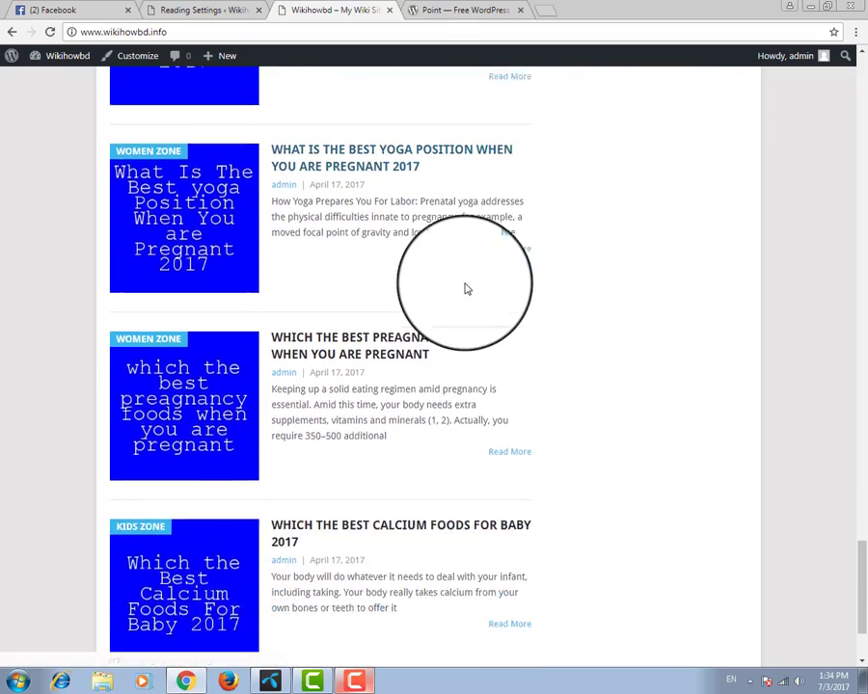
{"action": "scroll", "coordinate": [464, 288], "scroll_direction": "down", "scroll_amount": 2}
{"action": "scroll", "coordinate": [536, 575], "scroll_direction": "up", "scroll_amount": 2}
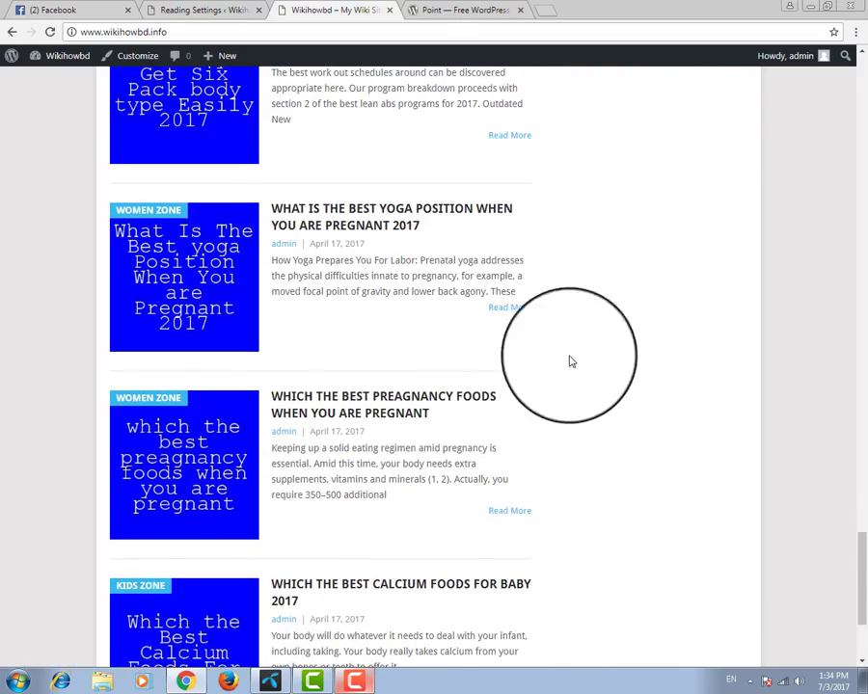
{"action": "scroll", "coordinate": [570, 362], "scroll_direction": "up", "scroll_amount": 2}
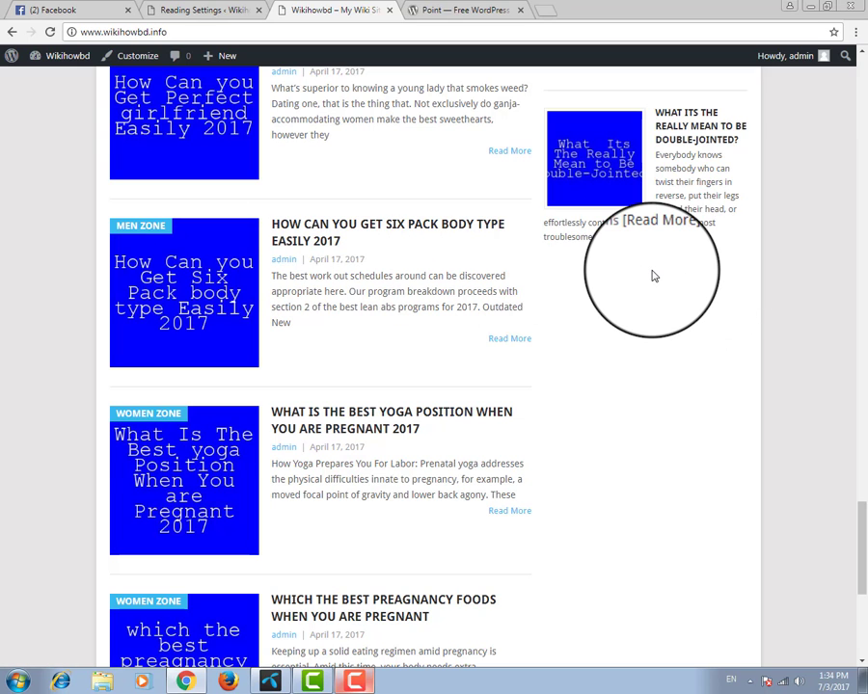
{"action": "scroll", "coordinate": [441, 256], "scroll_direction": "down", "scroll_amount": 4}
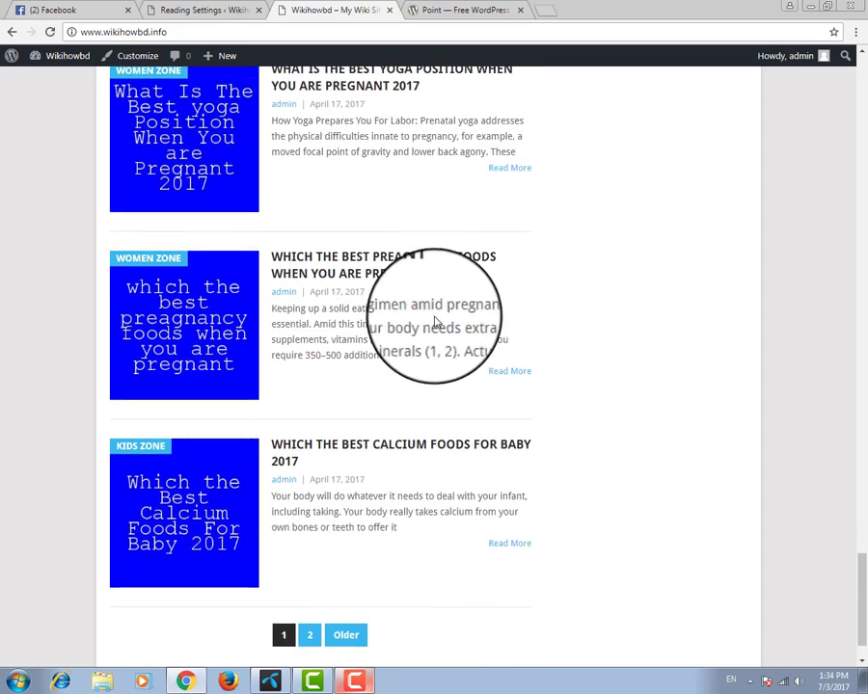
{"action": "left_click", "coordinate": [198, 11]}
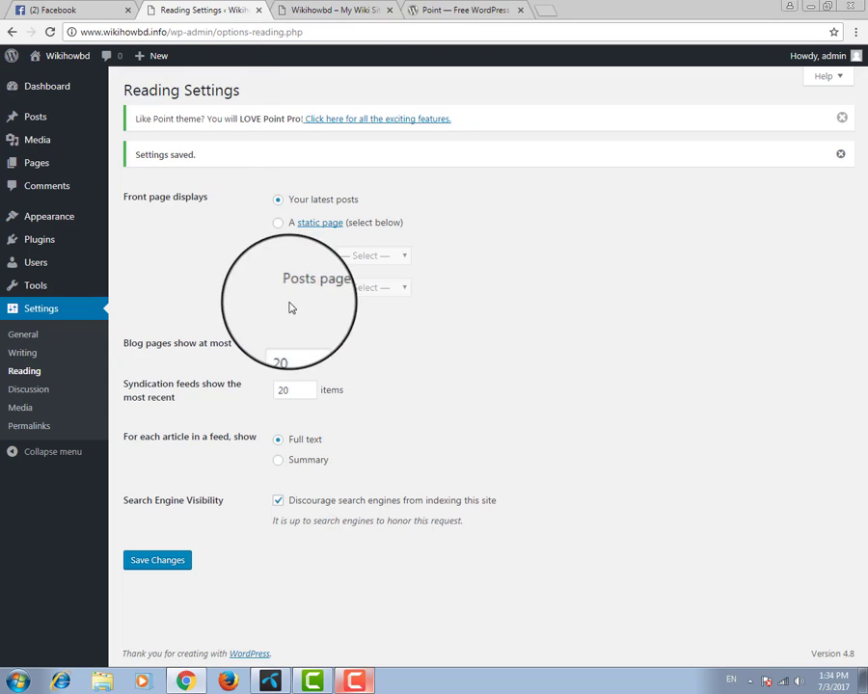
{"action": "left_click_drag", "start_coordinate": [293, 342], "coordinate": [273, 343]}
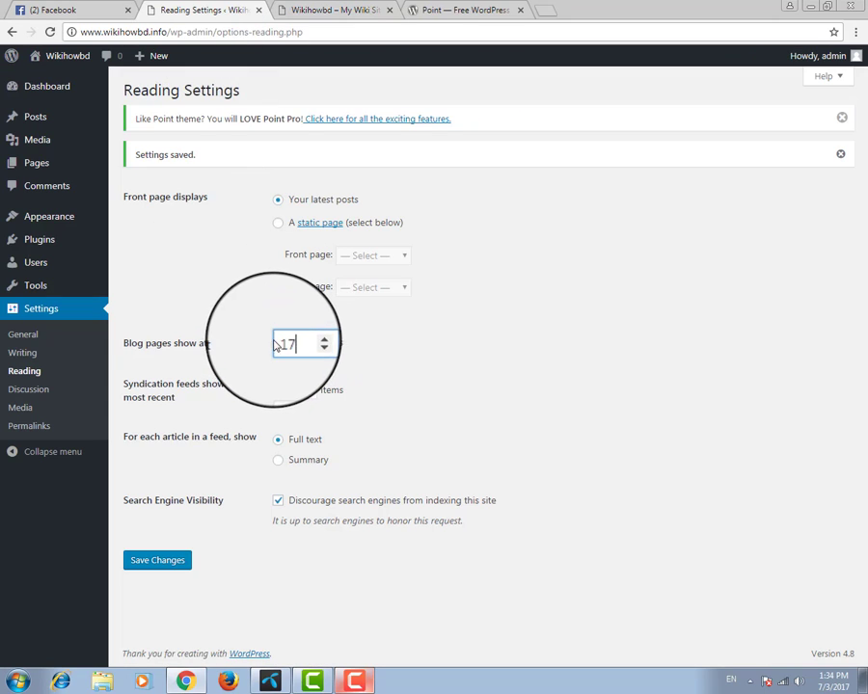
{"action": "left_click", "coordinate": [177, 562]}
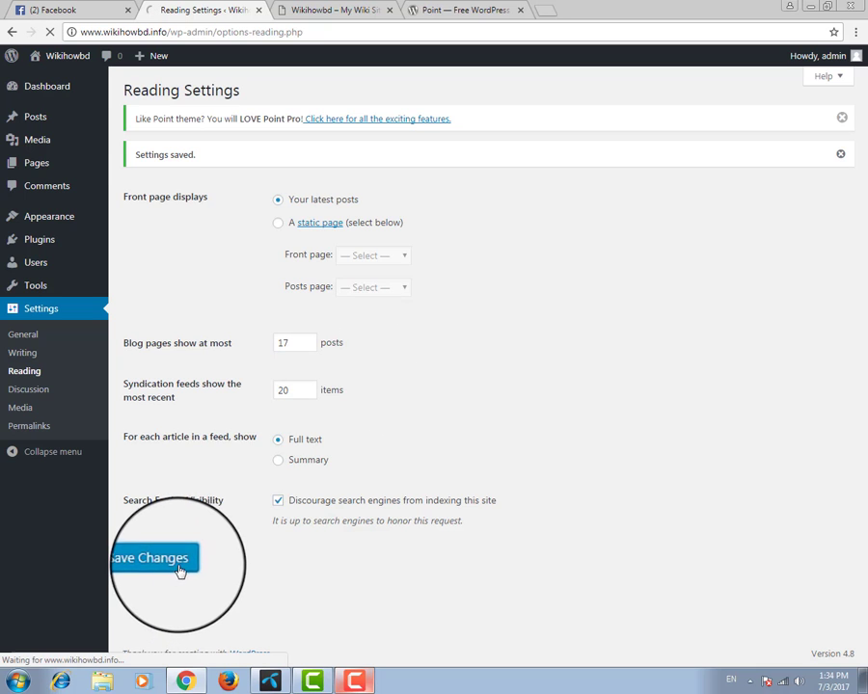
Step: Reload the Wikihowbd home page and check how the end of the post list lines up with the Popular Posts widget
{"action": "left_click", "coordinate": [312, 8]}
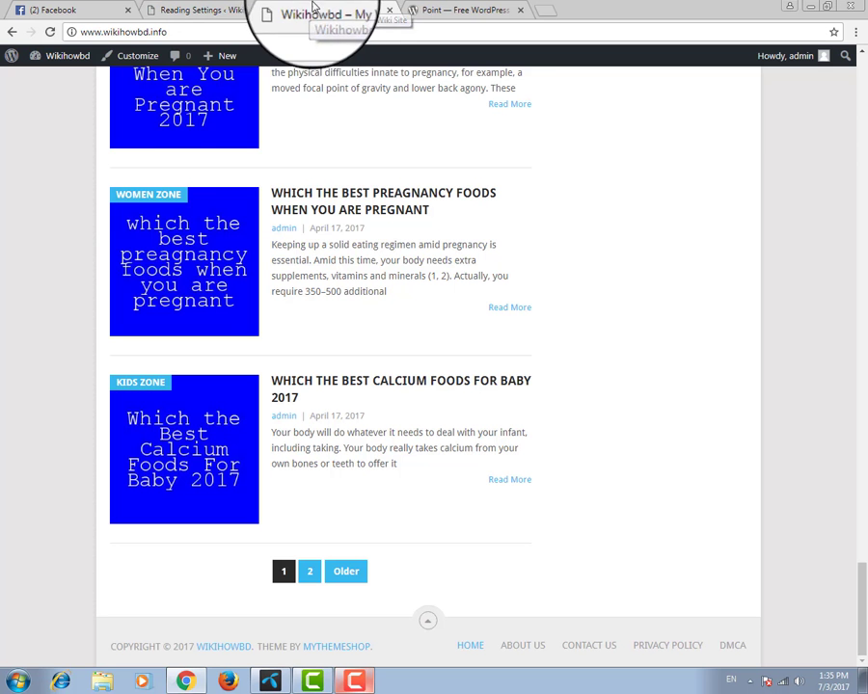
{"action": "right_click", "coordinate": [54, 175]}
{"action": "left_click", "coordinate": [84, 221]}
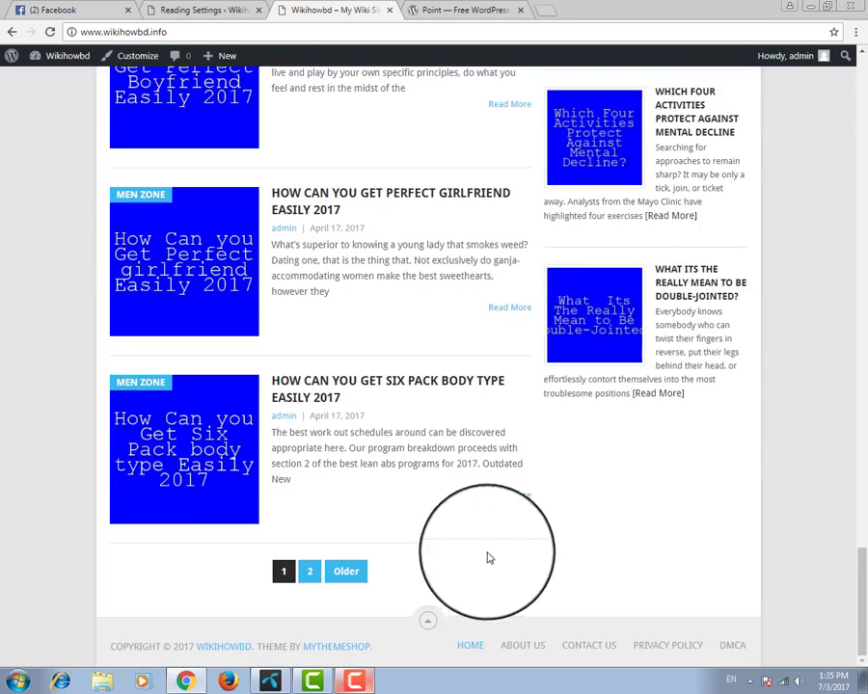
{"action": "scroll", "coordinate": [496, 455], "scroll_direction": "up", "scroll_amount": 4}
{"action": "scroll", "coordinate": [497, 455], "scroll_direction": "up", "scroll_amount": 20}
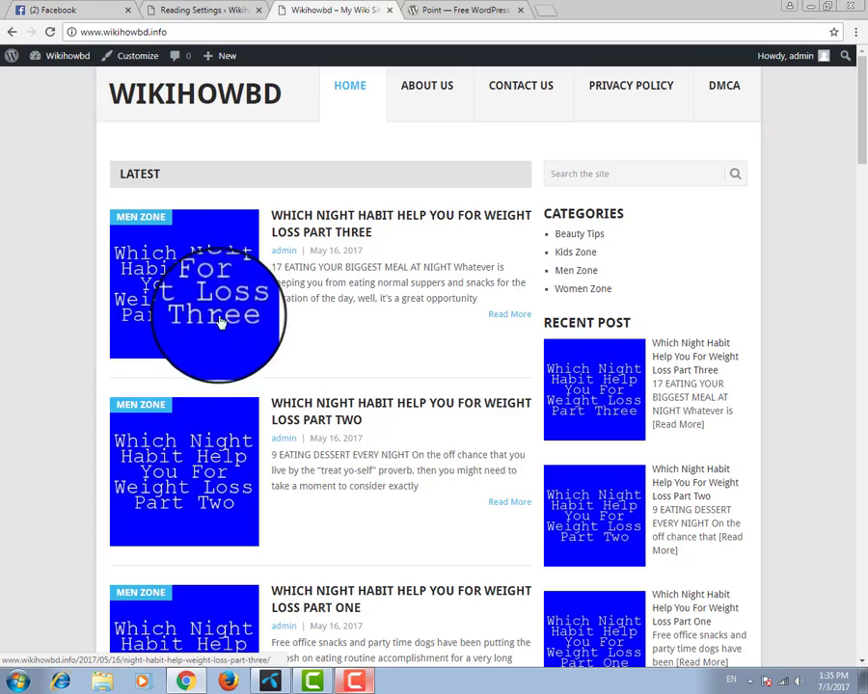
Step: Open the post "Which Night Habit Help You For Weight Loss Part Three" and review its content and URL
{"action": "scroll", "coordinate": [253, 476], "scroll_direction": "down", "scroll_amount": 2}
{"action": "scroll", "coordinate": [368, 499], "scroll_direction": "down", "scroll_amount": 4}
{"action": "scroll", "coordinate": [383, 500], "scroll_direction": "up", "scroll_amount": 5}
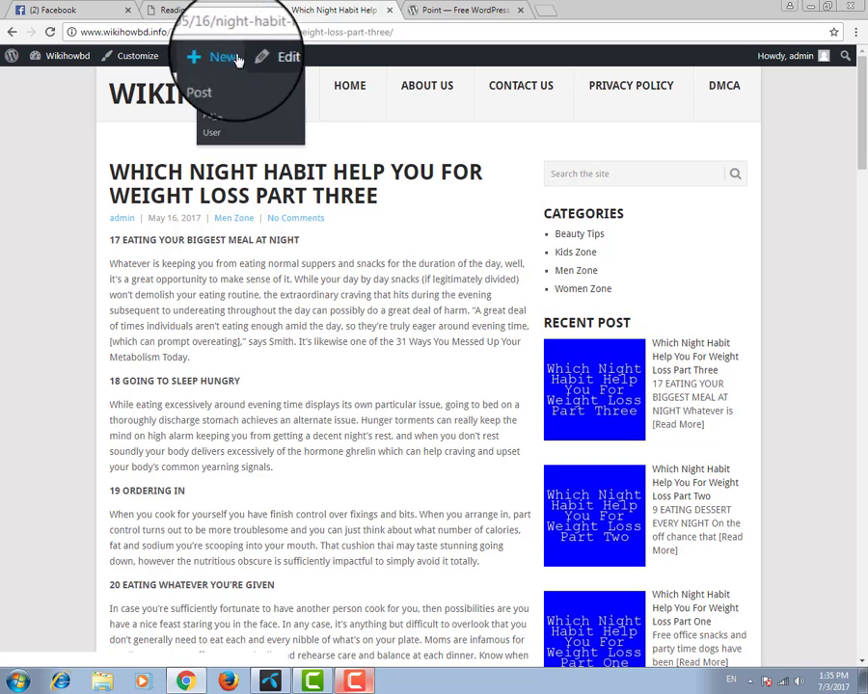
Step: In the Permalink Settings, choose the Post name structure and save the changes
{"action": "left_click", "coordinate": [176, 13]}
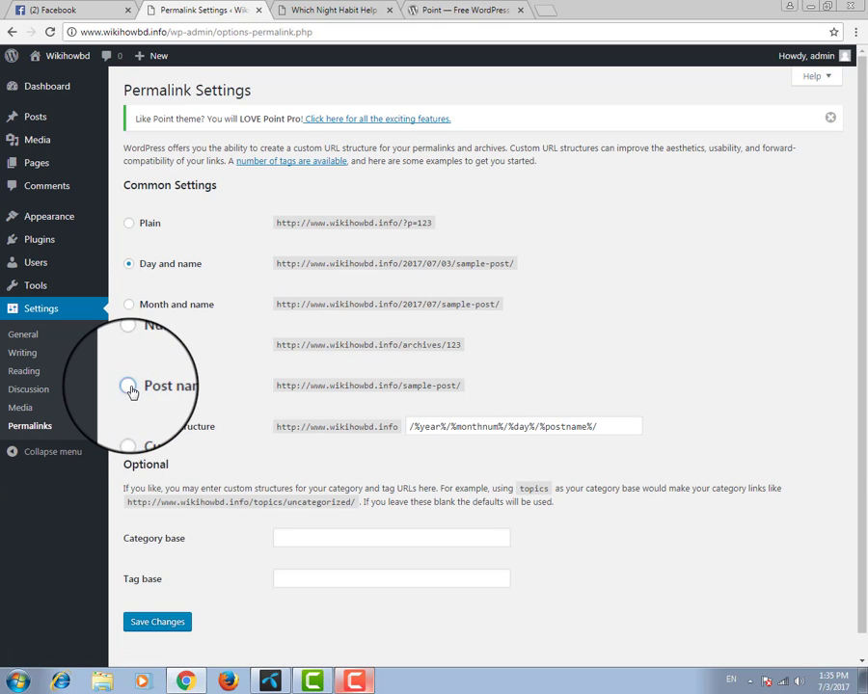
{"action": "left_click", "coordinate": [128, 385]}
{"action": "left_click", "coordinate": [171, 622]}
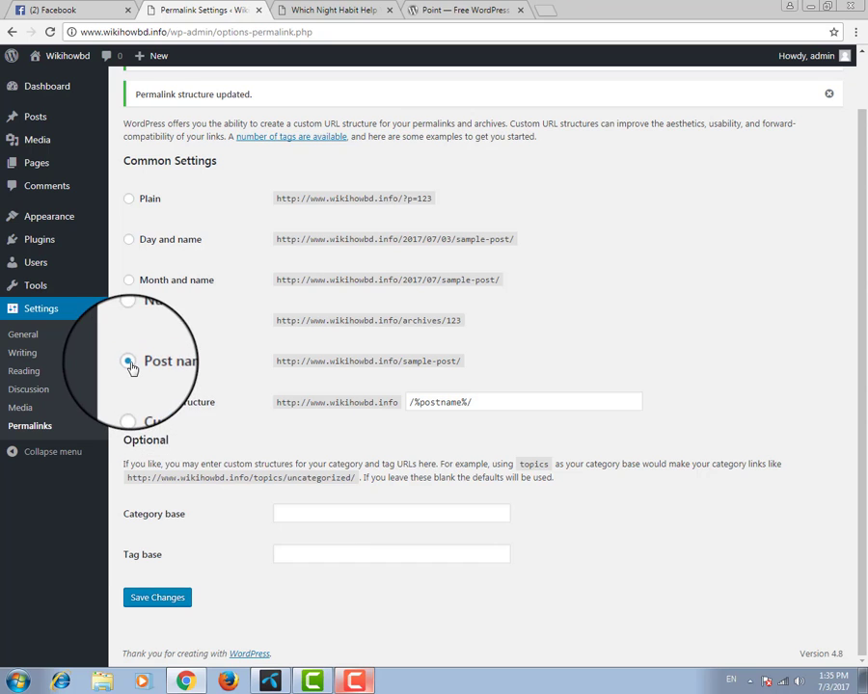
{"action": "left_click", "coordinate": [158, 597]}
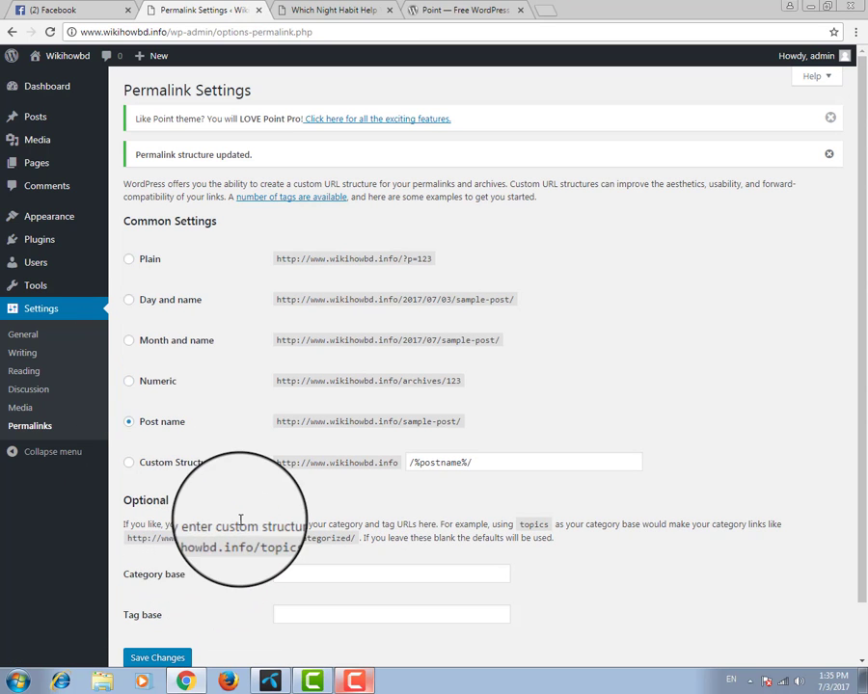
{"action": "scroll", "coordinate": [241, 499], "scroll_direction": "down", "scroll_amount": 2}
{"action": "scroll", "coordinate": [238, 481], "scroll_direction": "up", "scroll_amount": 2}
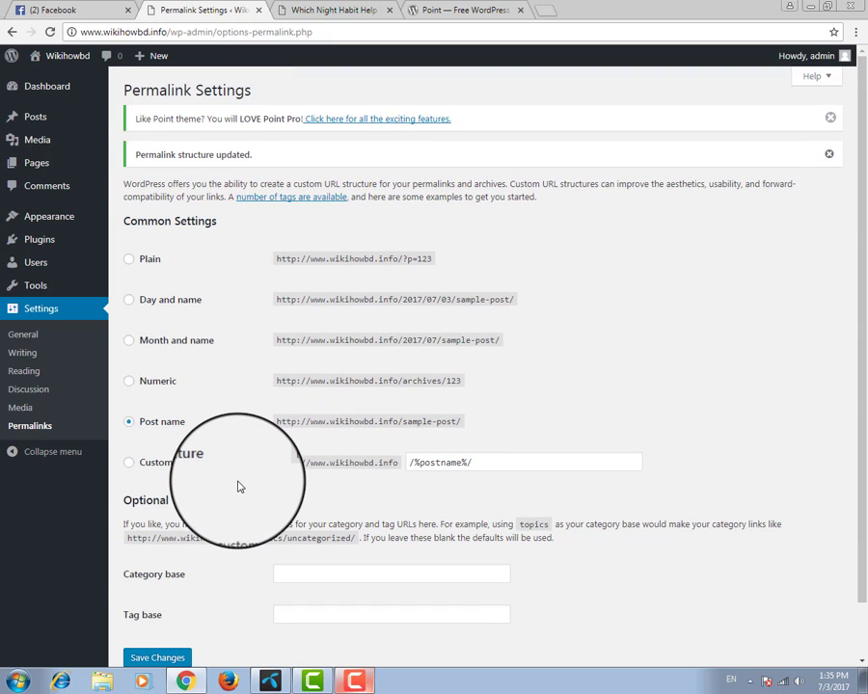
Step: Go back from the open post to the Wikihowbd home page and review its post list, sidebar widgets and post links
{"action": "left_click", "coordinate": [340, 12]}
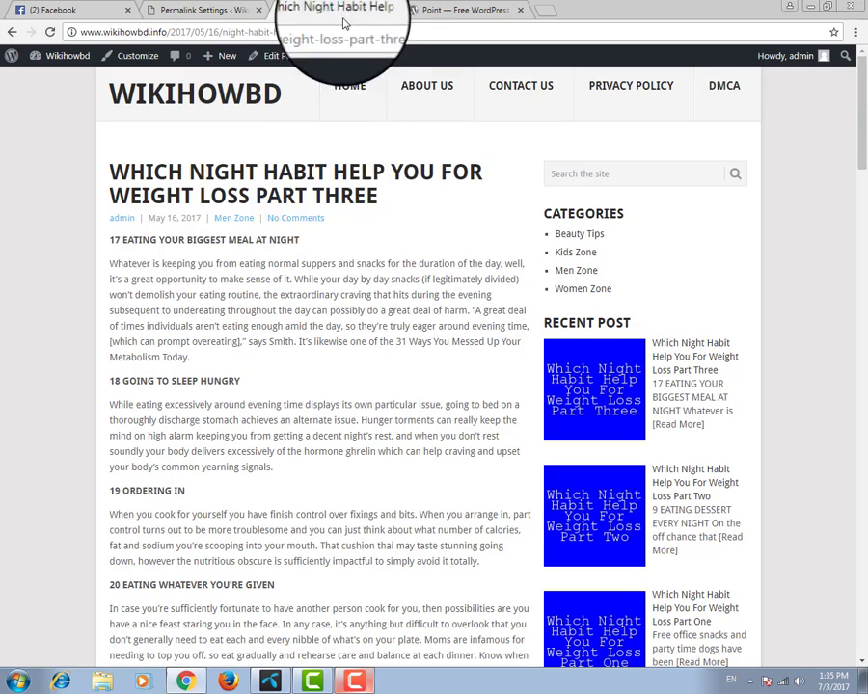
{"action": "left_click", "coordinate": [197, 92]}
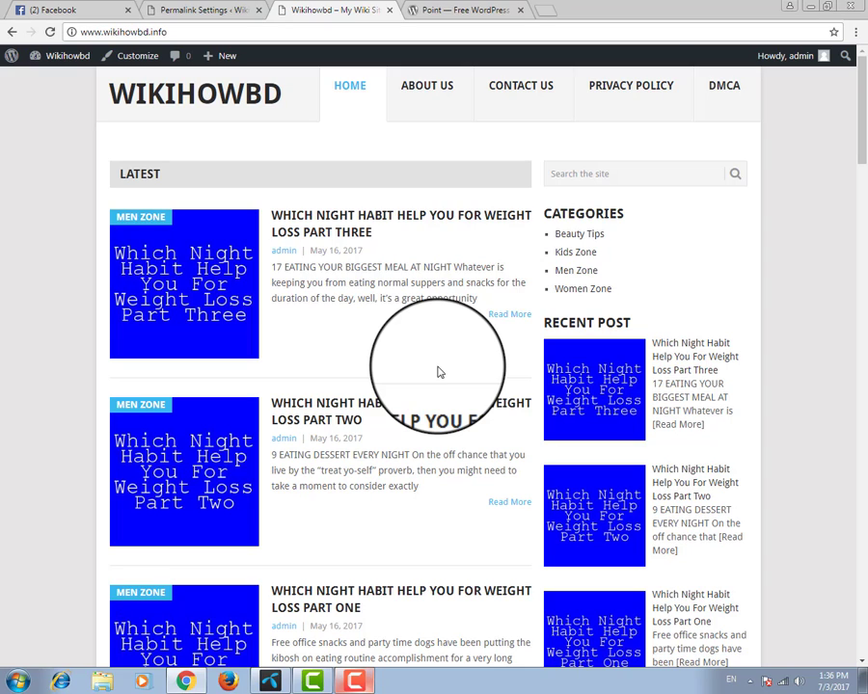
{"action": "scroll", "coordinate": [439, 372], "scroll_direction": "down", "scroll_amount": 4}
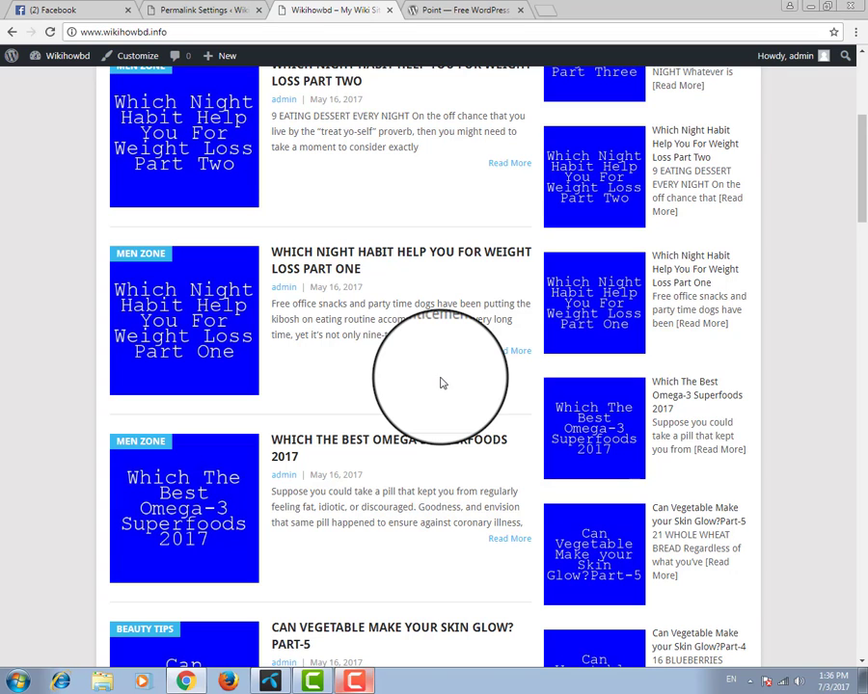
{"action": "scroll", "coordinate": [441, 383], "scroll_direction": "down", "scroll_amount": 1}
{"action": "scroll", "coordinate": [451, 405], "scroll_direction": "down", "scroll_amount": 2}
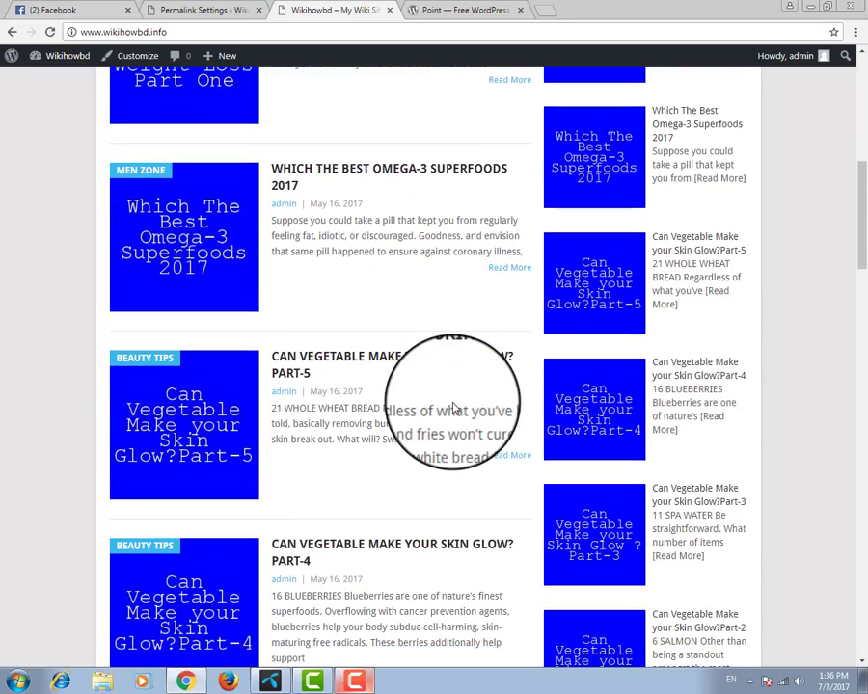
{"action": "scroll", "coordinate": [454, 407], "scroll_direction": "down", "scroll_amount": 6}
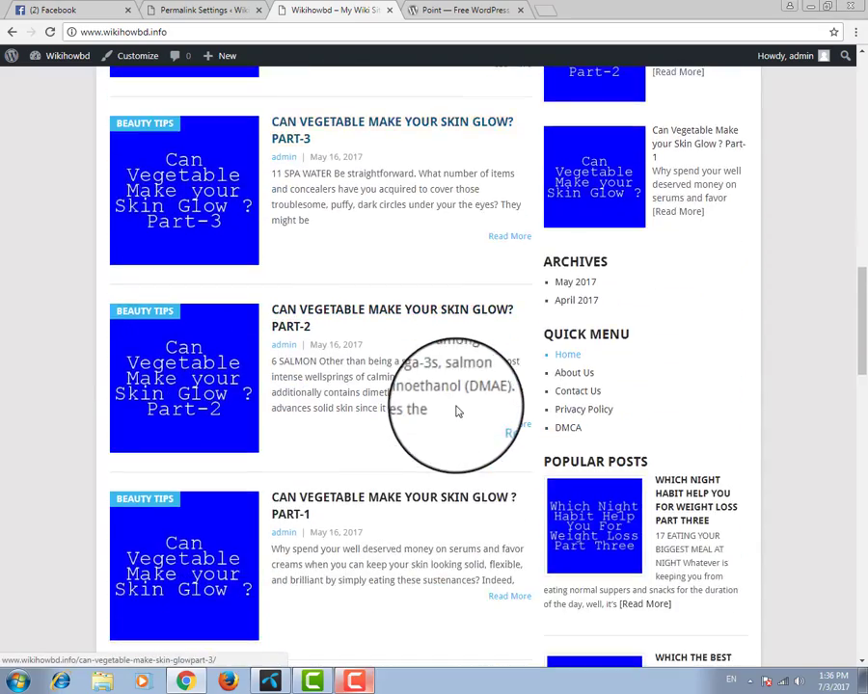
{"action": "scroll", "coordinate": [458, 412], "scroll_direction": "down", "scroll_amount": 8}
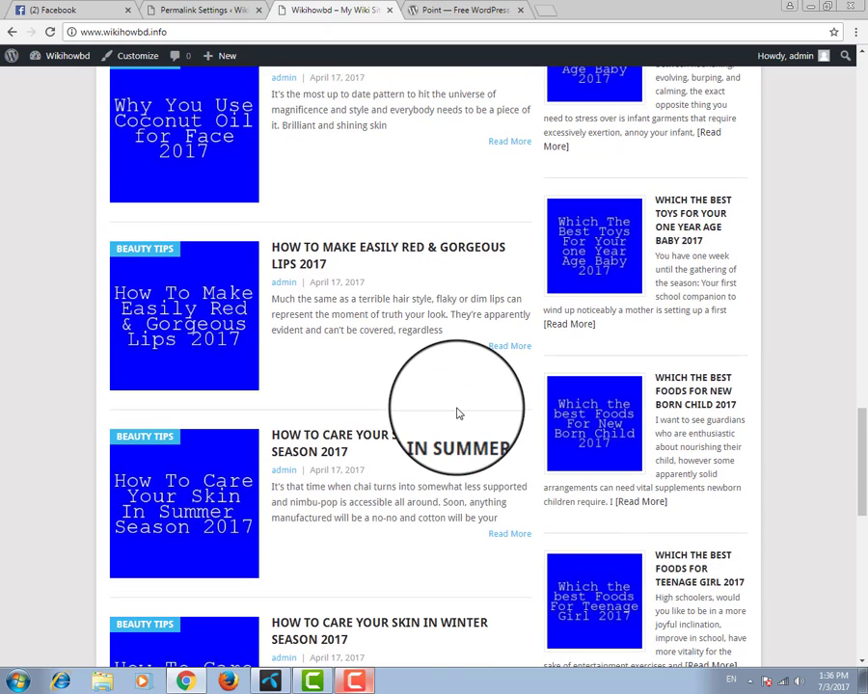
{"action": "scroll", "coordinate": [457, 414], "scroll_direction": "down", "scroll_amount": 1}
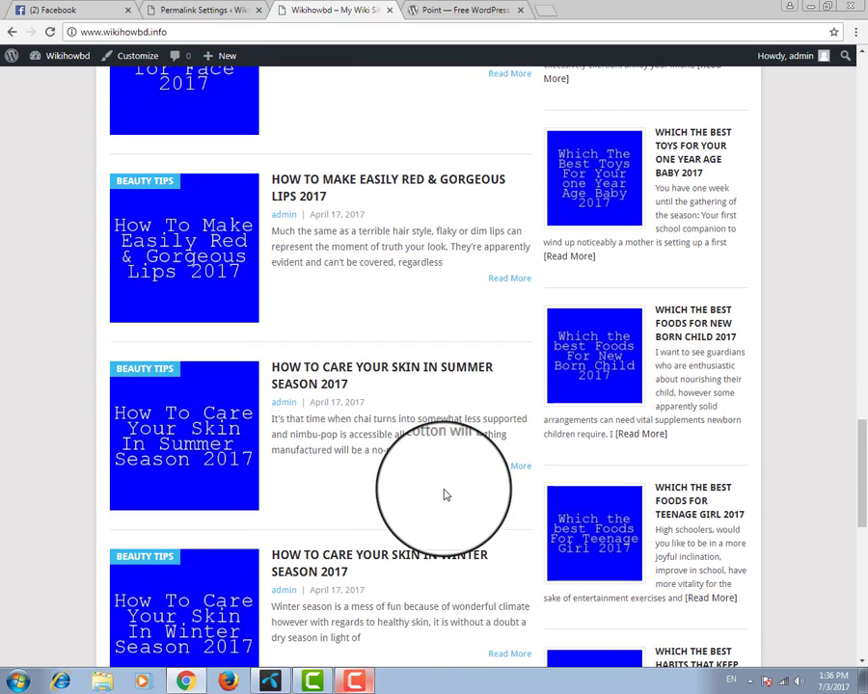